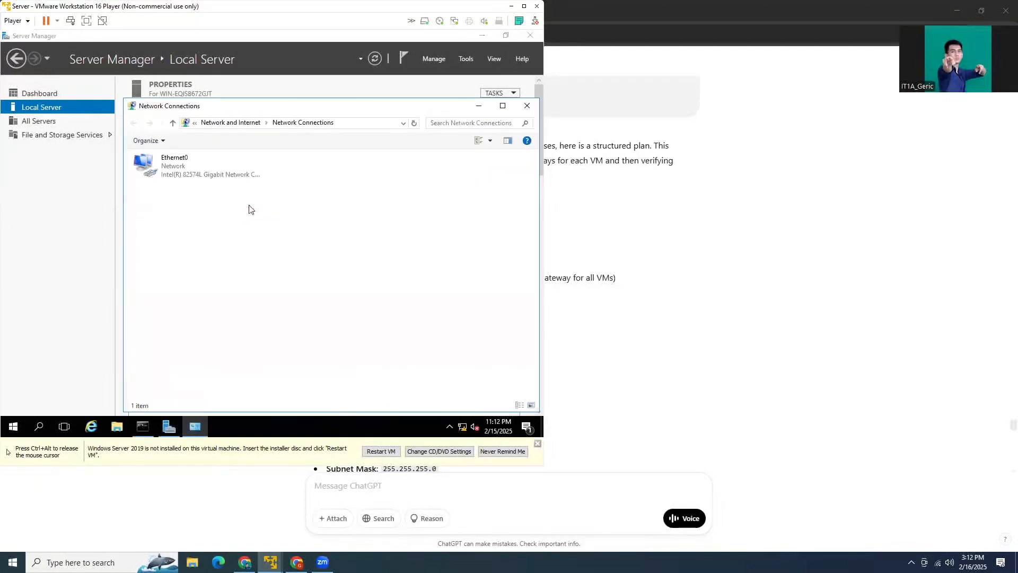
Step: Set the Server VM's Ethernet0 IPv4 default gateway to 192.168.23.1, apply it and allow the PC to be discoverable on the network
{"action": "right_click", "coordinate": [208, 168]}
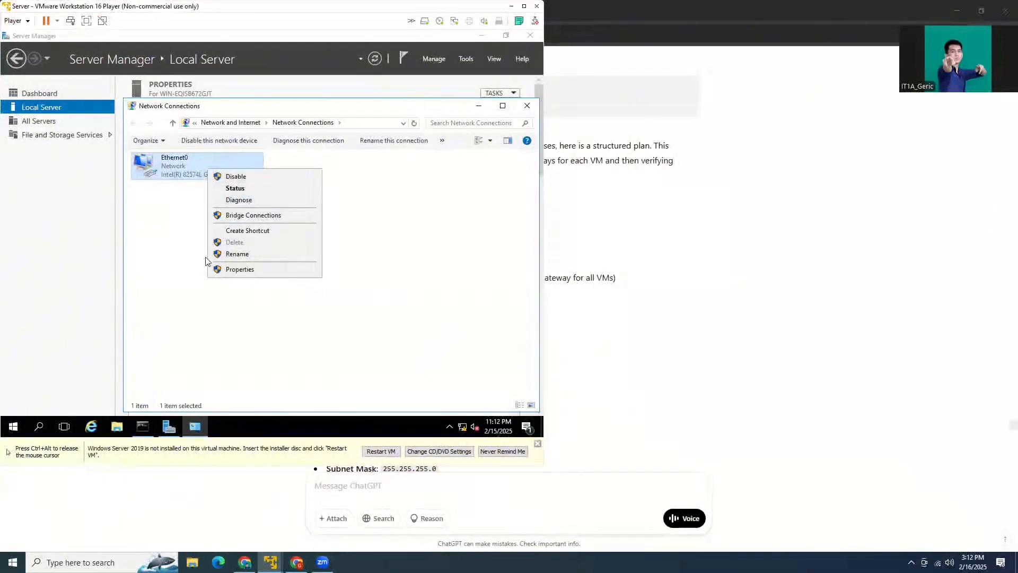
{"action": "left_click", "coordinate": [229, 272]}
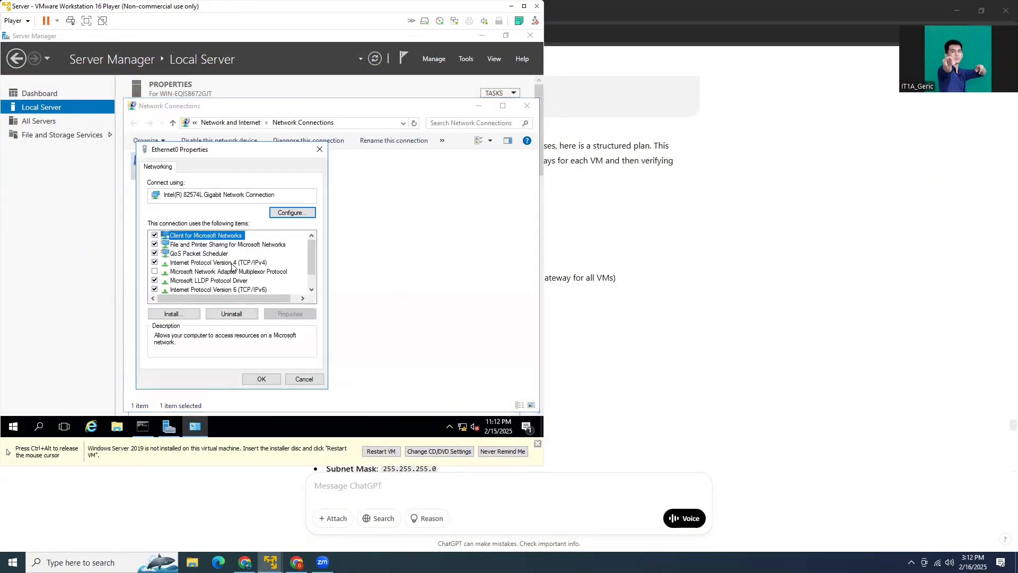
{"action": "double_click", "coordinate": [232, 264]}
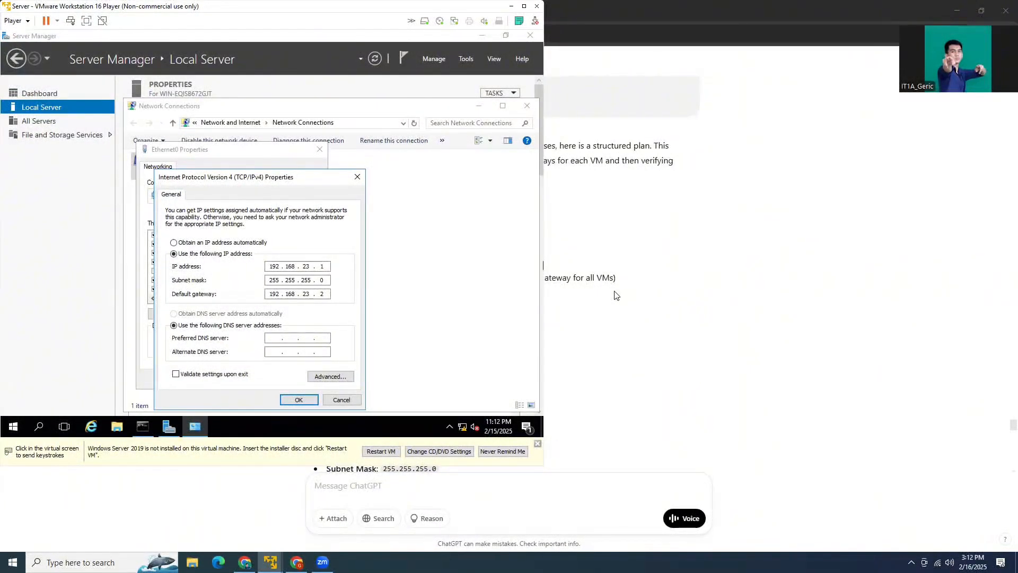
{"action": "key", "text": "alt+Tab"}
{"action": "key", "text": "alt+Tab"}
{"action": "left_click", "coordinate": [449, 286]}
{"action": "left_click", "coordinate": [327, 294]}
{"action": "key", "text": "BackSpace"}
{"action": "type", "text": "1"}
{"action": "left_click", "coordinate": [298, 400]}
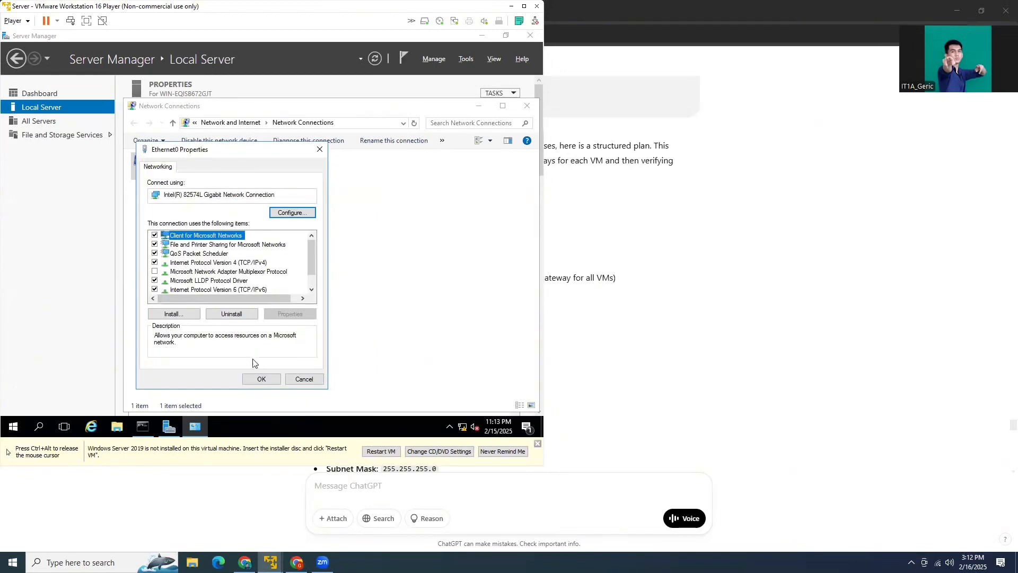
{"action": "left_click", "coordinate": [256, 381]}
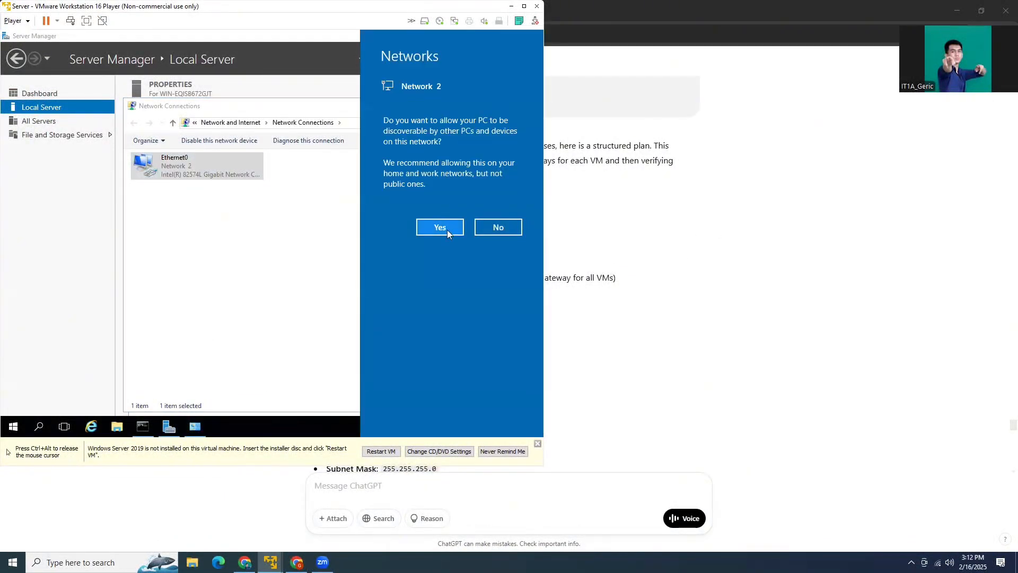
{"action": "left_click", "coordinate": [439, 227]}
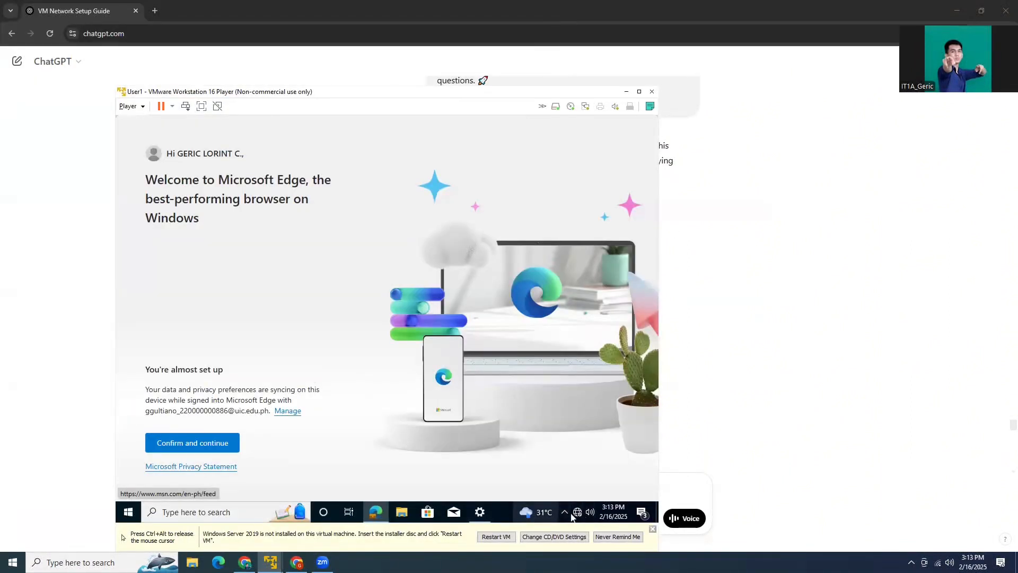
Step: Open the IPv4 properties of the Ethernet0 adapter in the User1 VM
{"action": "right_click", "coordinate": [577, 512]}
{"action": "left_click", "coordinate": [582, 500]}
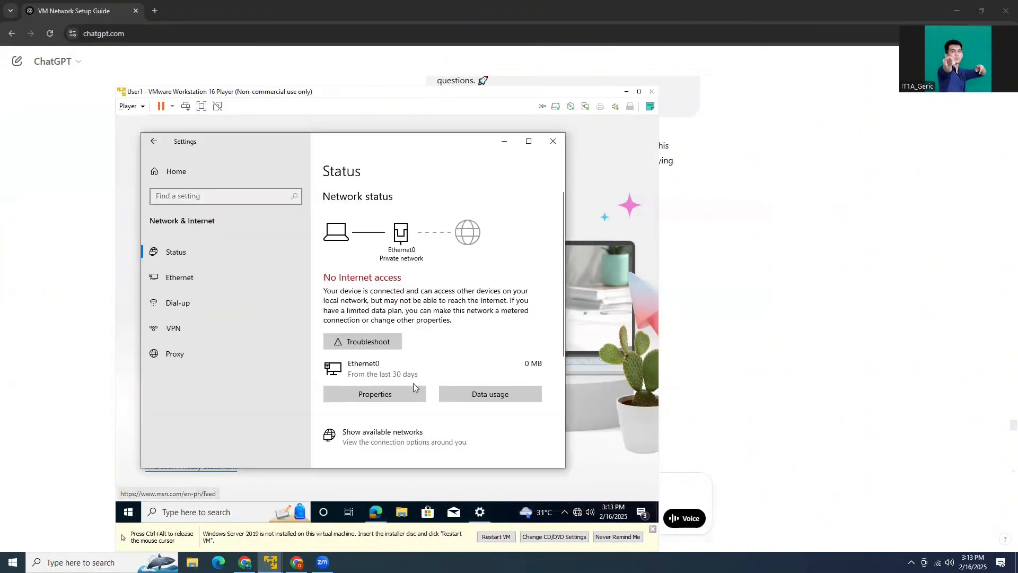
{"action": "left_click", "coordinate": [203, 282]}
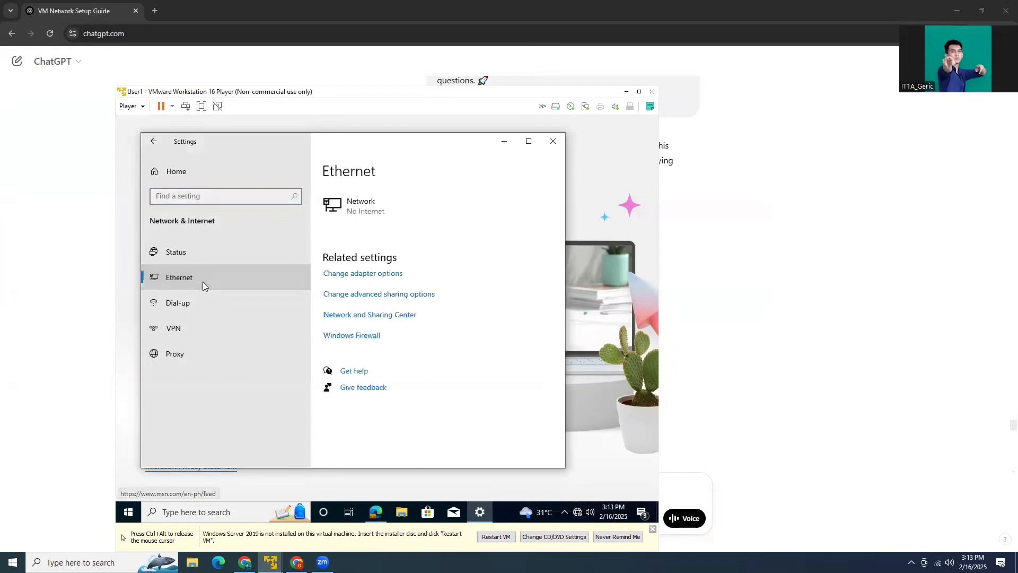
{"action": "left_click", "coordinate": [351, 273]}
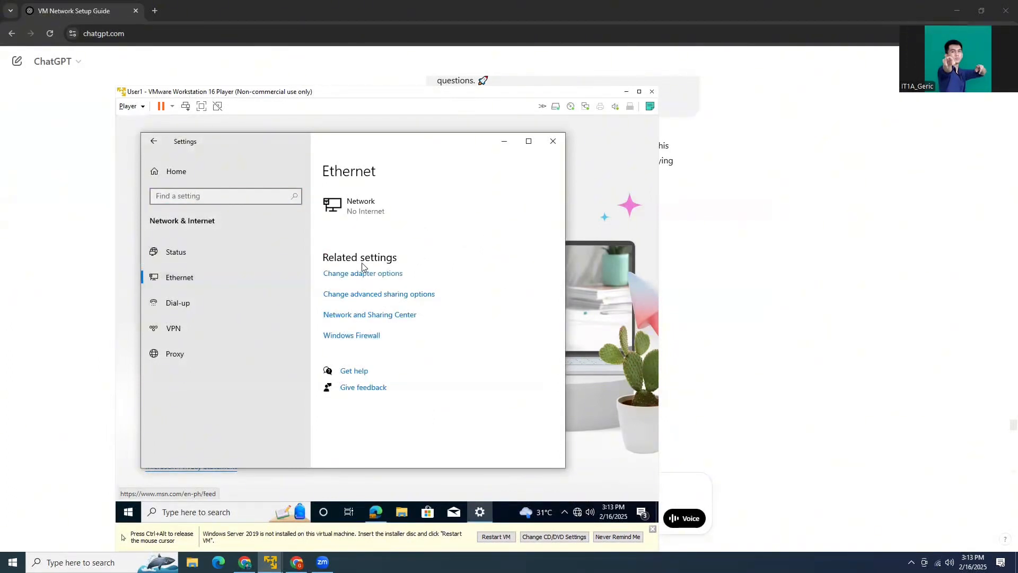
{"action": "left_click", "coordinate": [280, 237]}
{"action": "right_click", "coordinate": [280, 237]}
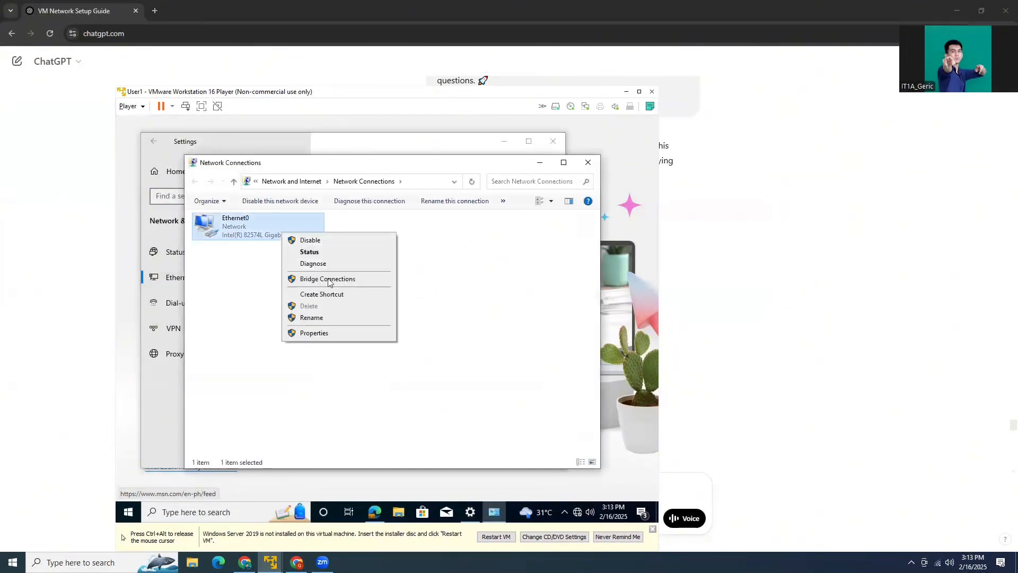
{"action": "left_click", "coordinate": [311, 332]}
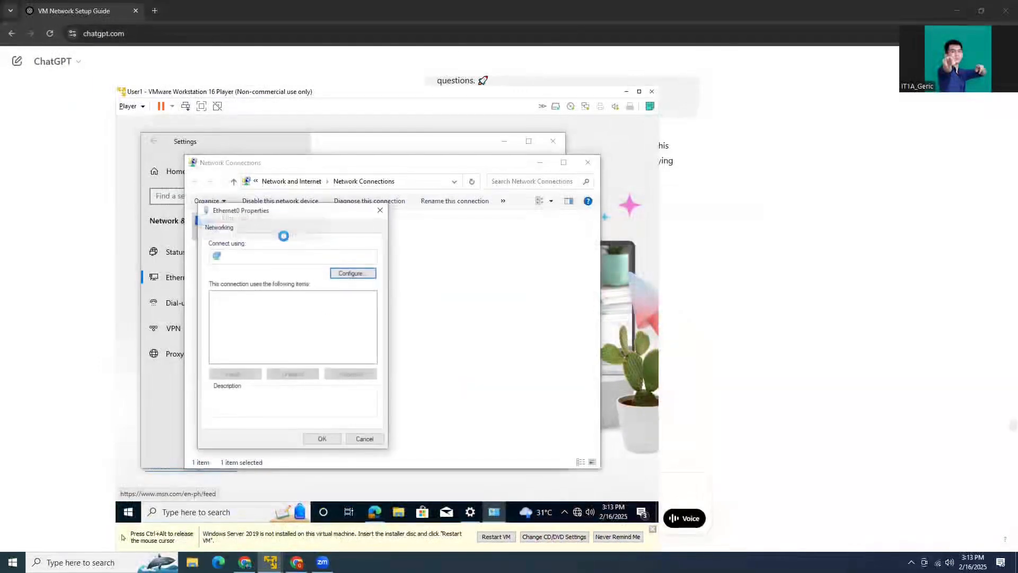
{"action": "double_click", "coordinate": [298, 325]}
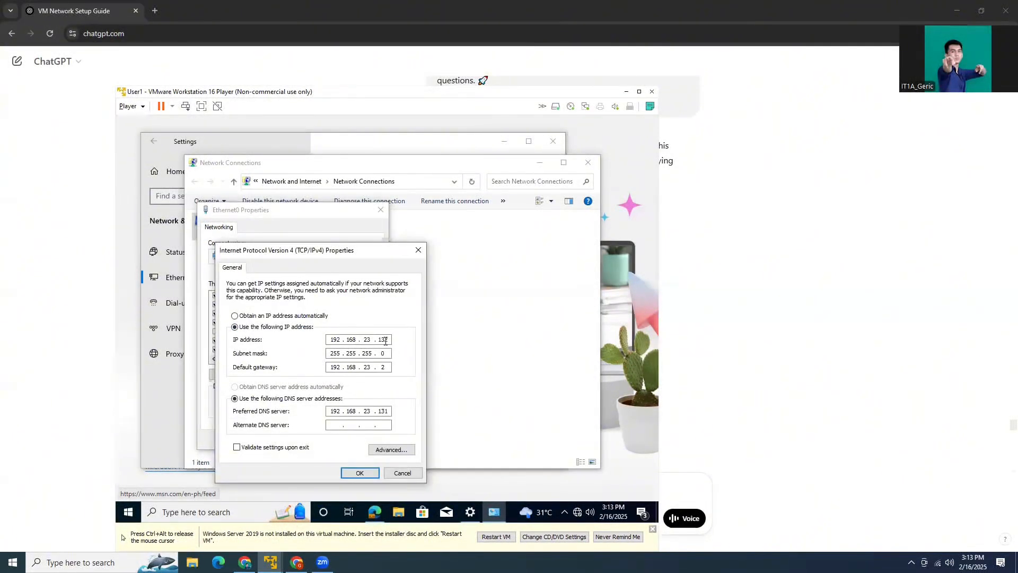
Step: Set User1's IP address to 192.168.23.11 and its default gateway to 192.168.23.1
{"action": "left_click", "coordinate": [385, 344]}
{"action": "key", "text": "BackSpace"}
{"action": "key", "text": "BackSpace"}
{"action": "type", "text": "1"}
{"action": "scroll", "coordinate": [722, 256], "scroll_direction": "down", "scroll_amount": 1}
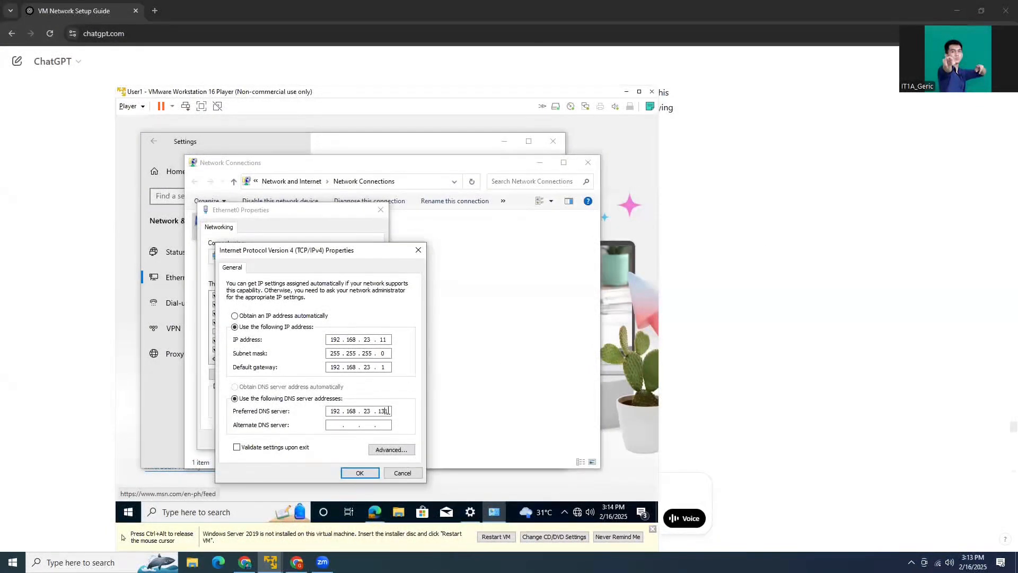
Step: Replace the last octet of User1's preferred DNS server and apply the adapter settings with network discovery allowed
{"action": "key", "text": "BackSpace"}
{"action": "key", "text": "BackSpace"}
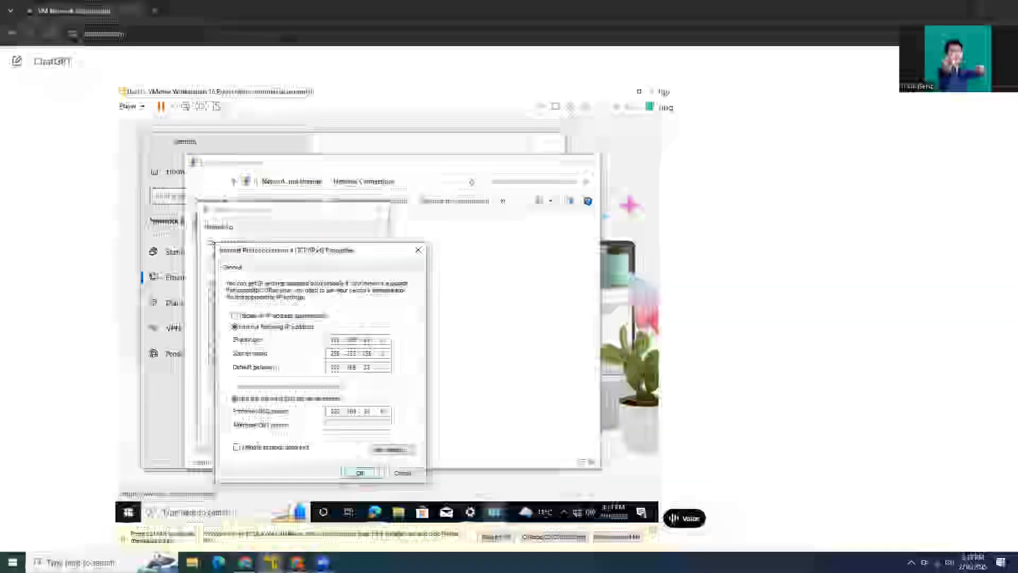
{"action": "left_click", "coordinate": [360, 473]}
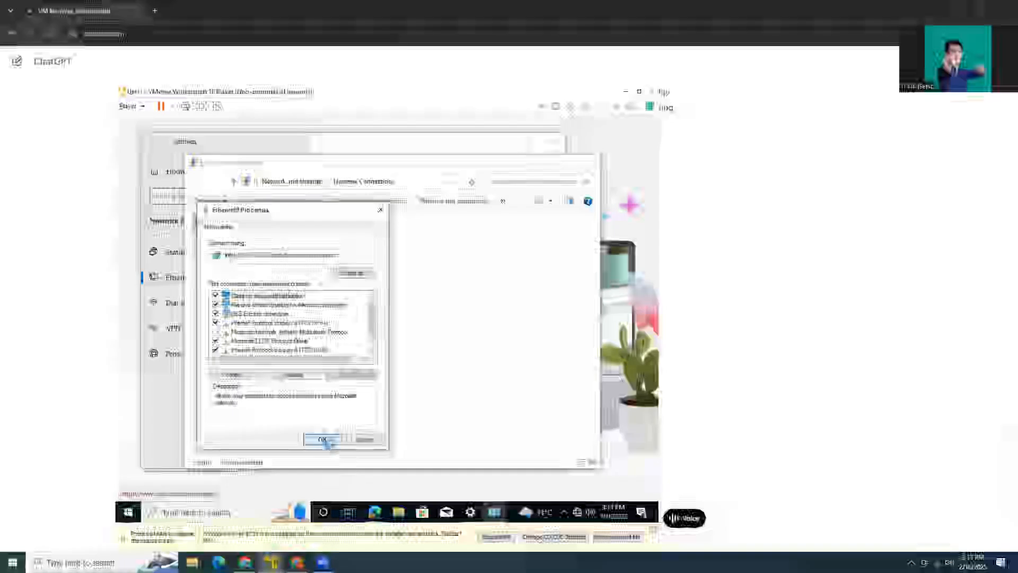
{"action": "left_click", "coordinate": [324, 439]}
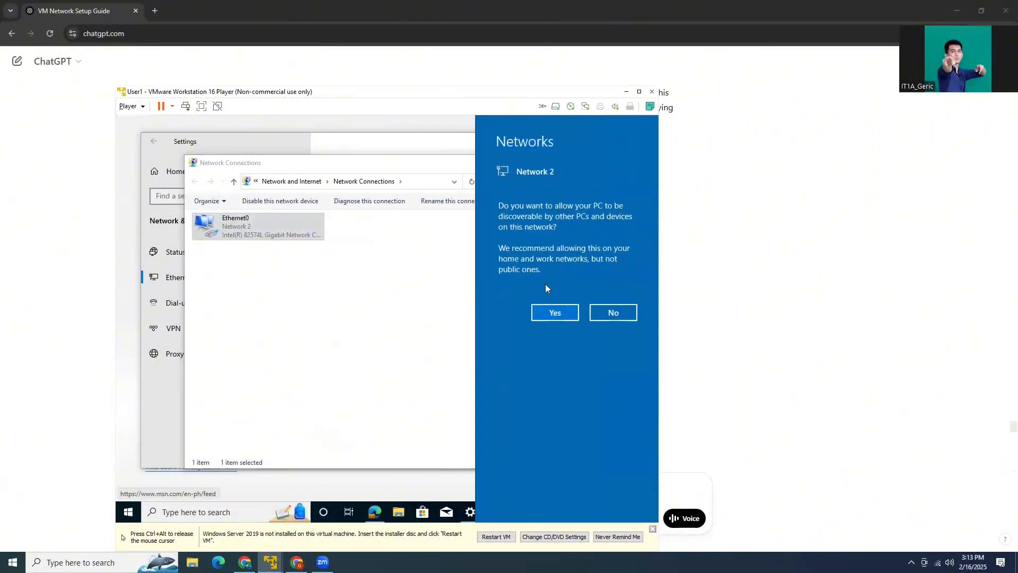
{"action": "left_click", "coordinate": [553, 317]}
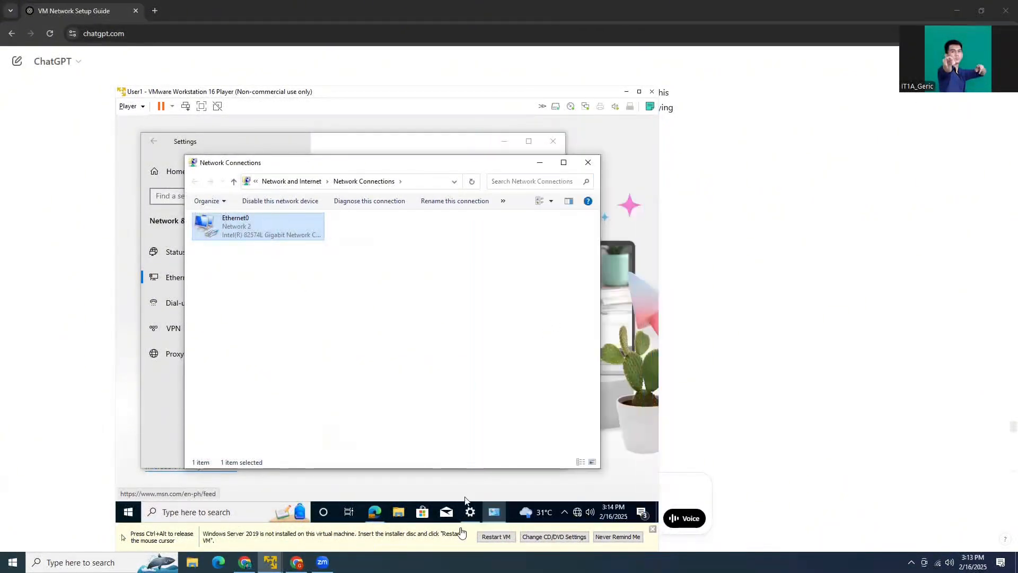
Step: Ping 192.168.23.10 from a Command Prompt in the User1 VM
{"action": "left_click", "coordinate": [295, 512]}
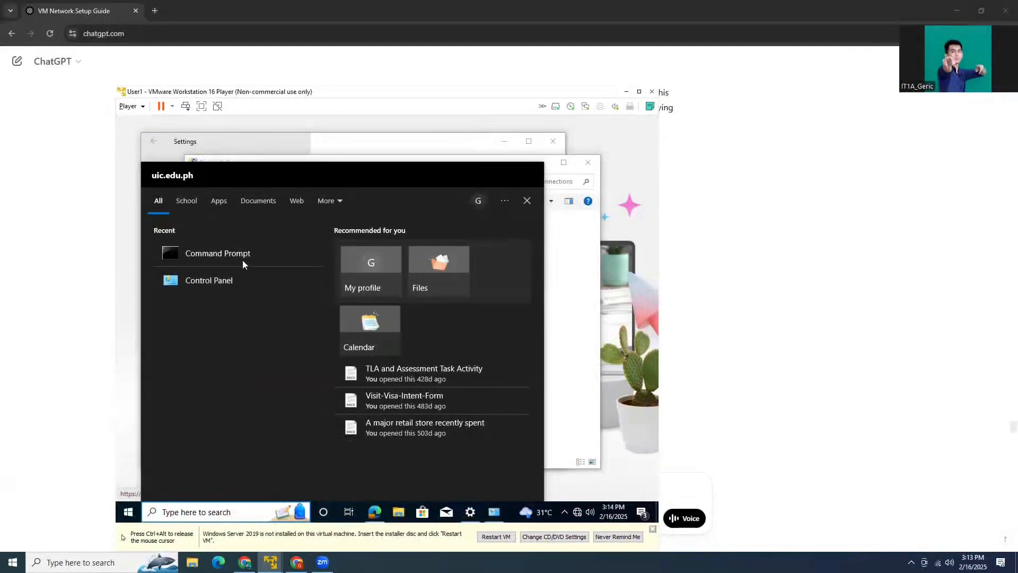
{"action": "left_click", "coordinate": [243, 259]}
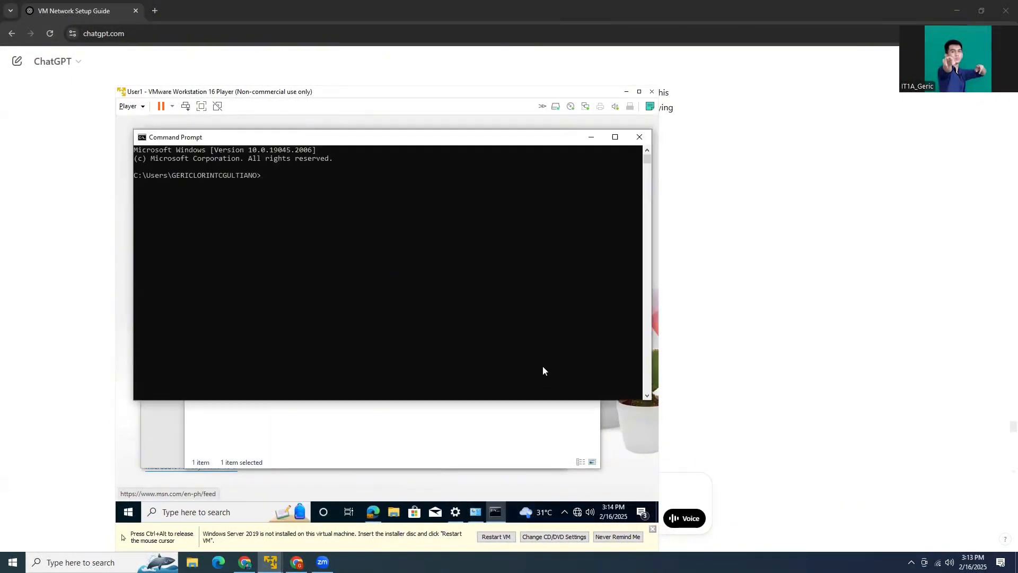
{"action": "type", "text": "ping 192.168"}
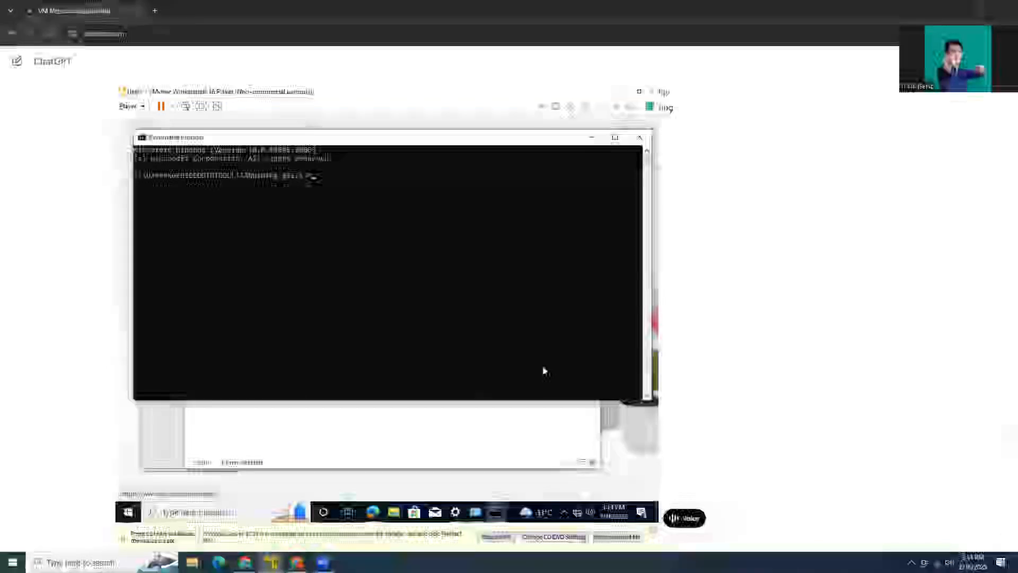
{"action": "type", "text": ".23"}
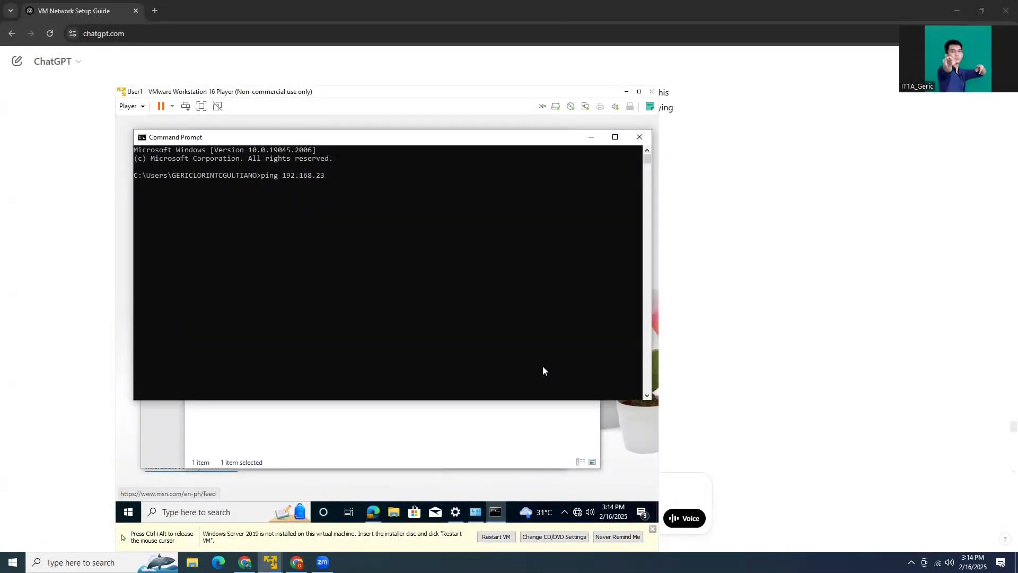
{"action": "type", "text": ".10"}
{"action": "key", "text": "Return"}
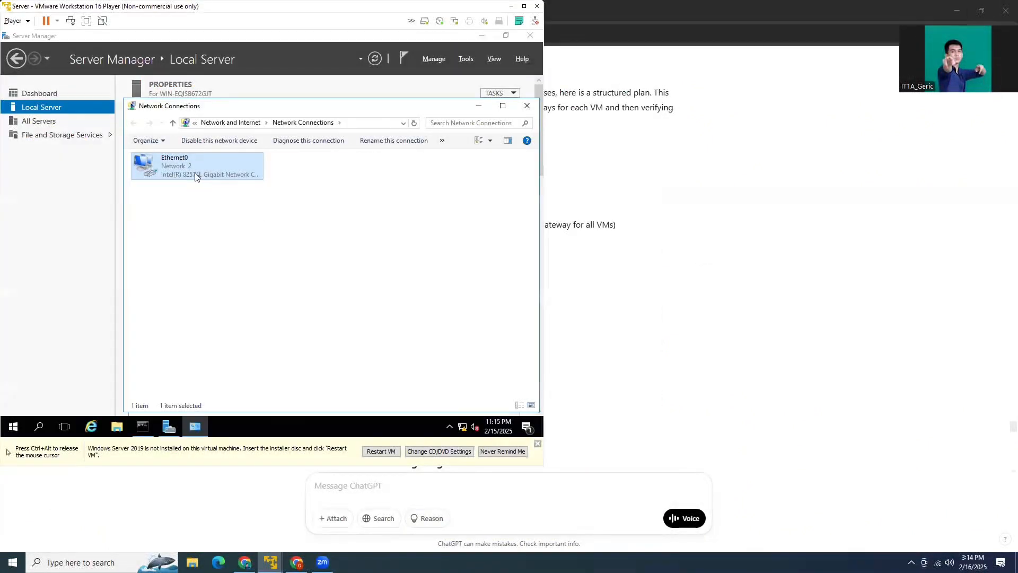
Step: Set the IPv4 address of the Server VM's Ethernet0 adapter to 192.168.23.10 and apply the adapter settings
{"action": "right_click", "coordinate": [196, 170]}
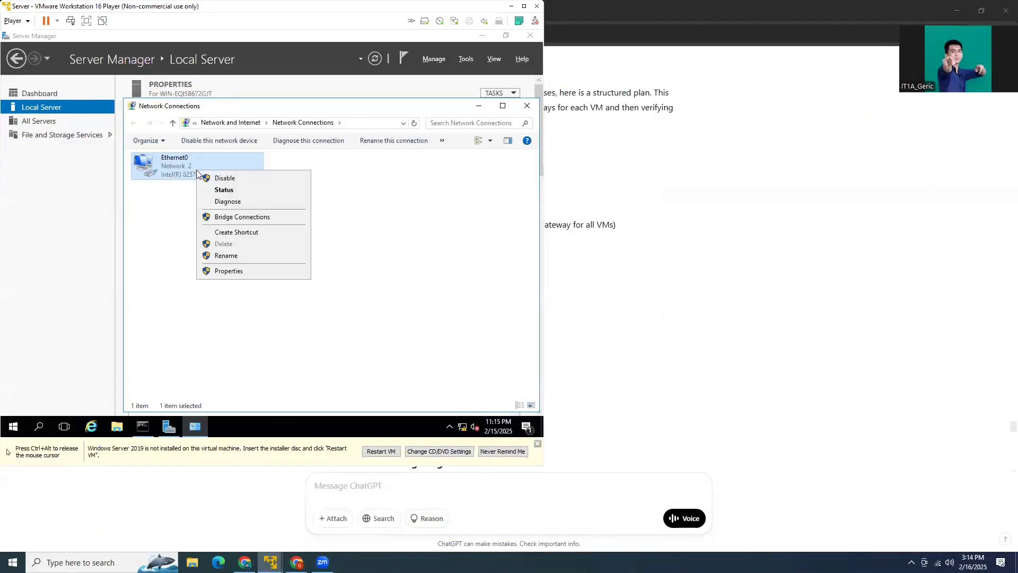
{"action": "left_click", "coordinate": [277, 271]}
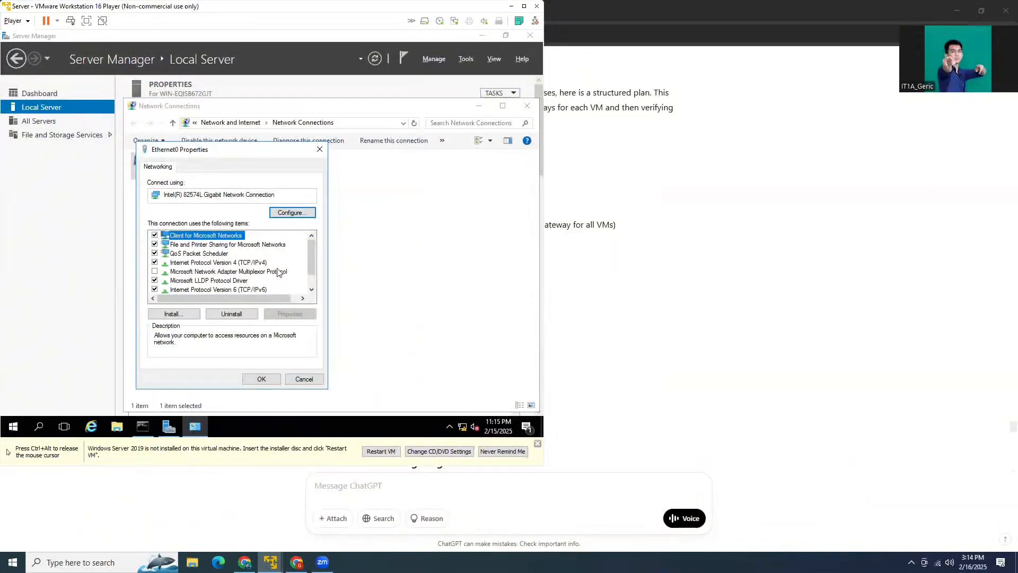
{"action": "double_click", "coordinate": [241, 264]}
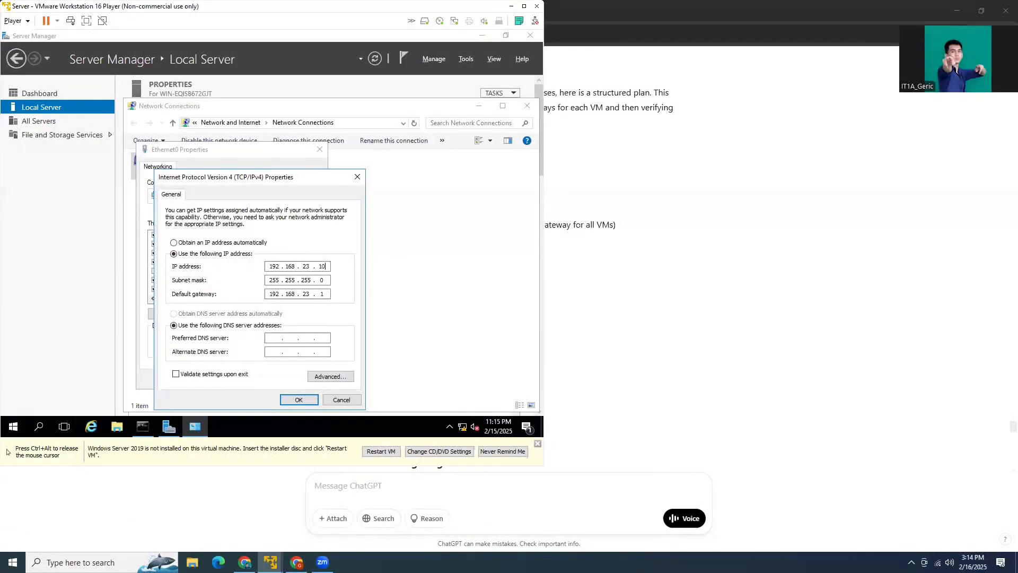
{"action": "left_click", "coordinate": [298, 400]}
{"action": "key", "text": "ctrl+alt"}
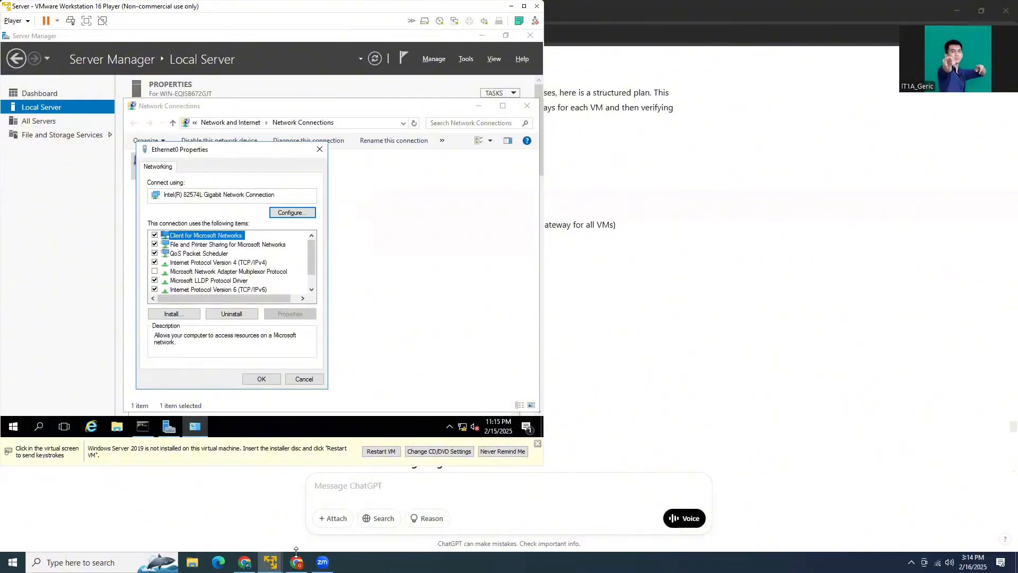
{"action": "left_click", "coordinate": [255, 379]}
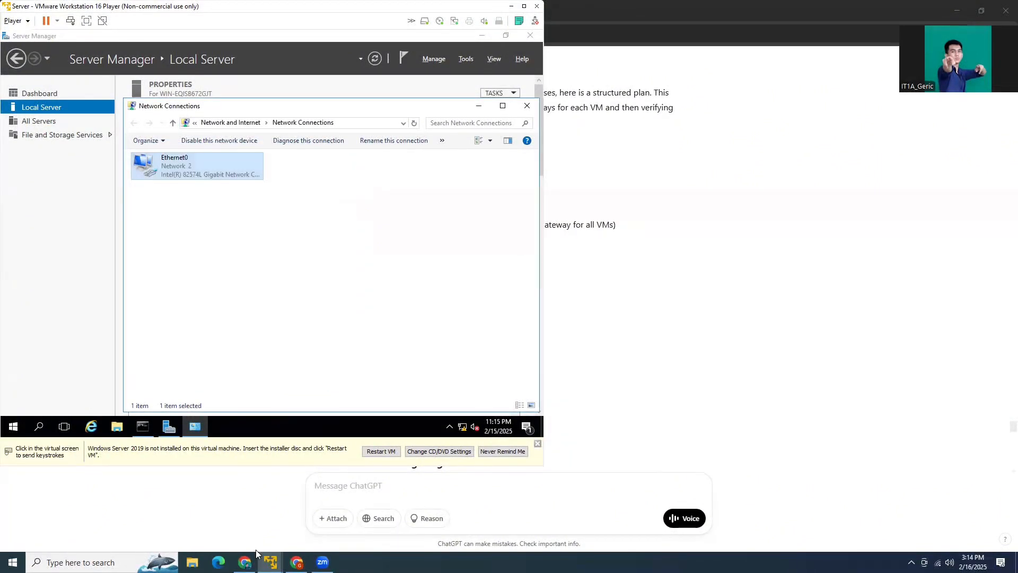
Step: Return to the User1 VM and repeat the ping to 192.168.23.10
{"action": "mouse_move", "coordinate": [270, 562]}
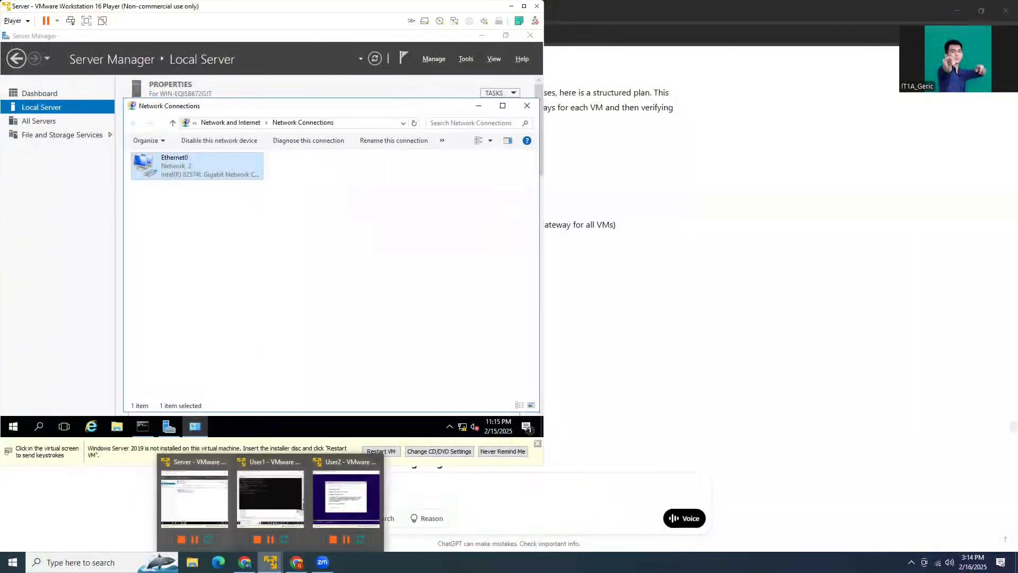
{"action": "left_click", "coordinate": [263, 488]}
{"action": "key", "text": "Up"}
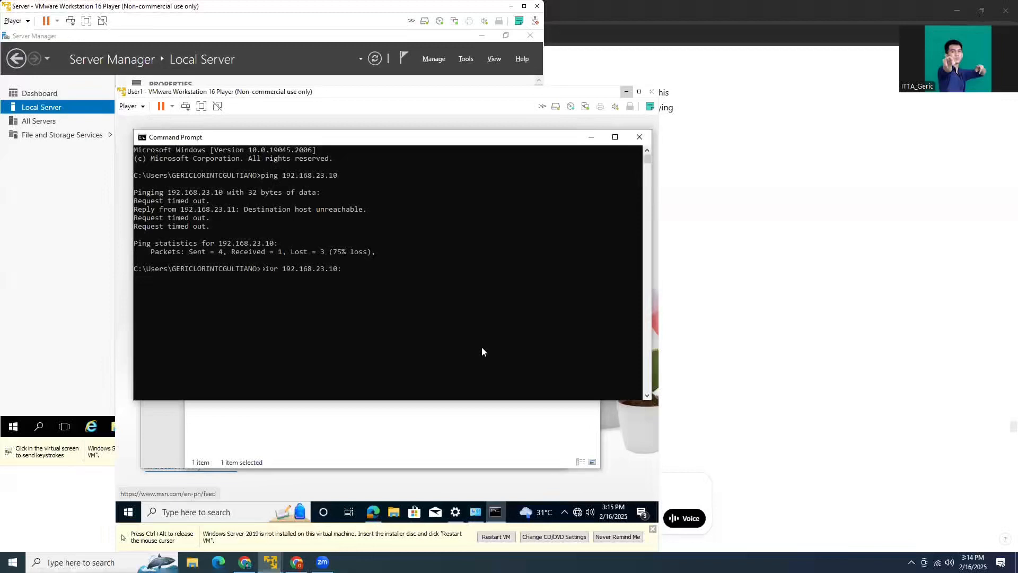
{"action": "key", "text": "Return"}
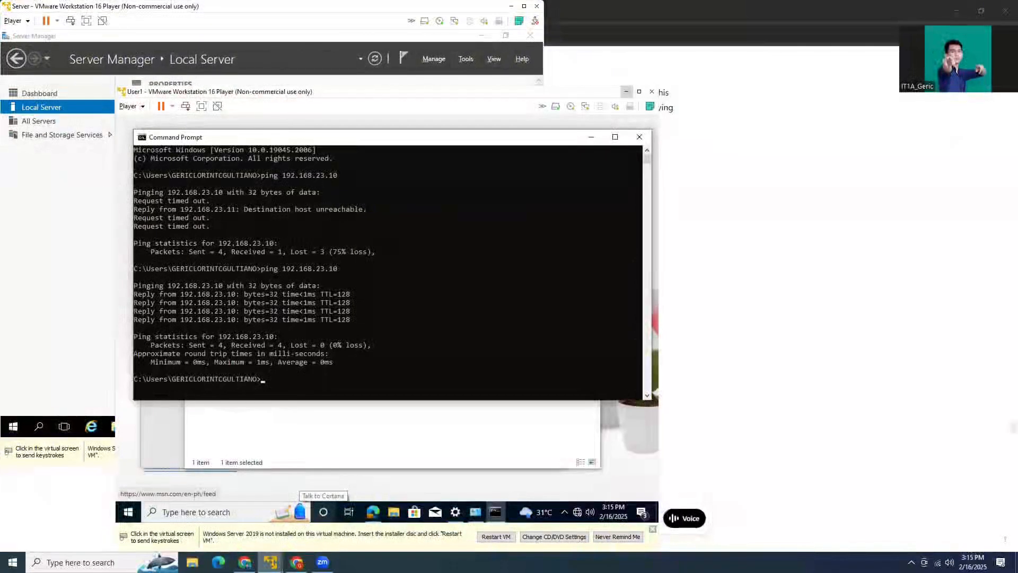
Step: Switch to the Server VM and ping 192.168.23.11 from its command prompt
{"action": "mouse_move", "coordinate": [270, 562]}
{"action": "left_click", "coordinate": [194, 501]}
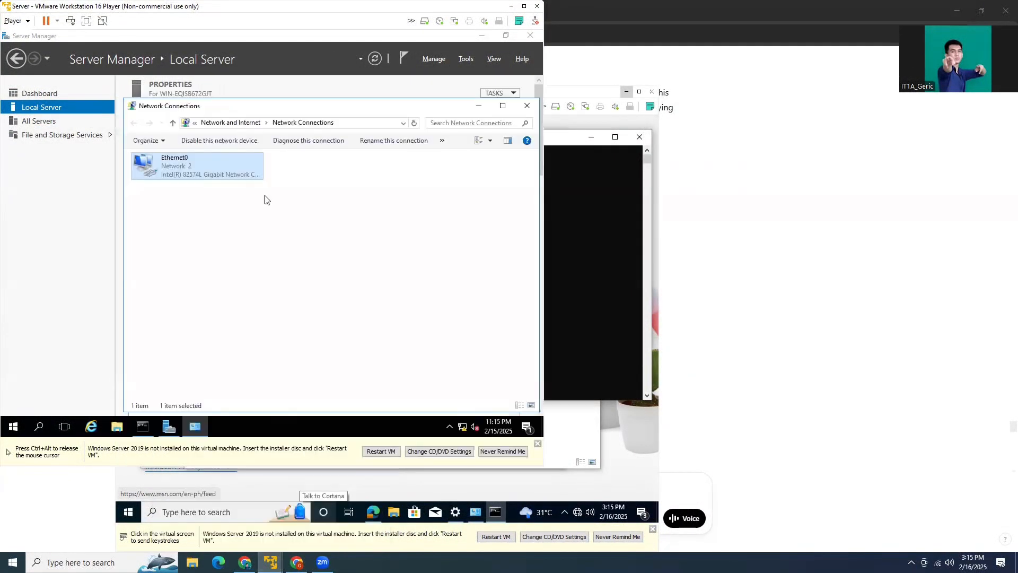
{"action": "left_click", "coordinate": [143, 427]}
{"action": "key", "text": "Up"}
{"action": "key", "text": "Up"}
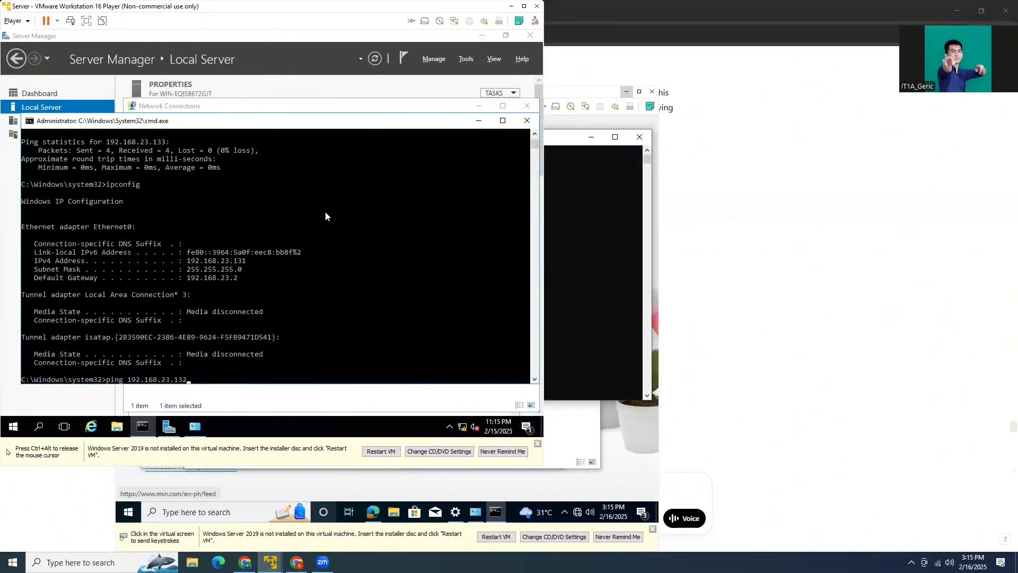
{"action": "key", "text": "BackSpace"}
{"action": "key", "text": "BackSpace"}
{"action": "type", "text": "1"}
{"action": "key", "text": "Return"}
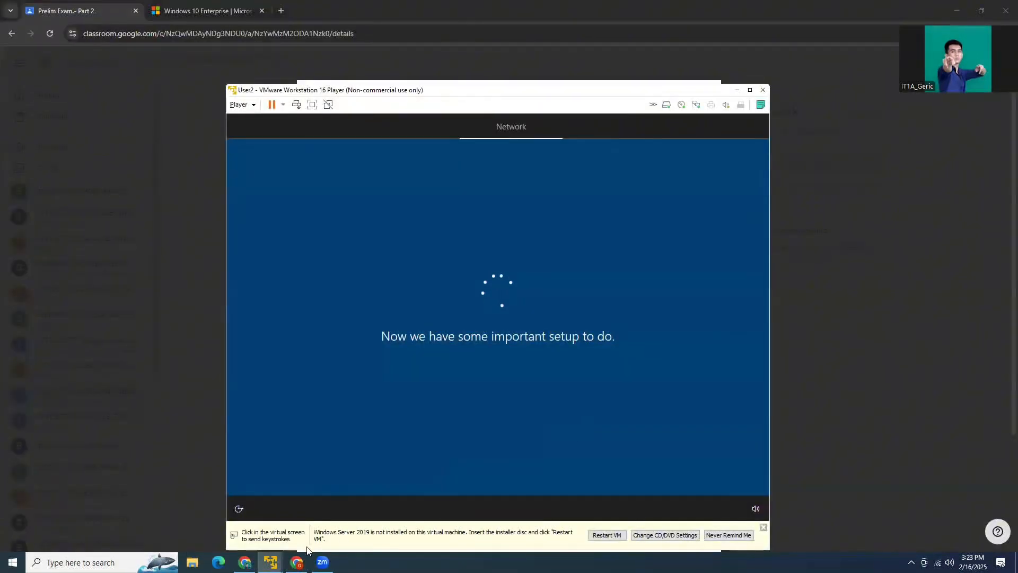
Step: Bring the User1 VM window with its Command Prompt back to the front
{"action": "mouse_move", "coordinate": [271, 563]}
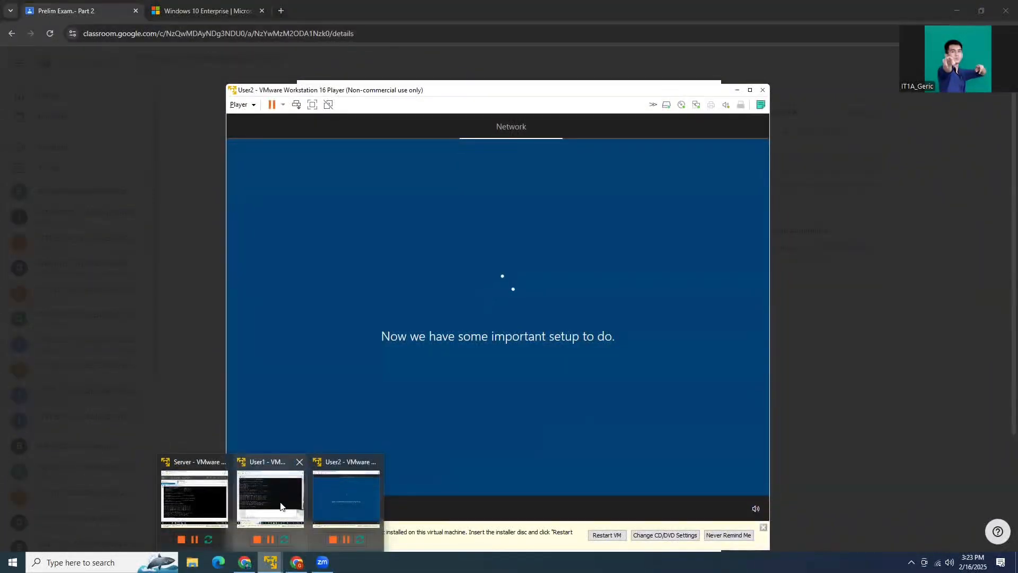
{"action": "left_click", "coordinate": [281, 507]}
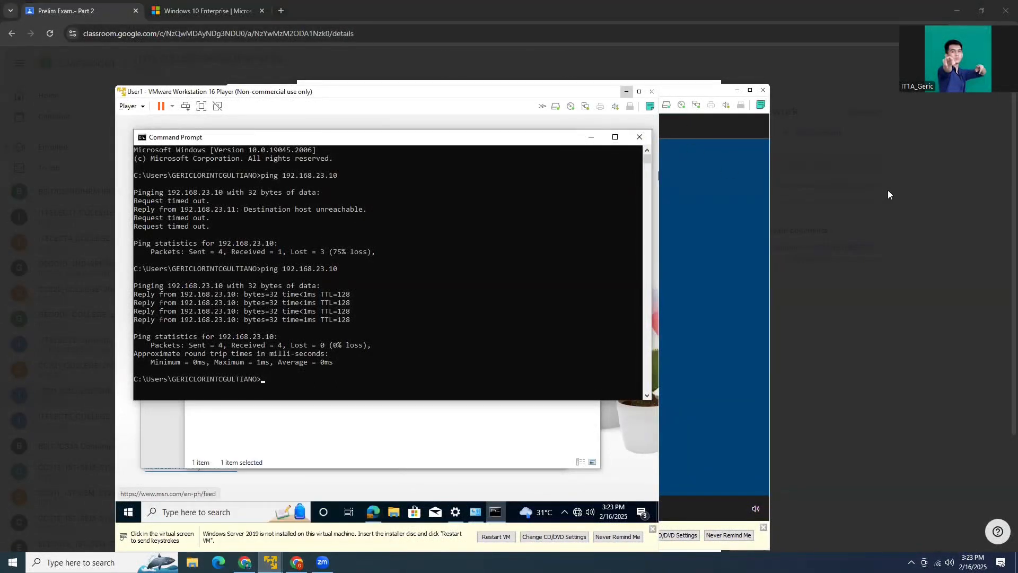
Step: Switch to the User2 VM, refresh its desktop and dismiss its notifications
{"action": "left_click", "coordinate": [712, 94]}
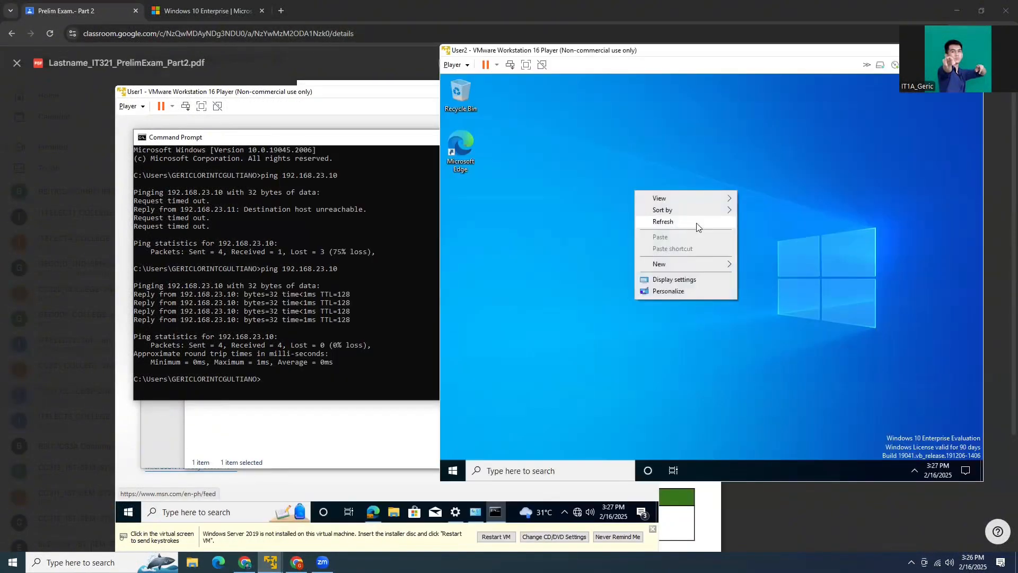
{"action": "left_click", "coordinate": [698, 223]}
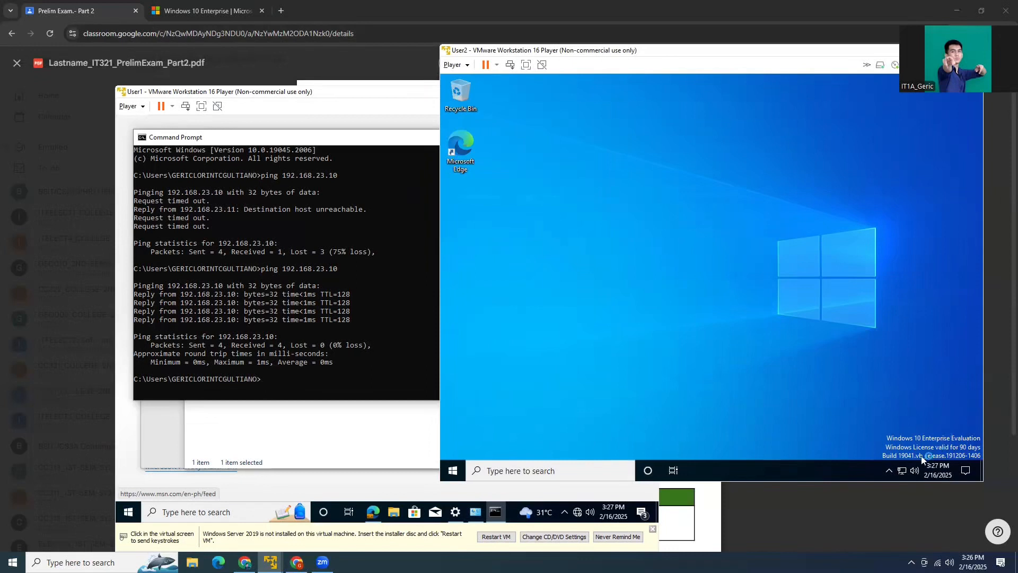
{"action": "right_click", "coordinate": [617, 323]}
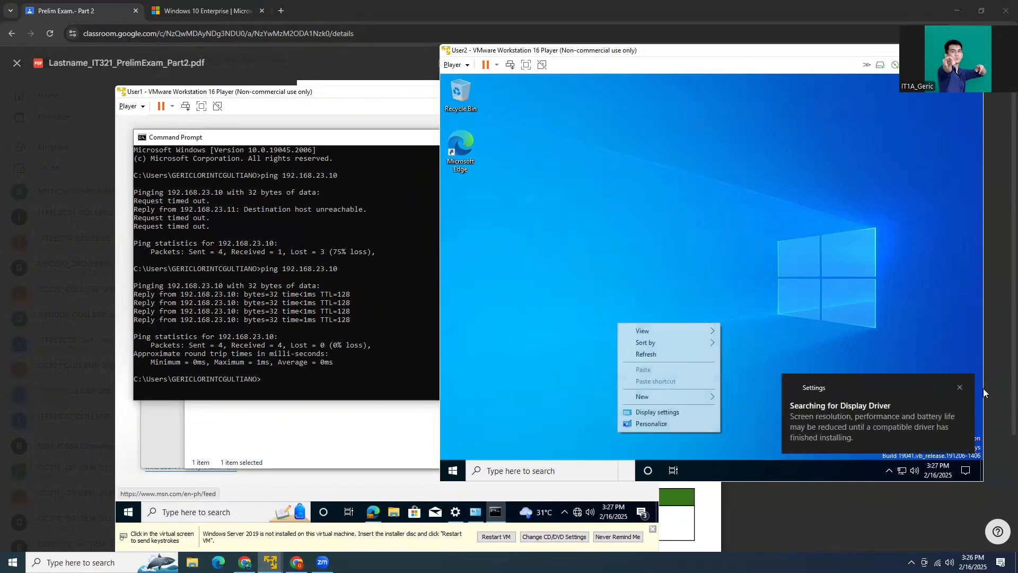
{"action": "left_click", "coordinate": [959, 389]}
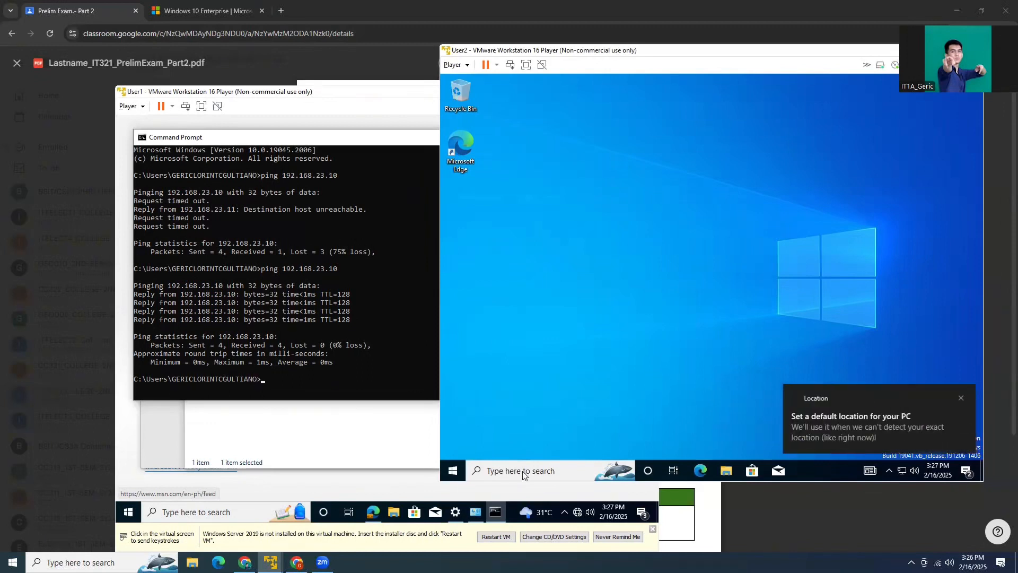
{"action": "left_click", "coordinate": [965, 399]}
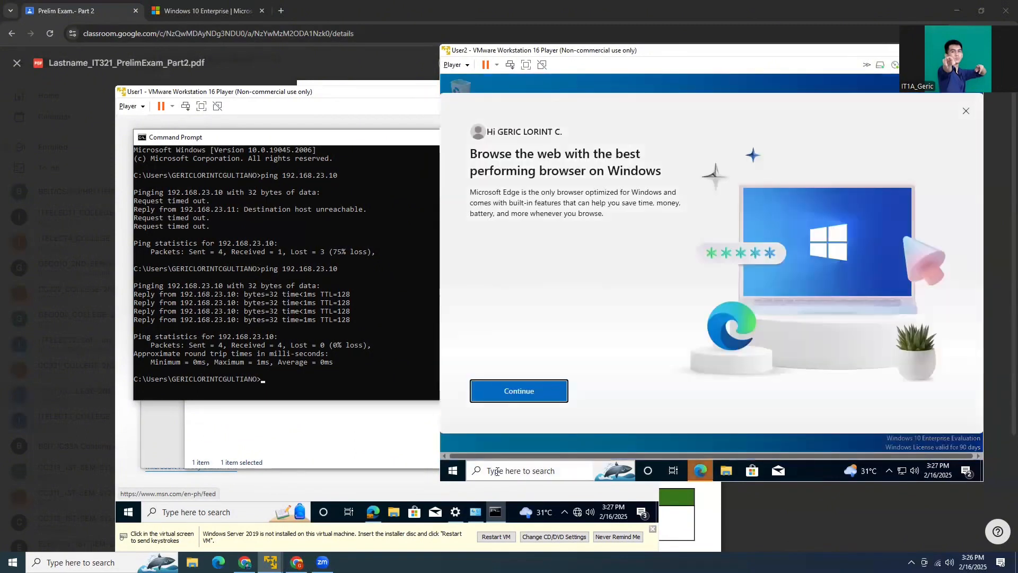
Step: Open a Command Prompt on the User2 VM by searching for cmd
{"action": "left_click", "coordinate": [539, 470]}
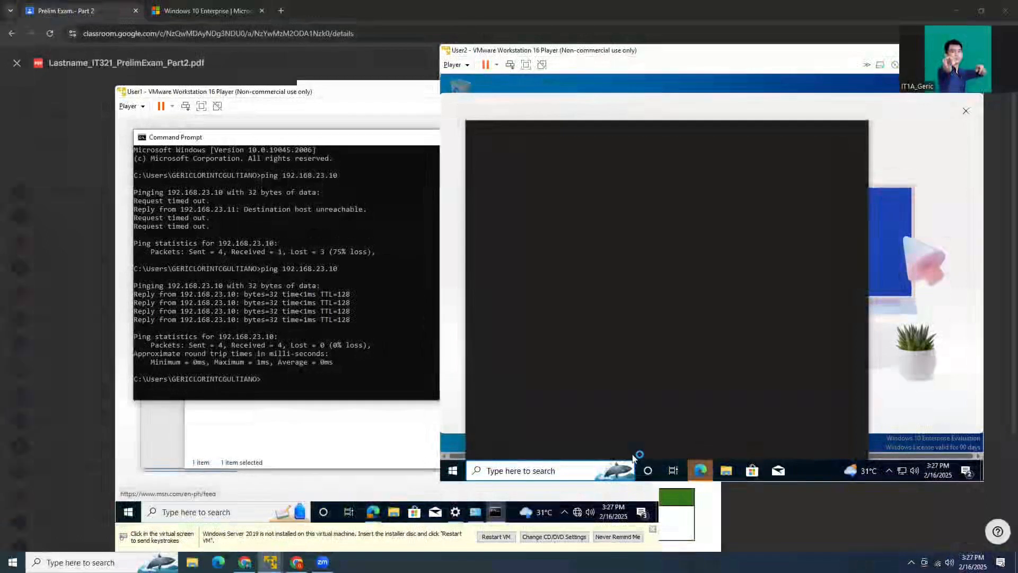
{"action": "type", "text": "cmd"}
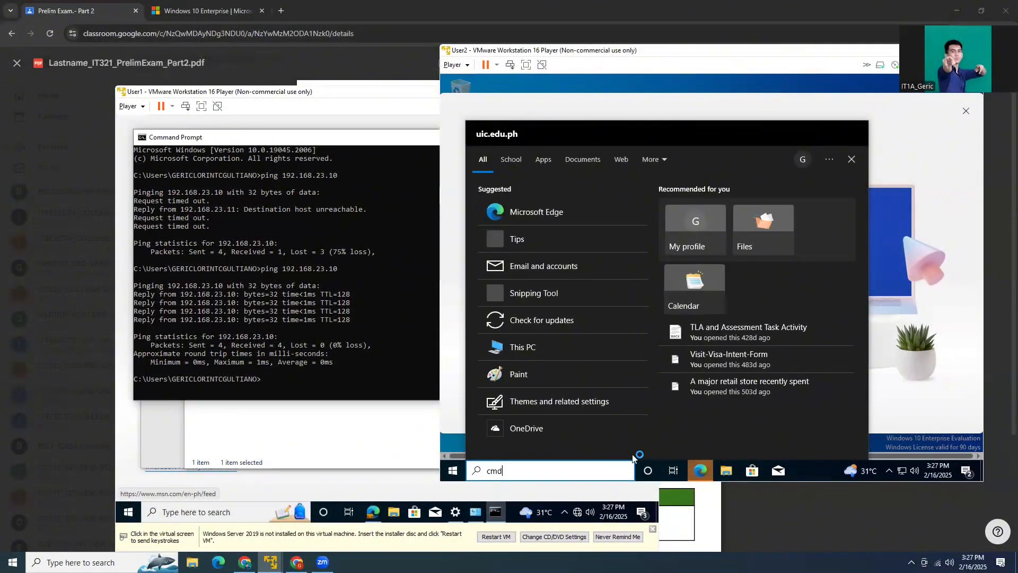
{"action": "key", "text": "Return"}
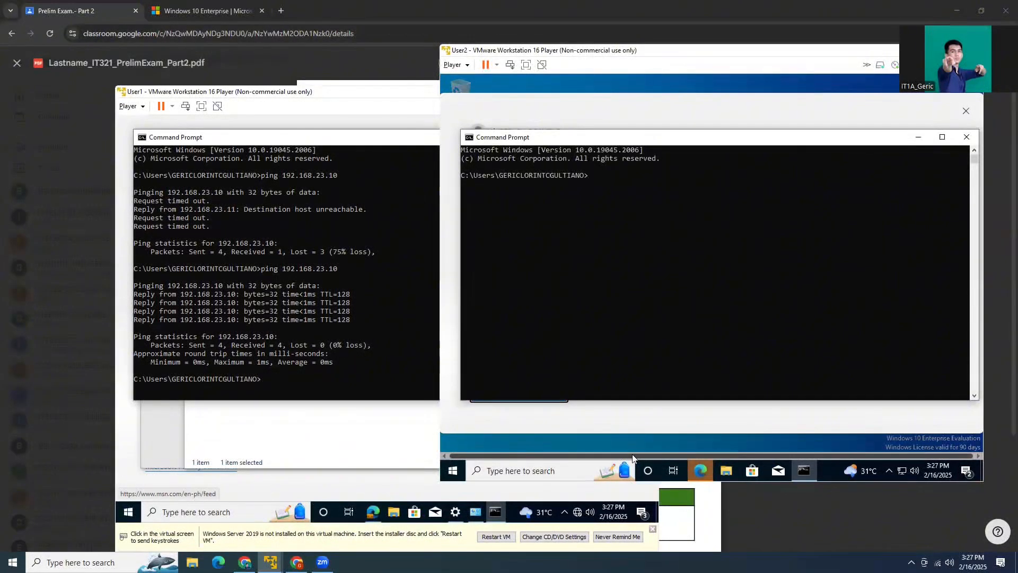
Step: Run ipconfig on the User2 VM to examine its current IP configuration
{"action": "type", "text": "ip"}
{"action": "key", "text": "BackSpace"}
{"action": "type", "text": "confi"}
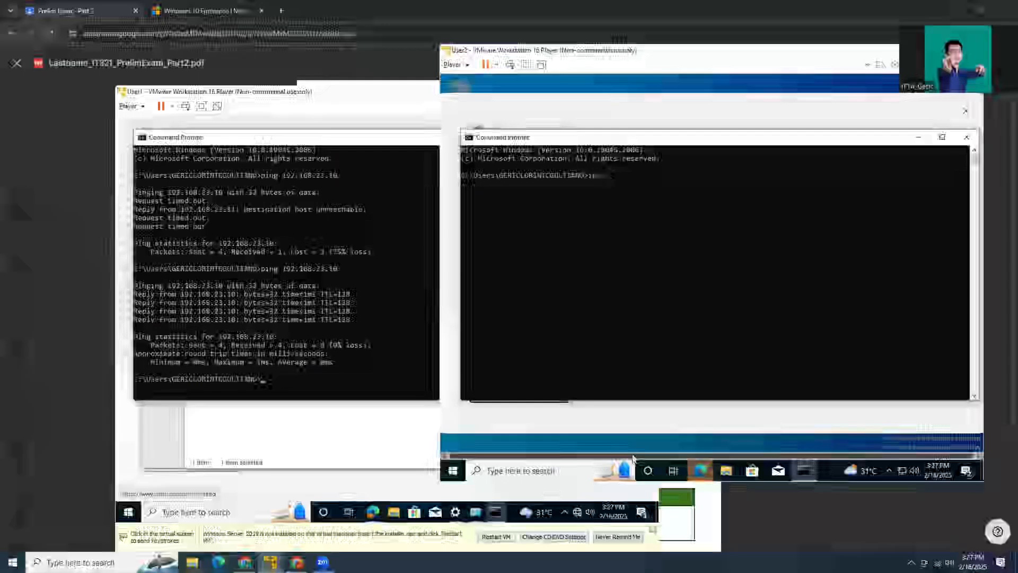
{"action": "type", "text": "g"}
{"action": "key", "text": "Return"}
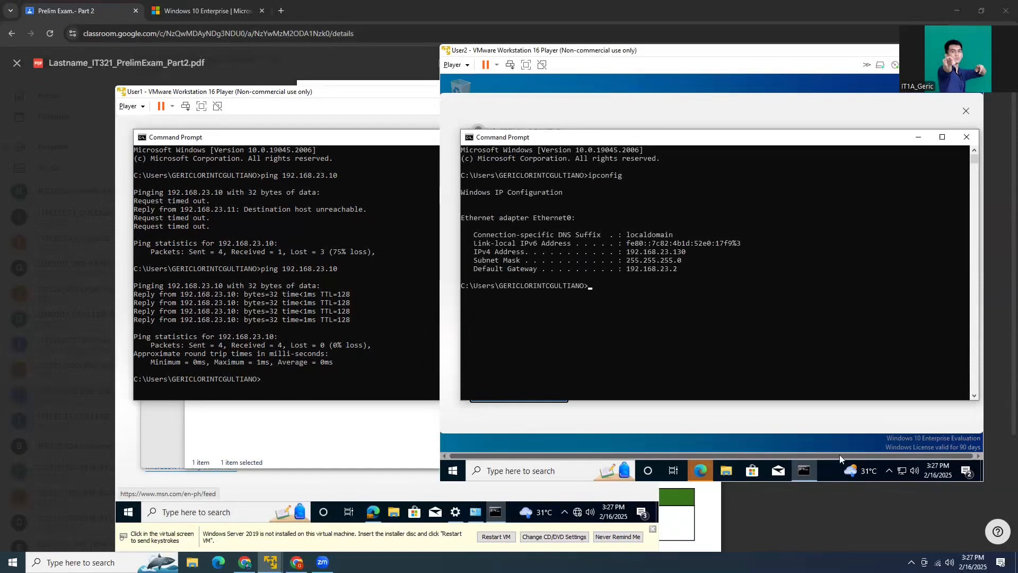
Step: Open the Internet Protocol Version 4 properties of the User2 VM's Ethernet0 adapter through its network connection settings
{"action": "right_click", "coordinate": [900, 473]}
{"action": "left_click", "coordinate": [899, 453]}
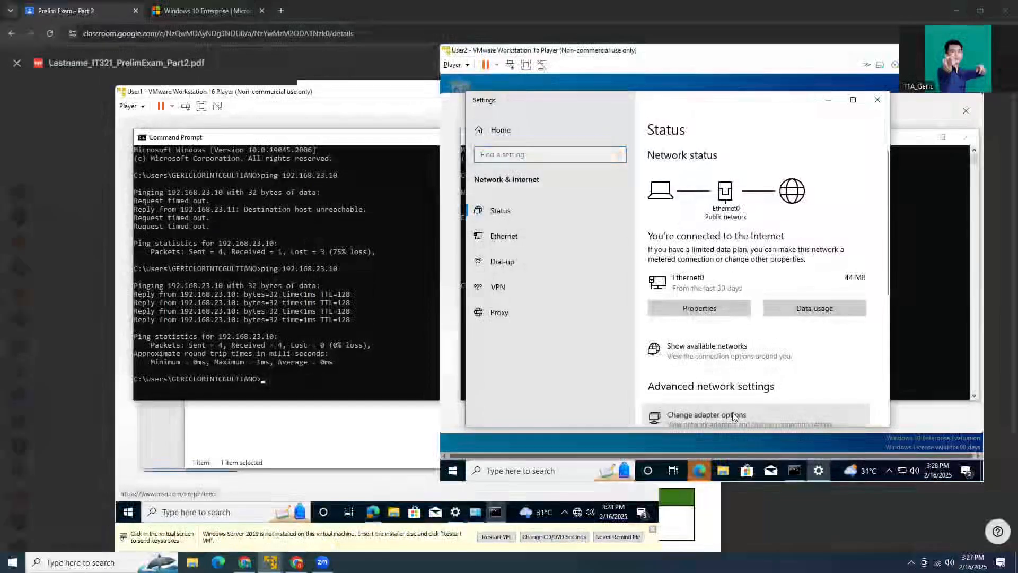
{"action": "scroll", "coordinate": [798, 194], "scroll_direction": "down", "scroll_amount": 1}
{"action": "scroll", "coordinate": [798, 195], "scroll_direction": "down", "scroll_amount": 1}
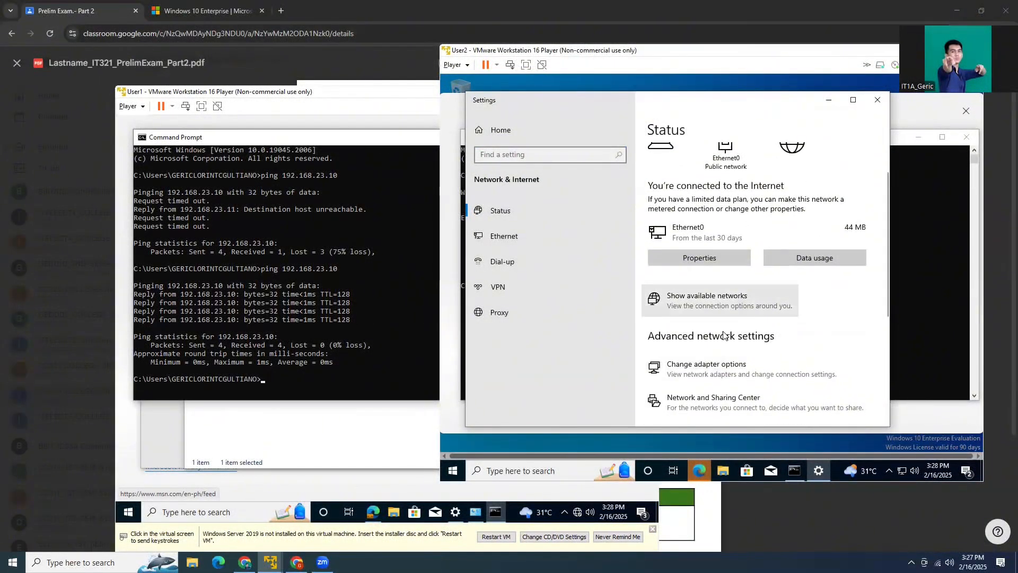
{"action": "left_click", "coordinate": [723, 330]}
{"action": "right_click", "coordinate": [615, 187]}
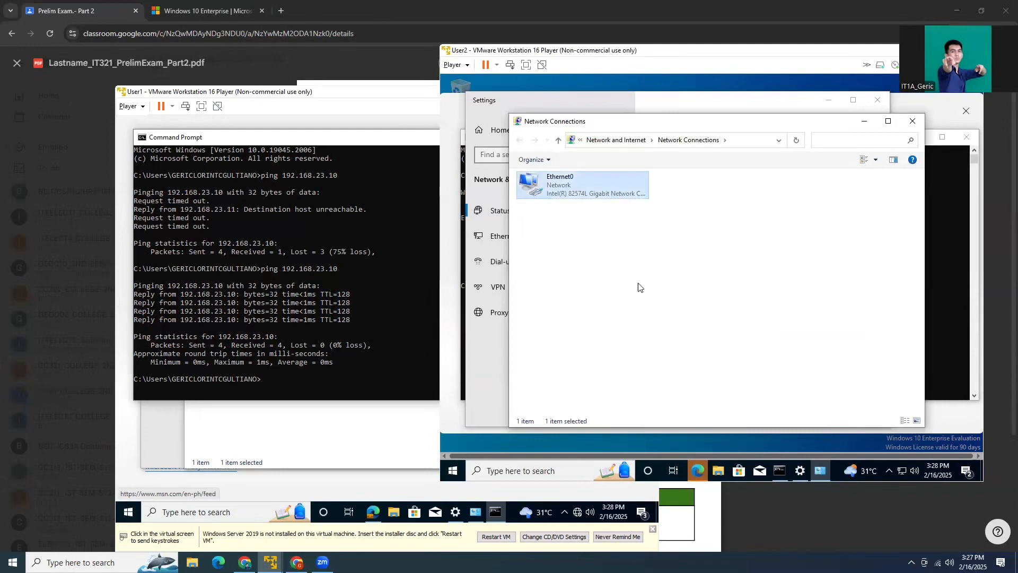
{"action": "left_click", "coordinate": [640, 293]}
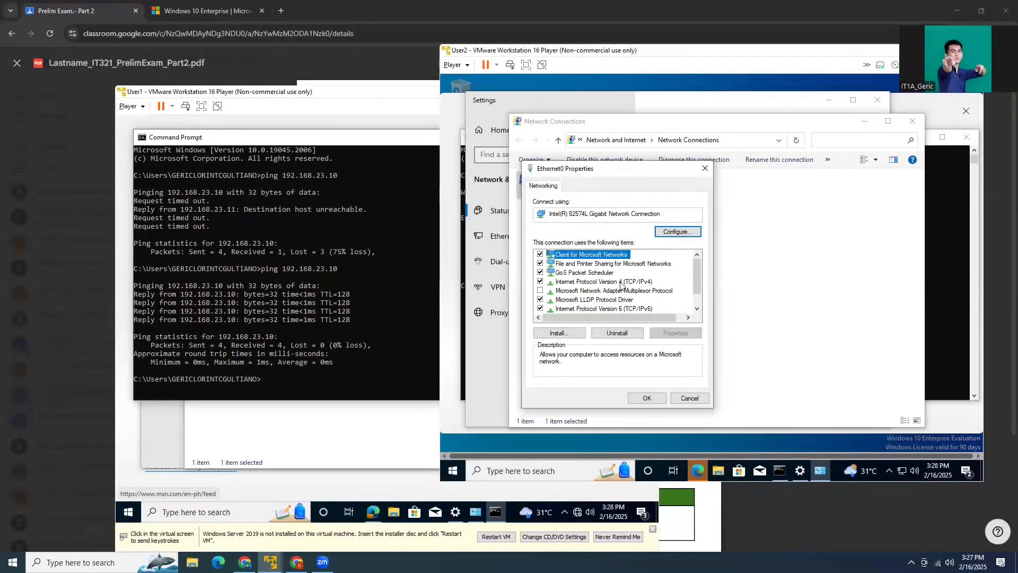
{"action": "double_click", "coordinate": [614, 282]}
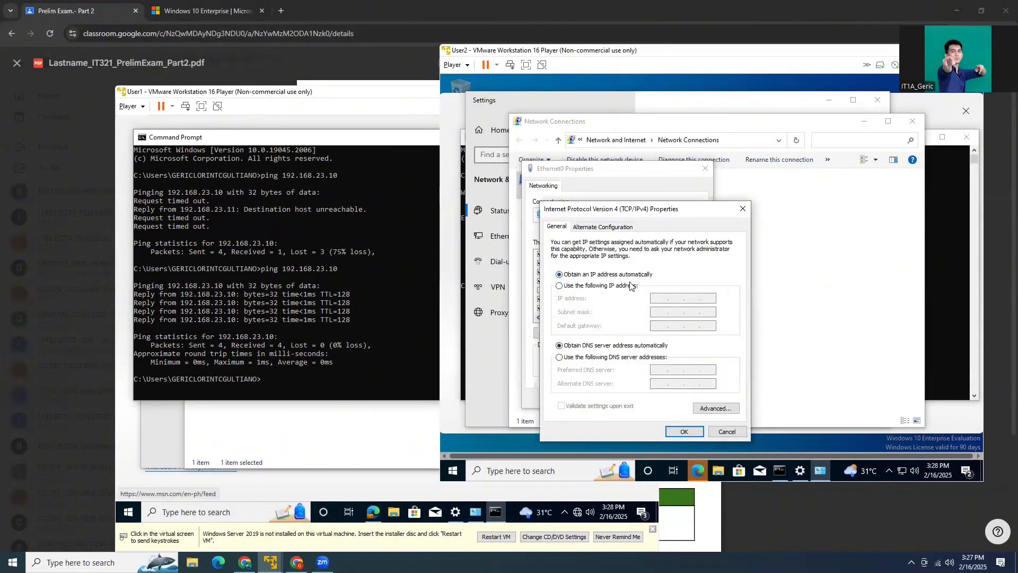
Step: Give User2's Ethernet0 the static address 192.168.23.12 with subnet mask 255.255.255.0 and enter 192.168.23 as the first three gateway octets
{"action": "left_click", "coordinate": [632, 287]}
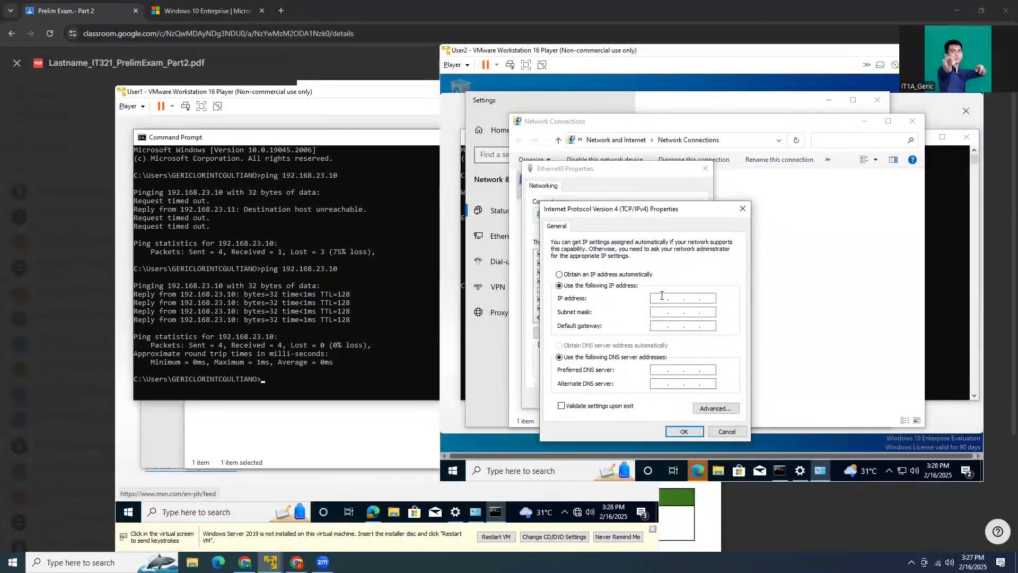
{"action": "type", "text": "192 . 168 . 23 ."}
{"action": "type", "text": "12"}
{"action": "key", "text": "Tab"}
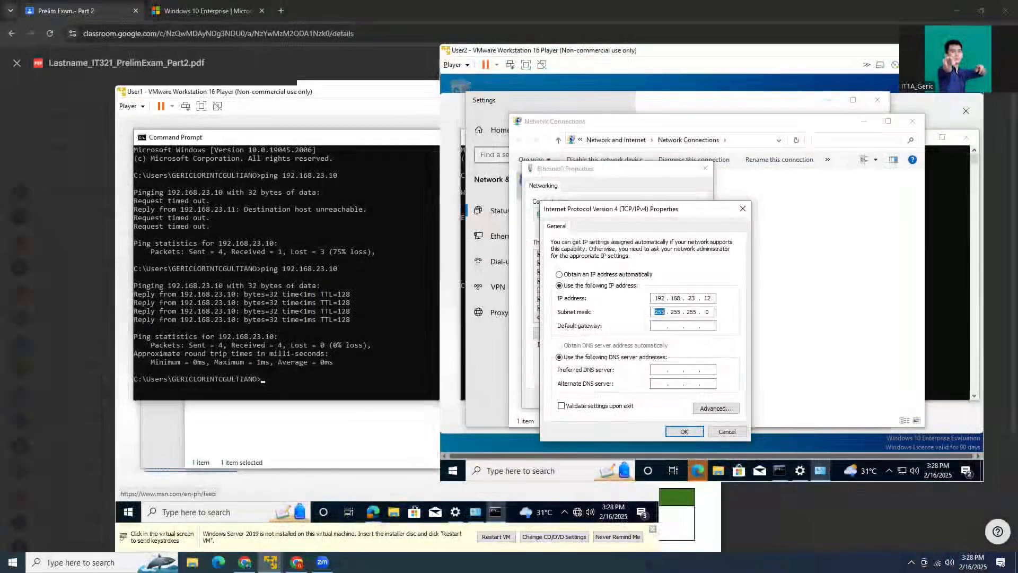
{"action": "key", "text": "Tab"}
{"action": "type", "text": "1"}
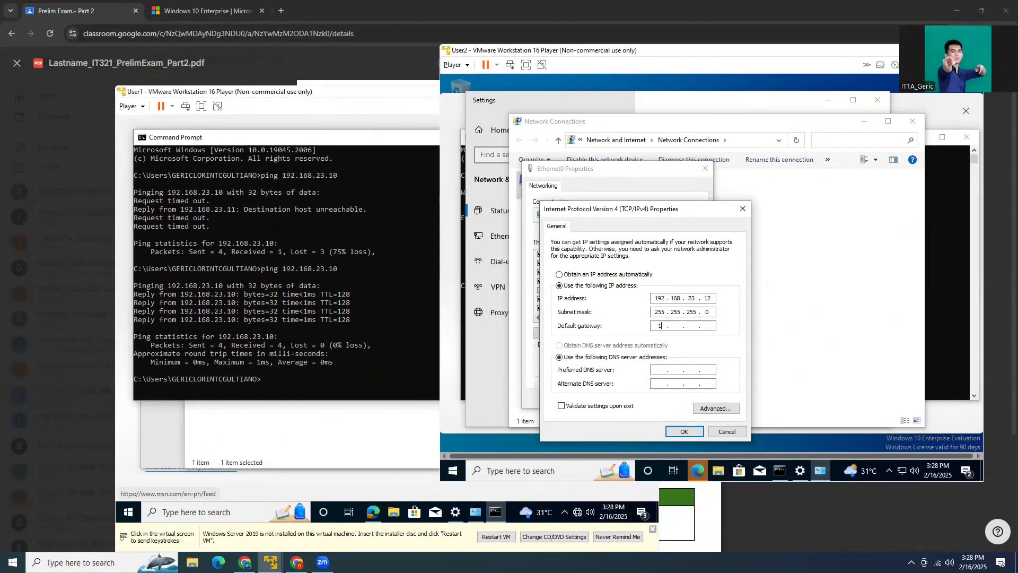
{"action": "type", "text": "92 . "}
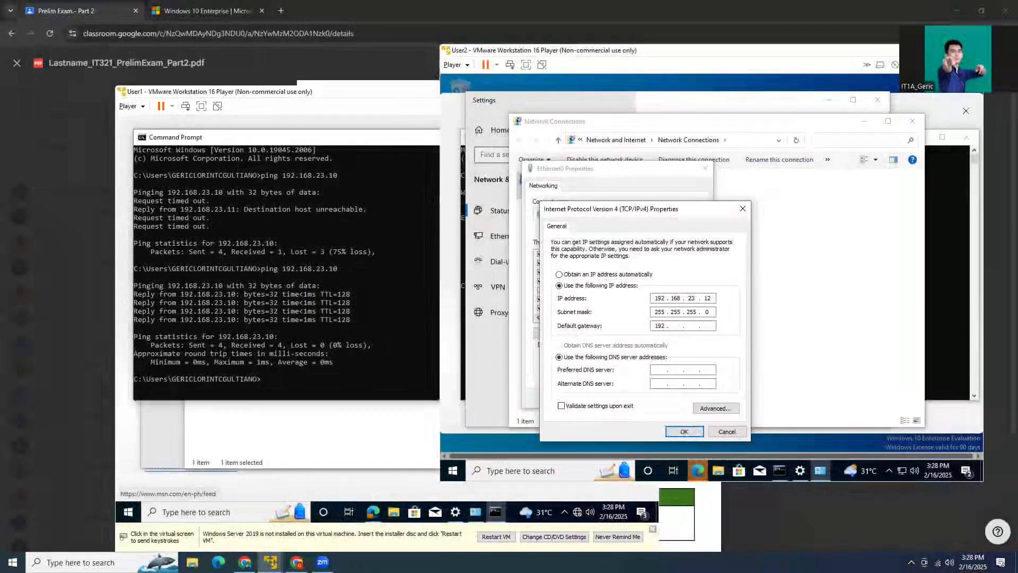
{"action": "type", "text": "168 . 23"}
Step: Switch to the Server VM and open its Ethernet0 IPv4 properties to look up the default gateway
{"action": "mouse_move", "coordinate": [271, 561]}
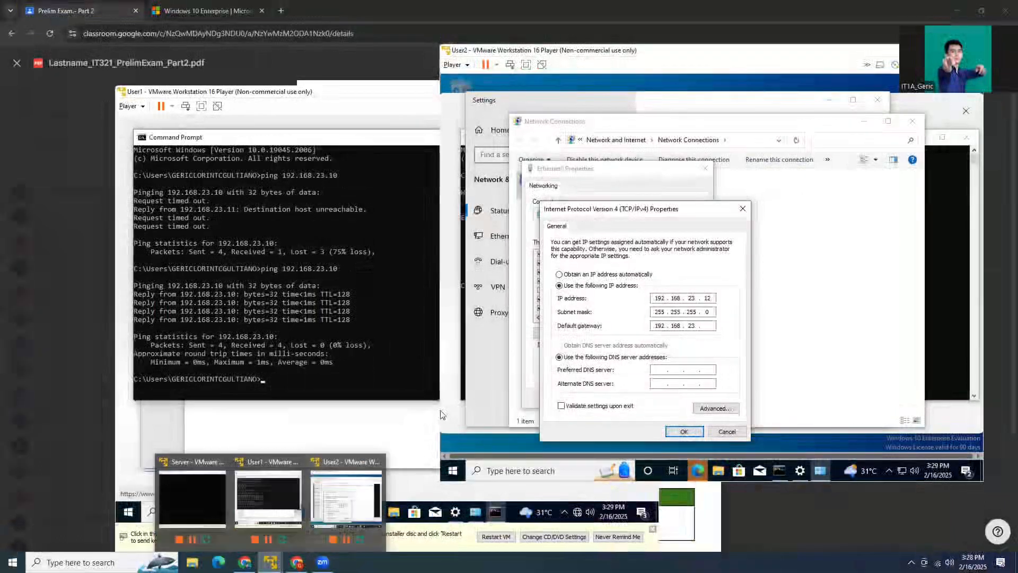
{"action": "left_click", "coordinate": [192, 498]}
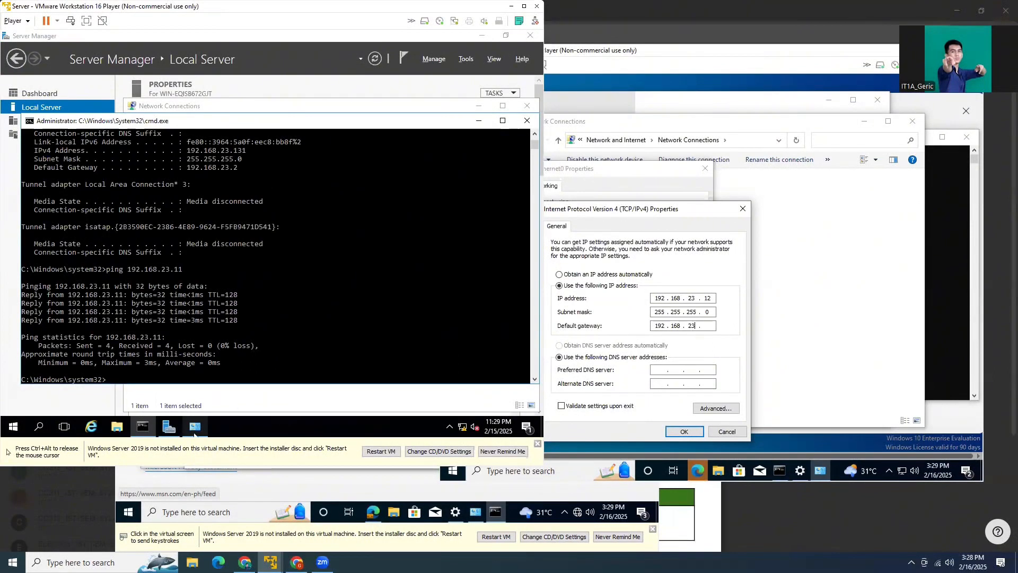
{"action": "left_click", "coordinate": [195, 426]}
{"action": "right_click", "coordinate": [186, 171]}
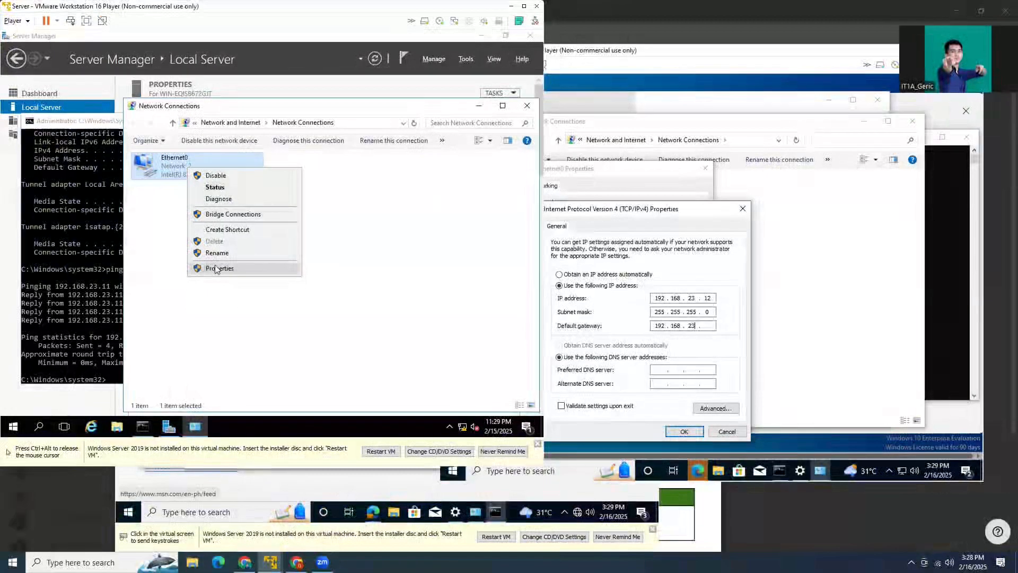
{"action": "left_click", "coordinate": [222, 268]}
{"action": "double_click", "coordinate": [227, 264]}
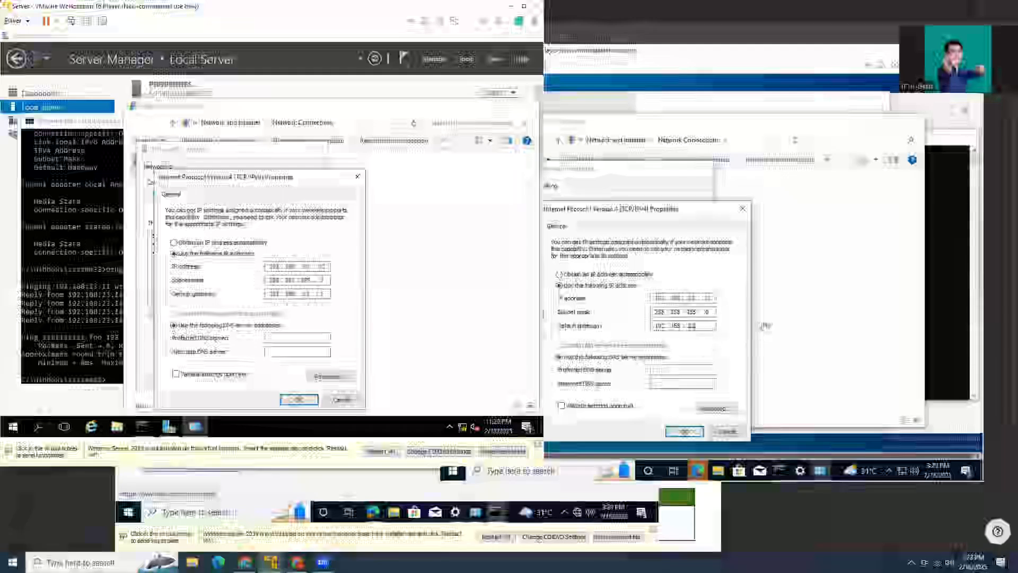
Step: Complete User2's default gateway as 192.168.23.1, fill in the preferred DNS server and apply the adapter settings
{"action": "left_click", "coordinate": [707, 326]}
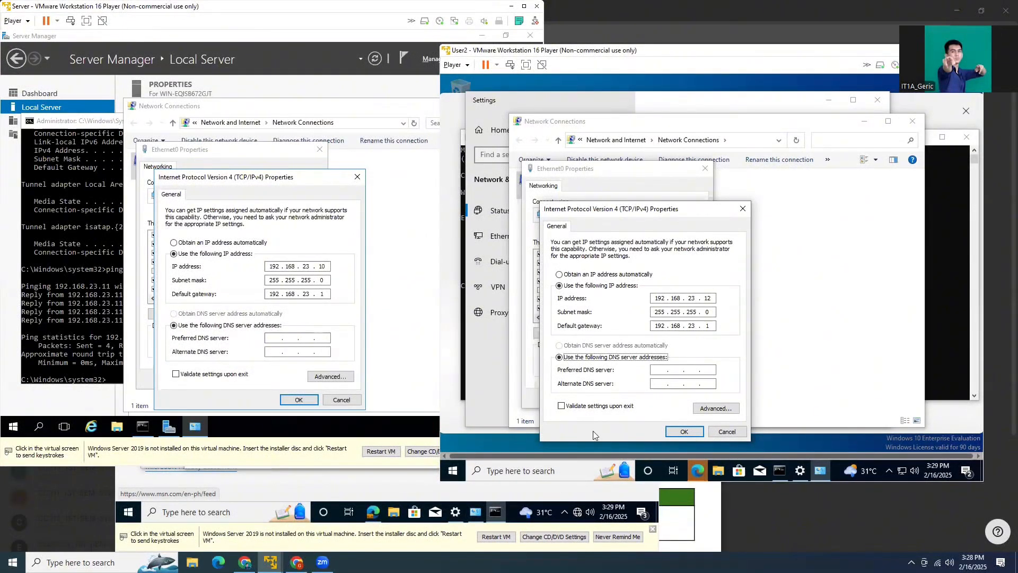
{"action": "left_click", "coordinate": [670, 371]}
{"action": "type", "text": "192.1"}
{"action": "left_click", "coordinate": [683, 431]}
{"action": "left_click", "coordinate": [658, 398]}
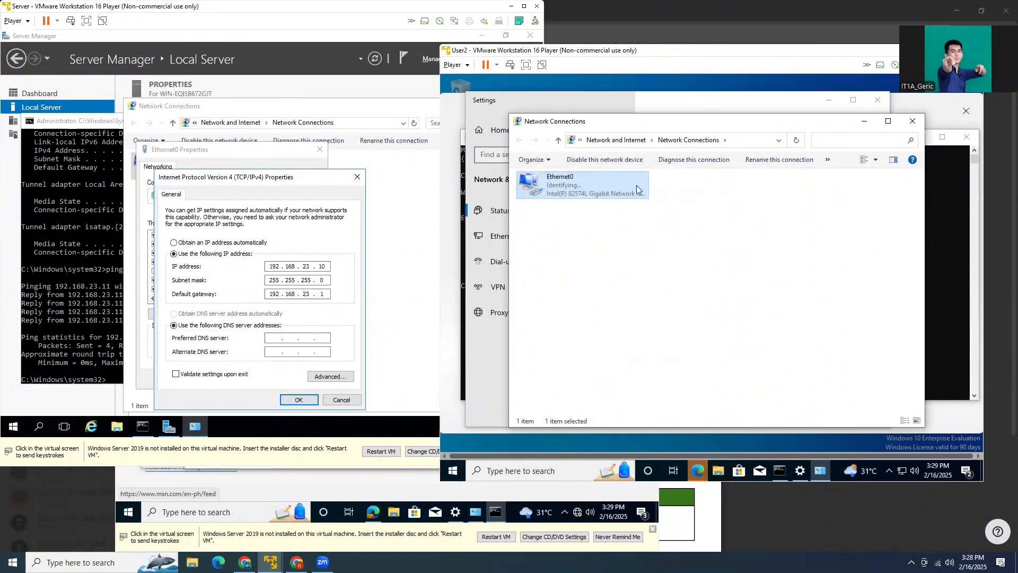
Step: Run ipconfig again in User2's Command Prompt to check the new adapter configuration
{"action": "left_click", "coordinate": [953, 228]}
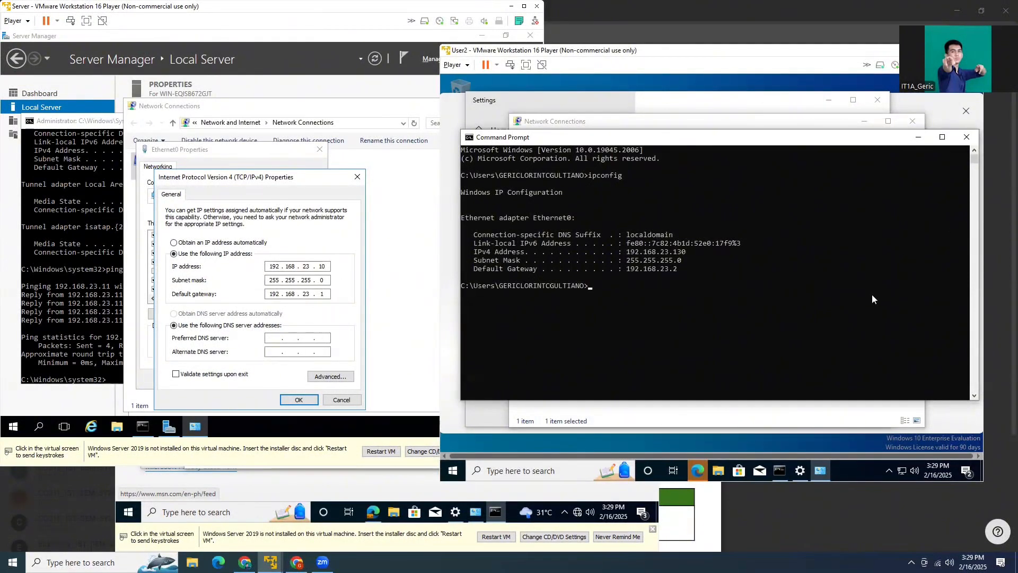
{"action": "type", "text": "ipconfig"}
{"action": "key", "text": "Return"}
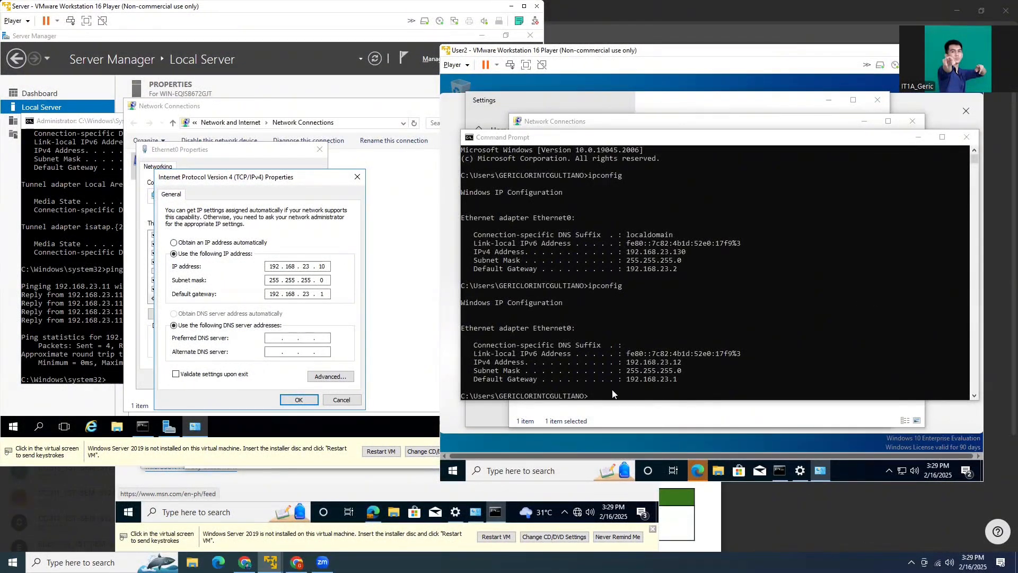
Step: Ping the Server VM at 192.168.23.10 from User2's Command Prompt
{"action": "left_click", "coordinate": [614, 414]}
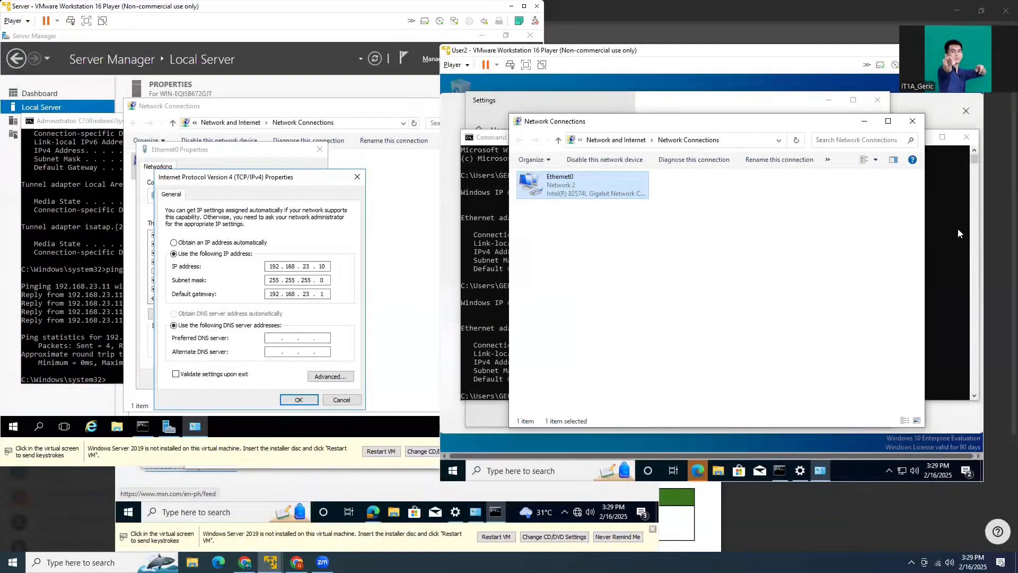
{"action": "left_click", "coordinate": [959, 233]}
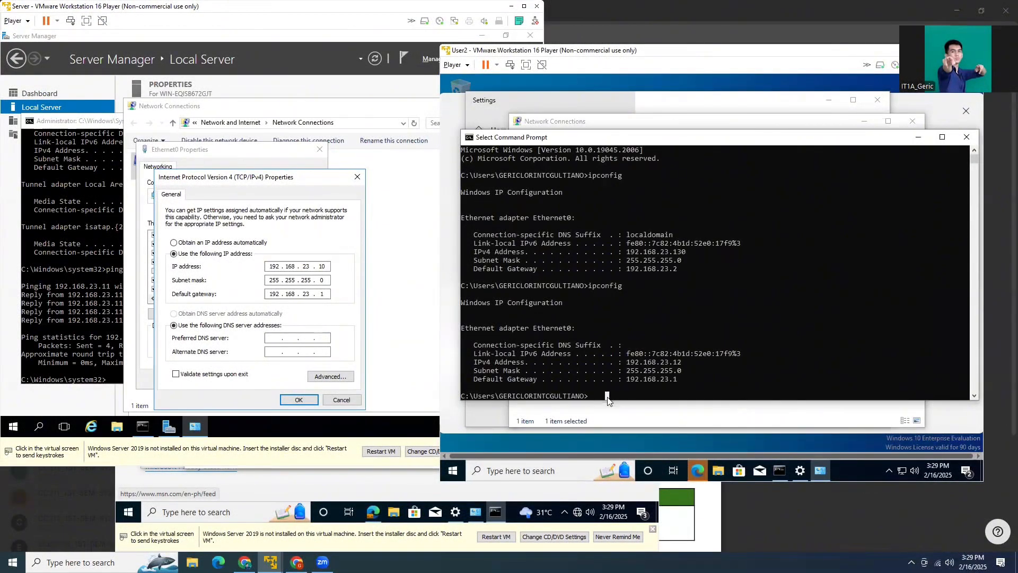
{"action": "key", "text": "Up"}
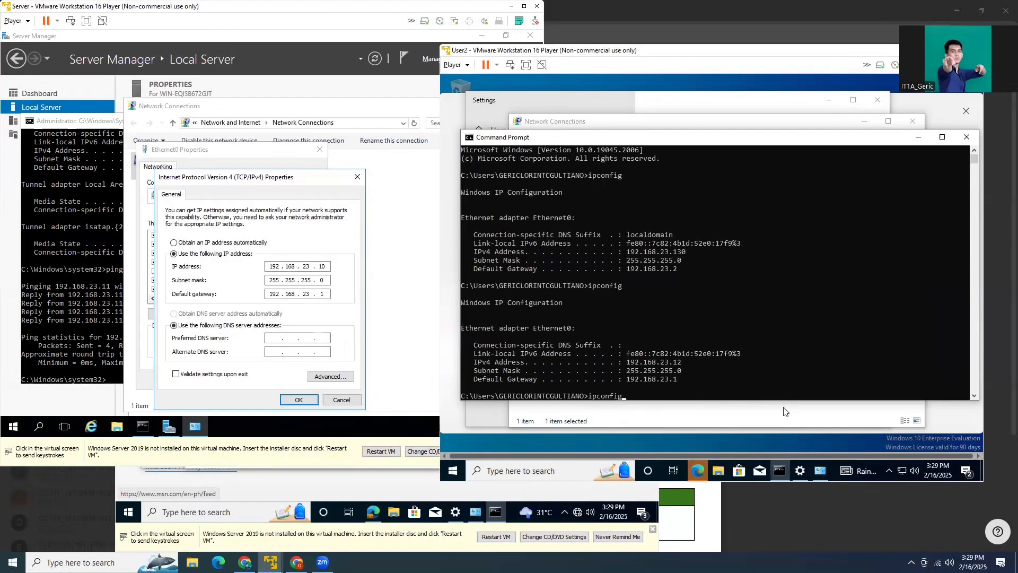
{"action": "key", "text": "BackSpace"}
{"action": "key", "text": "BackSpace"}
{"action": "key", "text": "BackSpace"}
{"action": "key", "text": "BackSpace"}
{"action": "key", "text": "BackSpace"}
{"action": "key", "text": "BackSpace"}
{"action": "key", "text": "BackSpace"}
{"action": "key", "text": "BackSpace"}
{"action": "type", "text": "ping 1"}
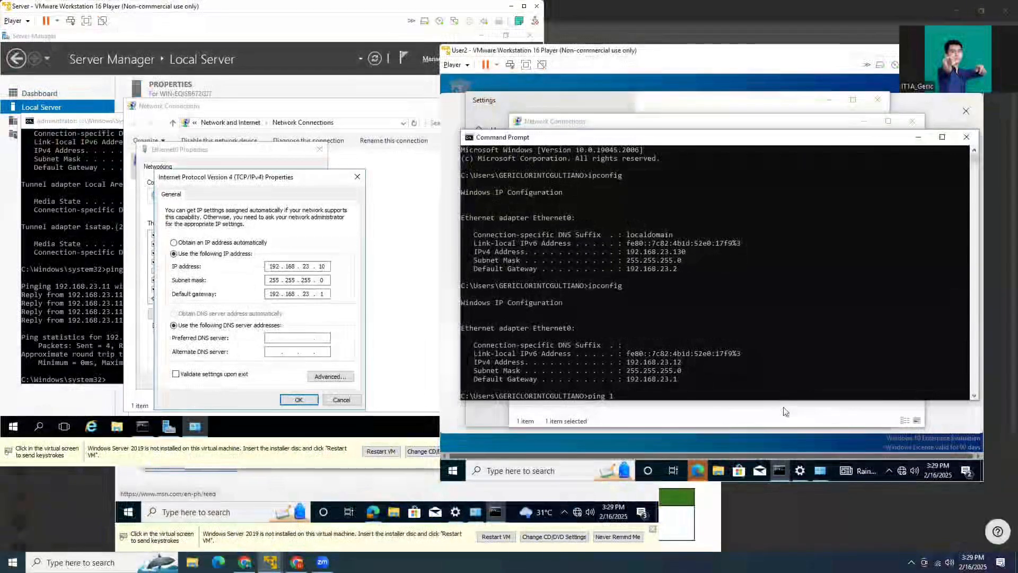
{"action": "type", "text": "32"}
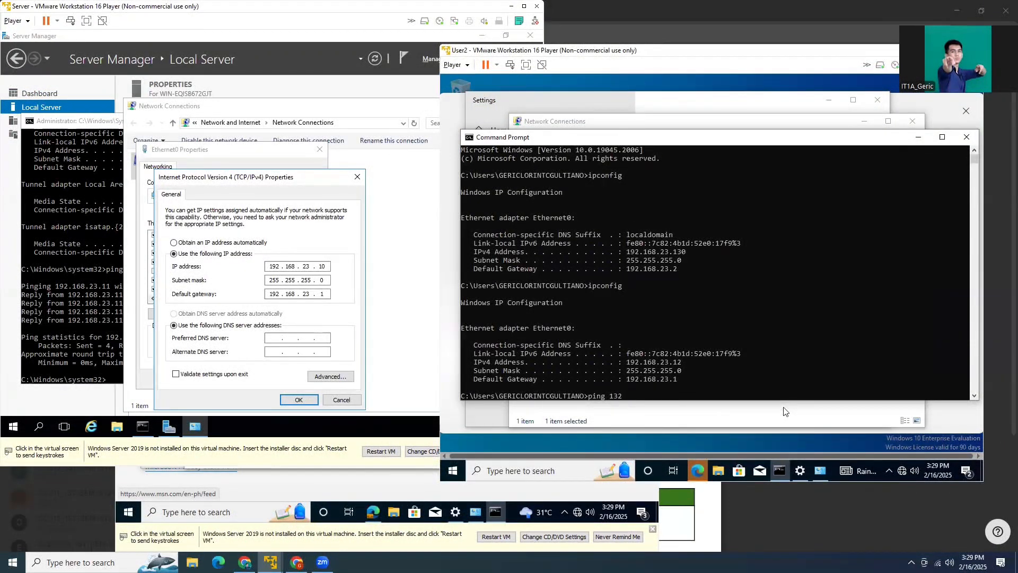
{"action": "type", "text": ".168"}
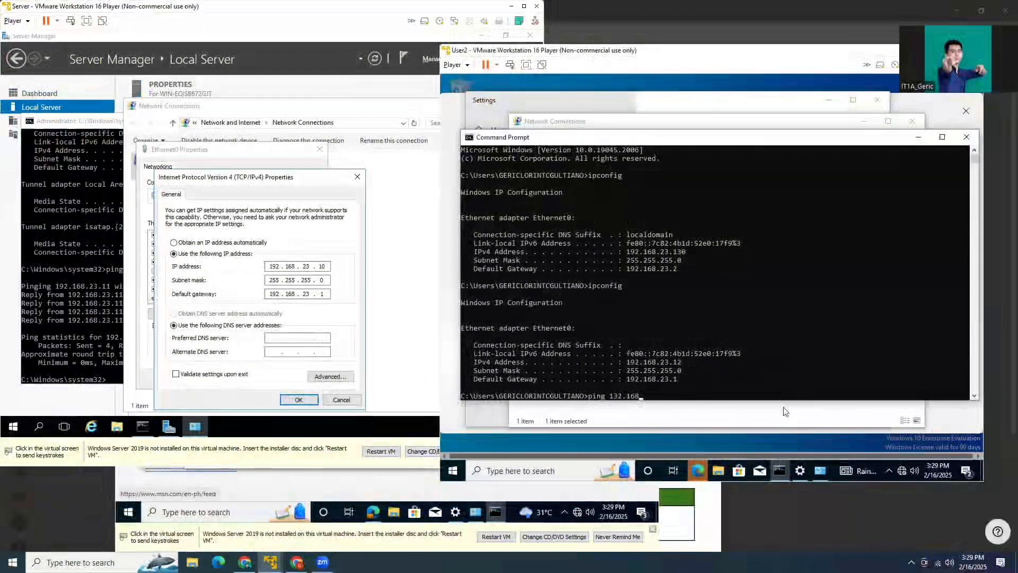
{"action": "type", "text": "."}
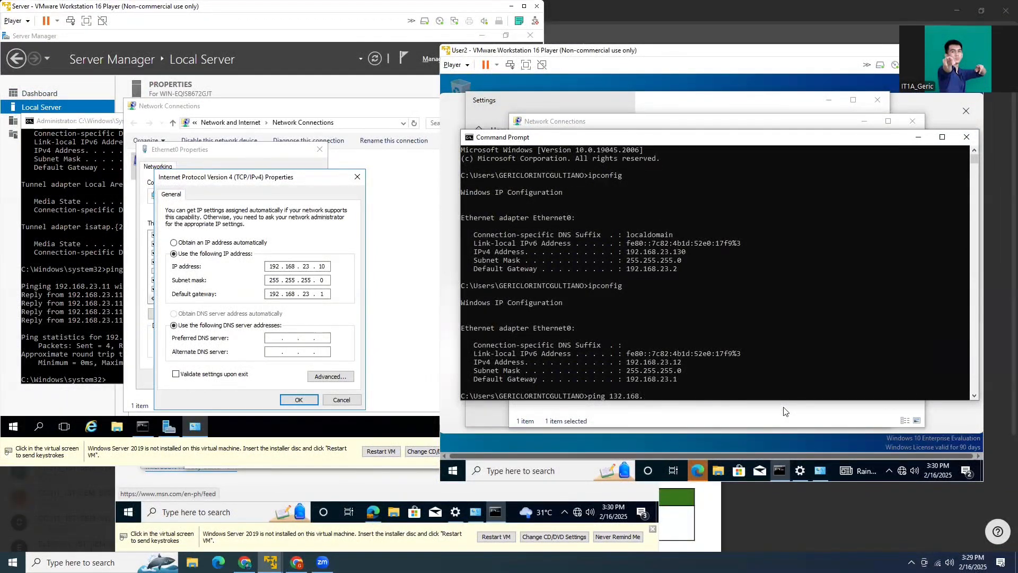
{"action": "key", "text": "Left"}
{"action": "key", "text": "Left"}
{"action": "key", "text": "Left"}
{"action": "key", "text": "Left"}
{"action": "key", "text": "Left"}
{"action": "key", "text": "BackSpace"}
{"action": "key", "text": "BackSpace"}
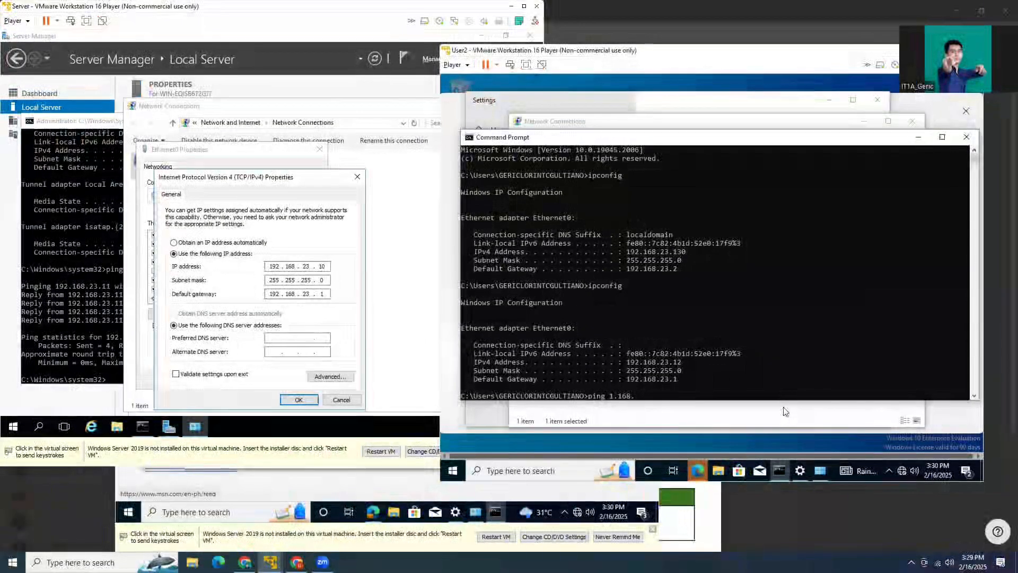
{"action": "type", "text": "92"}
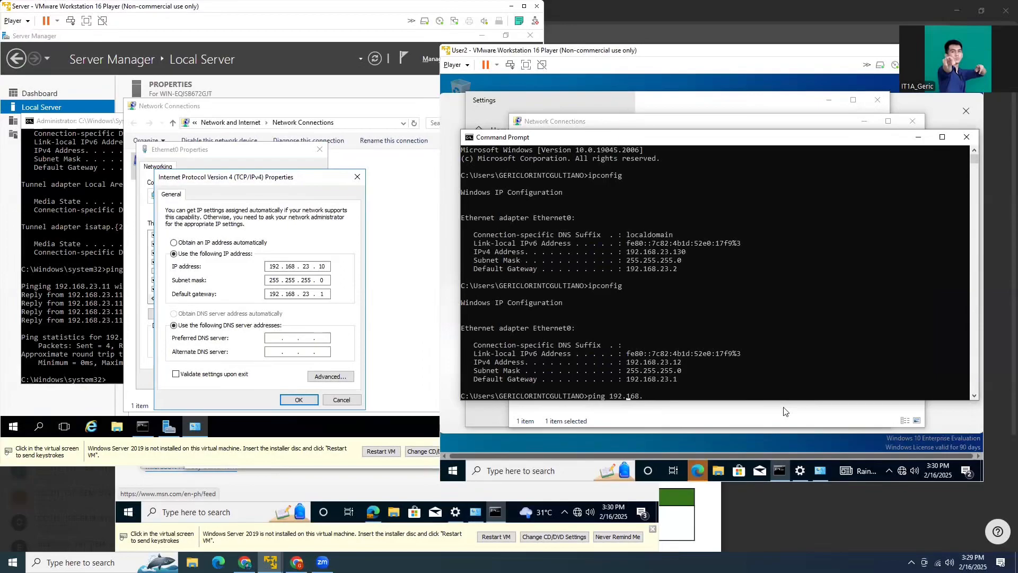
{"action": "key", "text": "End"}
{"action": "type", "text": "2"}
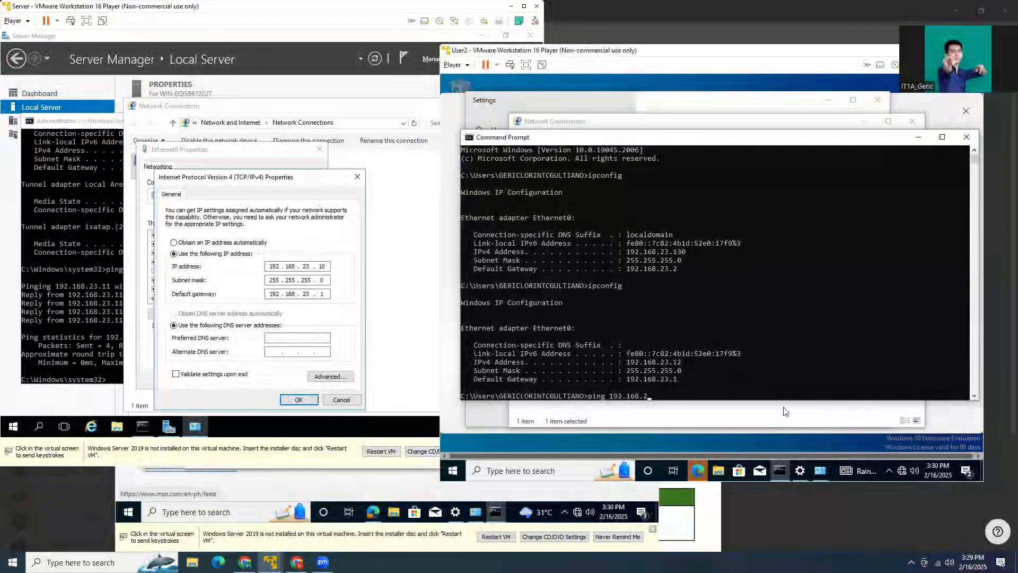
{"action": "type", "text": "3.10"}
{"action": "key", "text": "Return"}
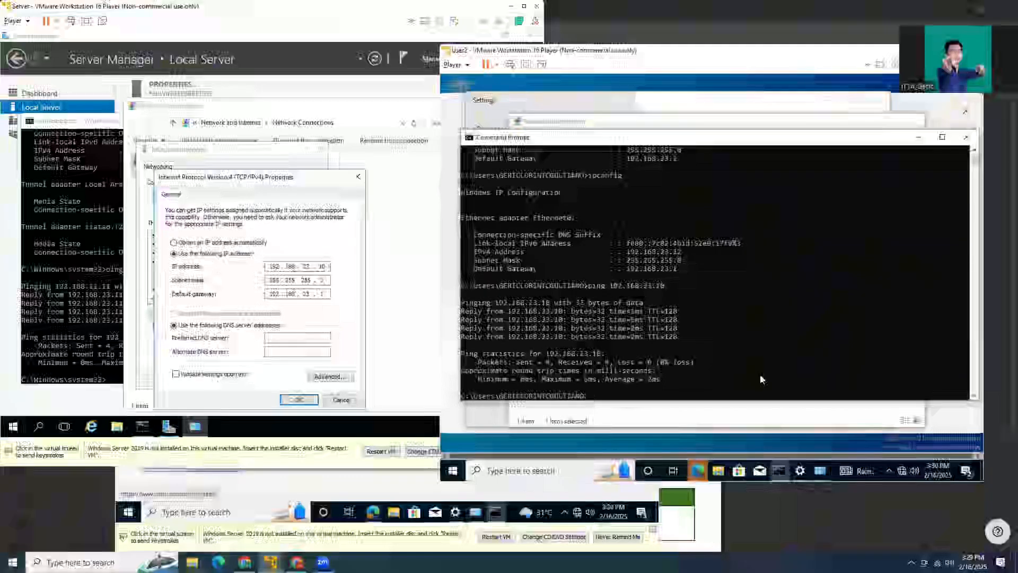
Step: Ping User1 at 192.168.23.11 from User2's Command Prompt
{"action": "key", "text": "Up"}
{"action": "key", "text": "BackSpace"}
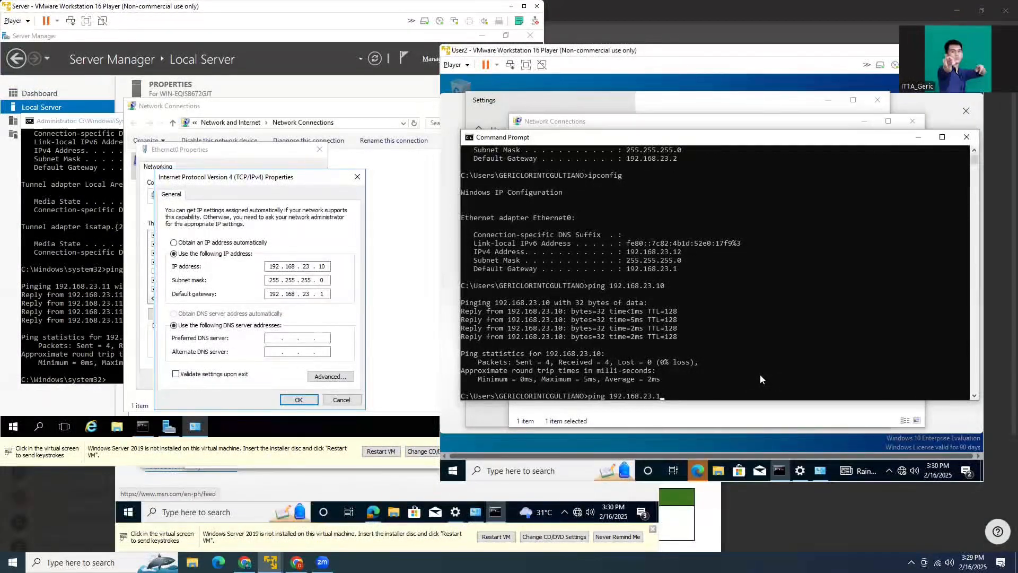
{"action": "type", "text": "1"}
{"action": "key", "text": "Return"}
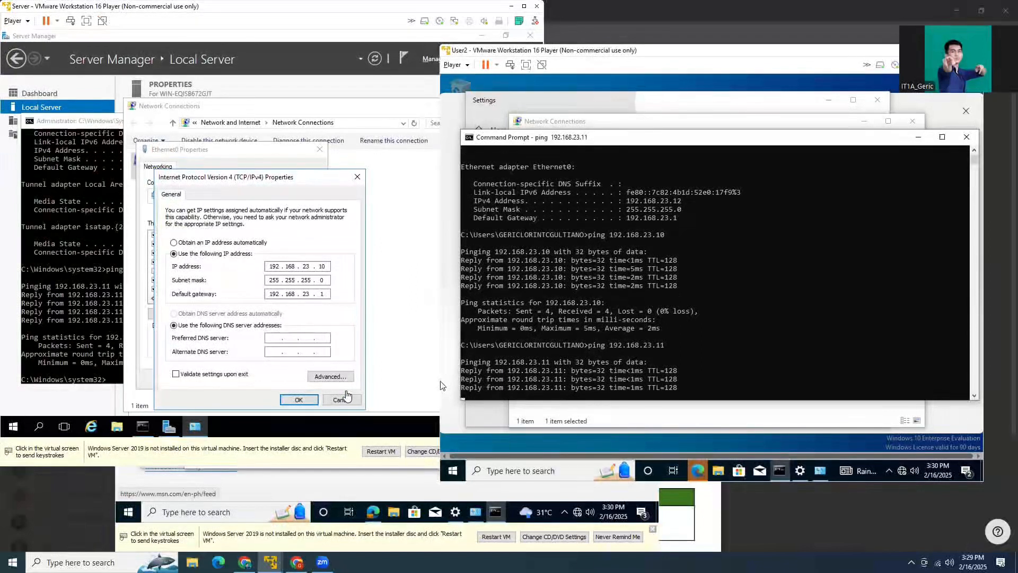
Step: Switch to the Server VM, accept its IPv4 and Ethernet0 properties, and close Network Connections
{"action": "left_click", "coordinate": [439, 382]}
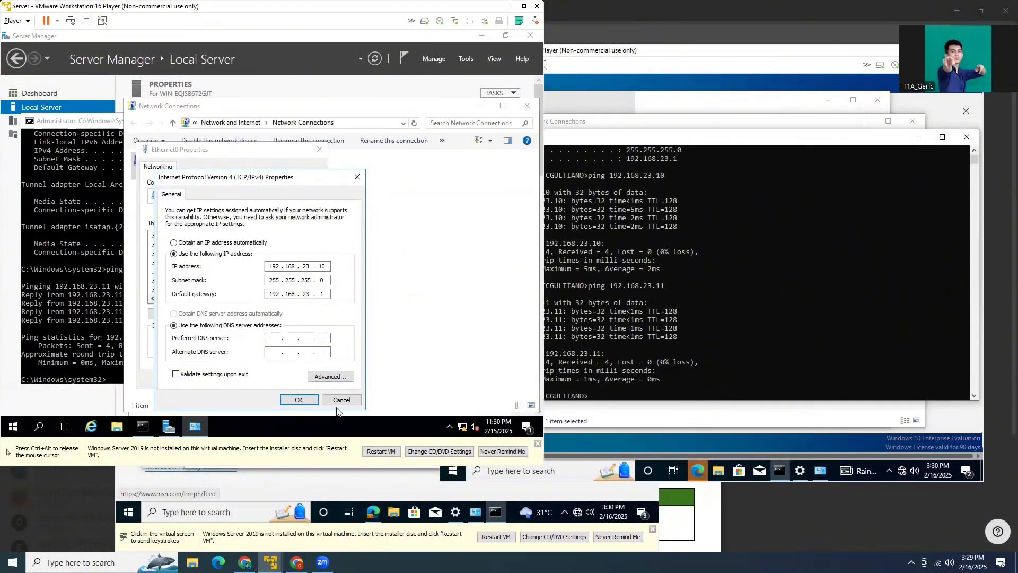
{"action": "left_click", "coordinate": [307, 402]}
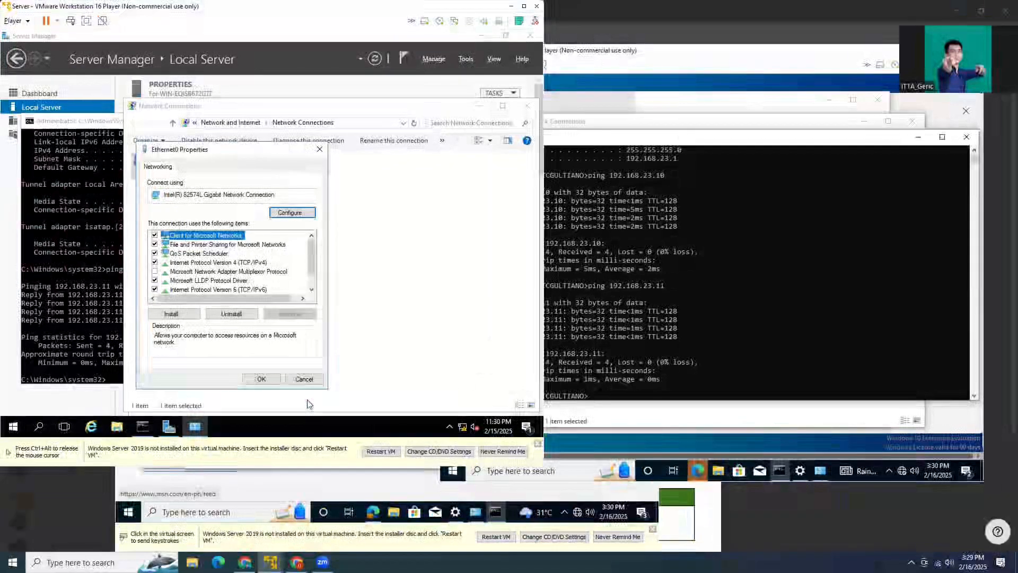
{"action": "left_click", "coordinate": [271, 383]}
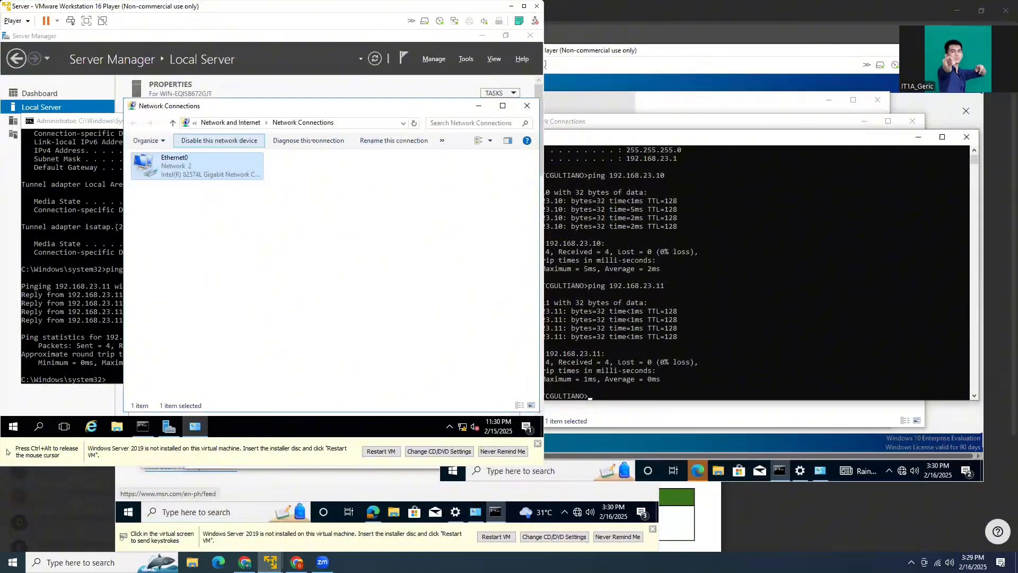
{"action": "left_click", "coordinate": [527, 106]}
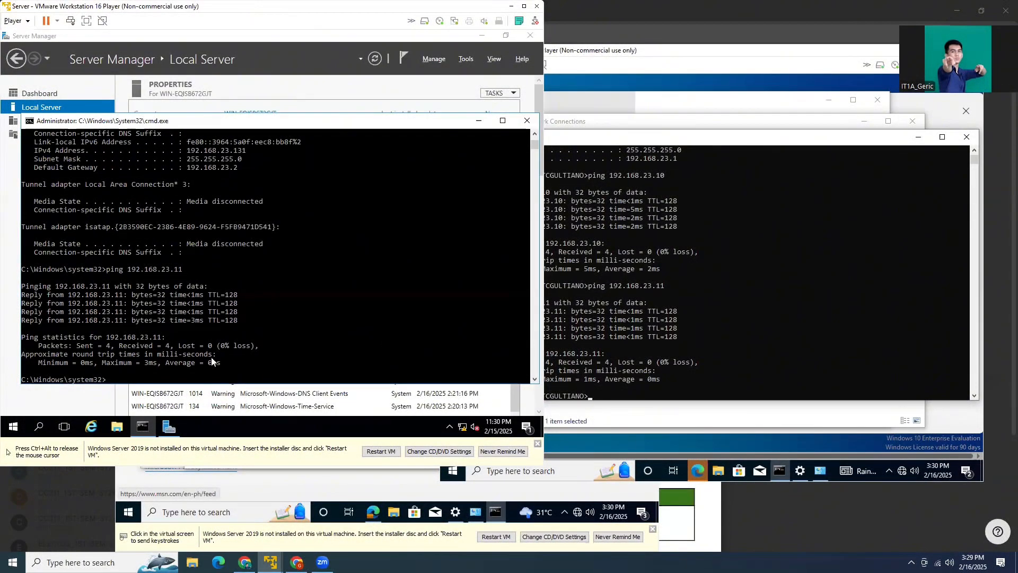
Step: Ping User2 at 192.168.23.12 from the Server's command prompt
{"action": "key", "text": "Up"}
{"action": "type", "text": "2"}
{"action": "key", "text": "Return"}
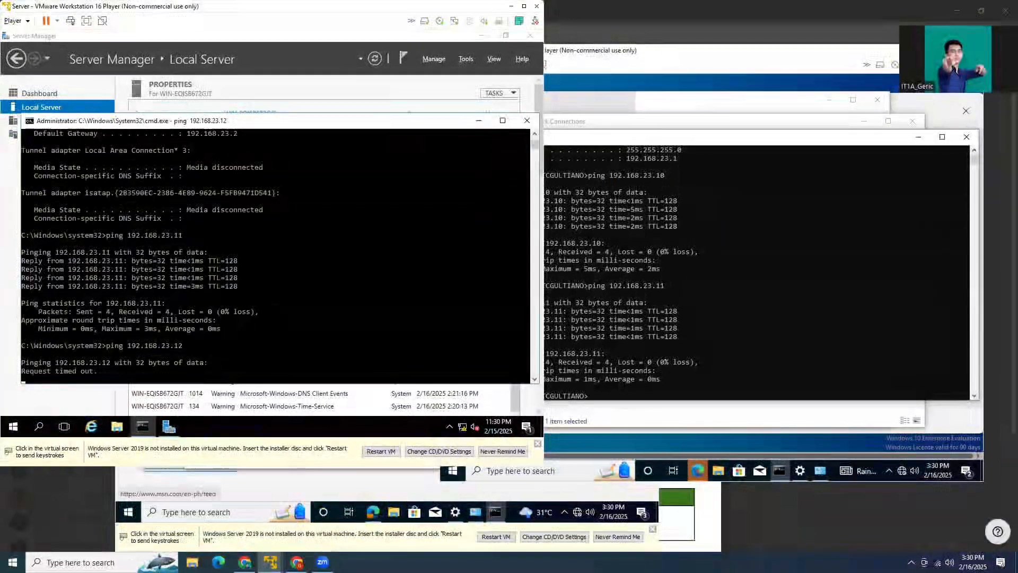
Step: Switch to the User2 VM, open Control Panel, search it for "fire" and open Windows Defender Firewall
{"action": "left_click", "coordinate": [663, 442]}
{"action": "left_click", "coordinate": [551, 470]}
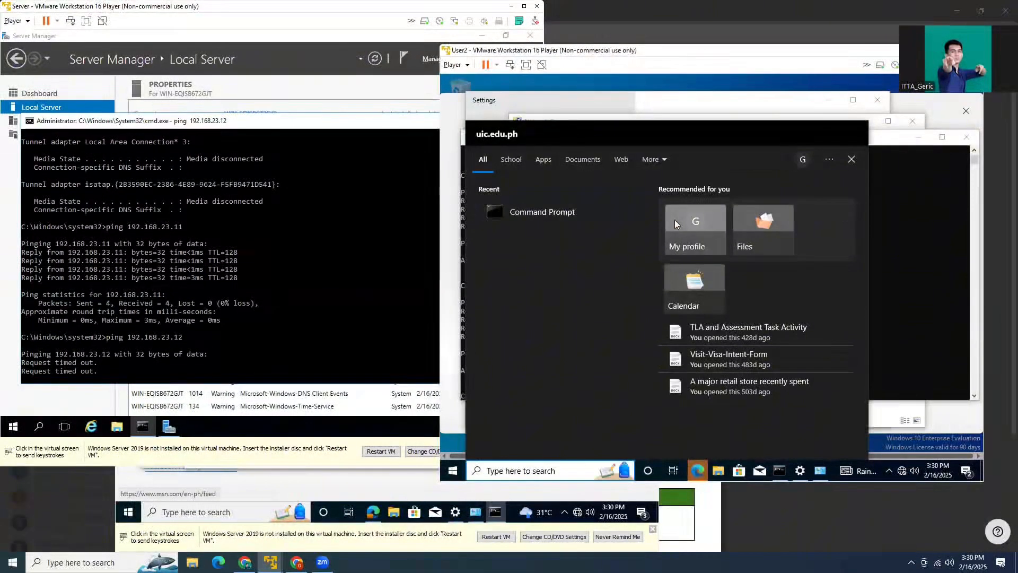
{"action": "type", "text": "contor"}
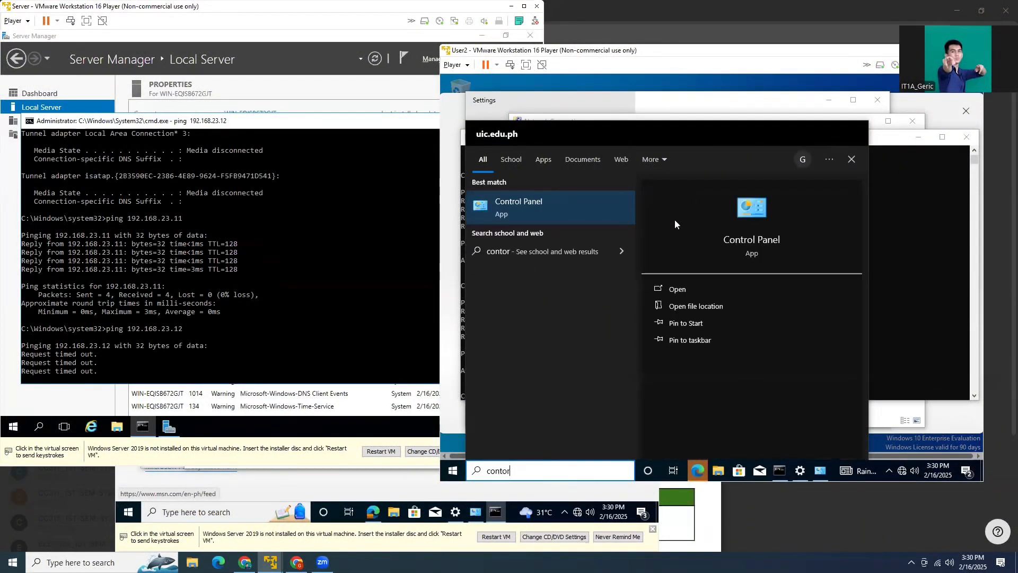
{"action": "key", "text": "Return"}
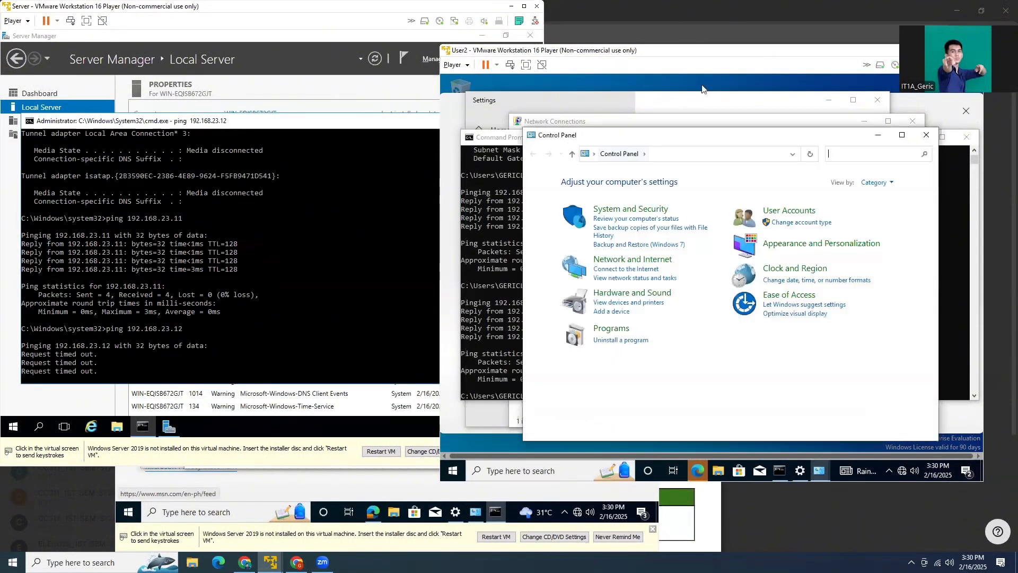
{"action": "left_click", "coordinate": [862, 157]}
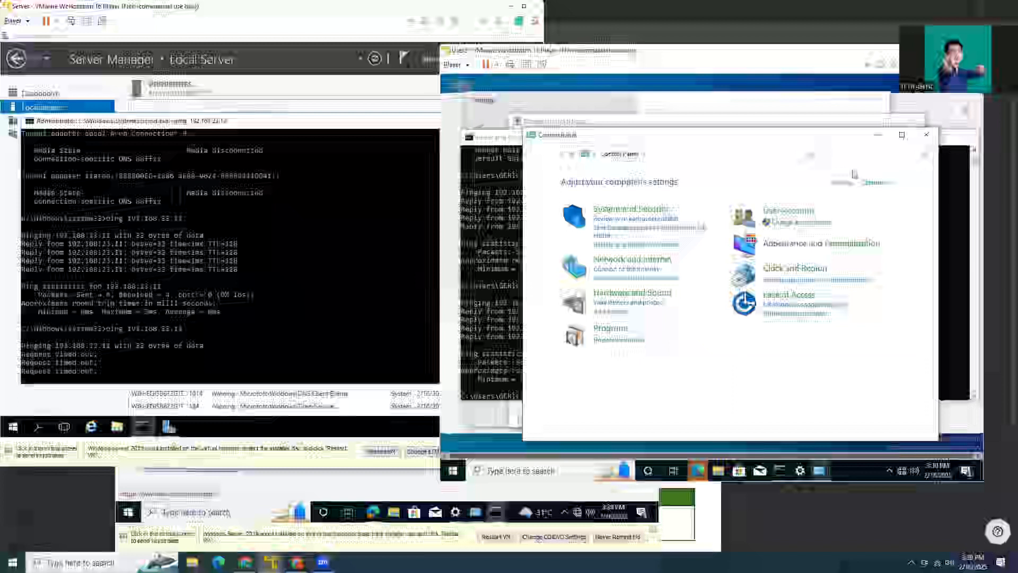
{"action": "type", "text": "fire"}
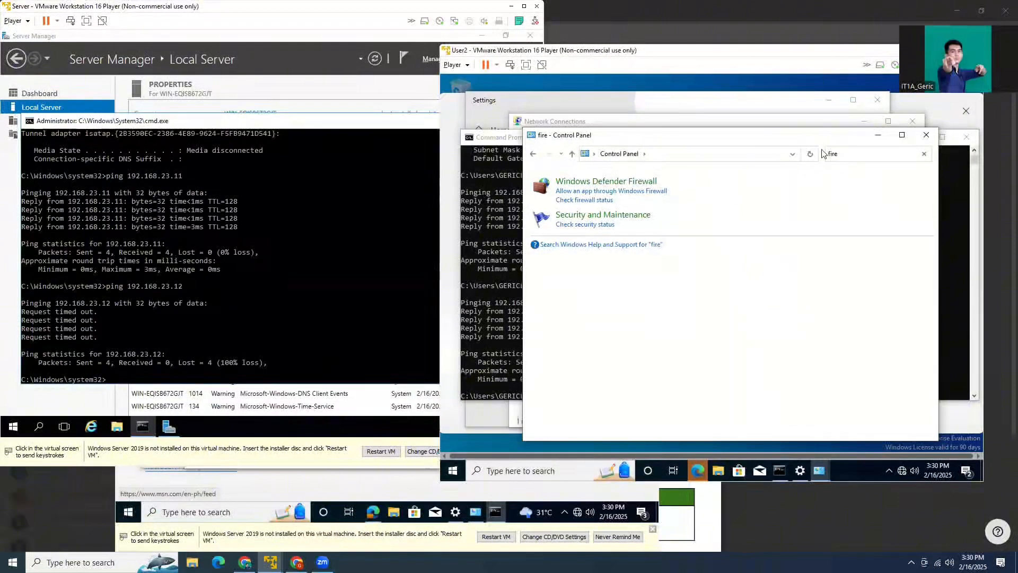
{"action": "left_click", "coordinate": [651, 182]}
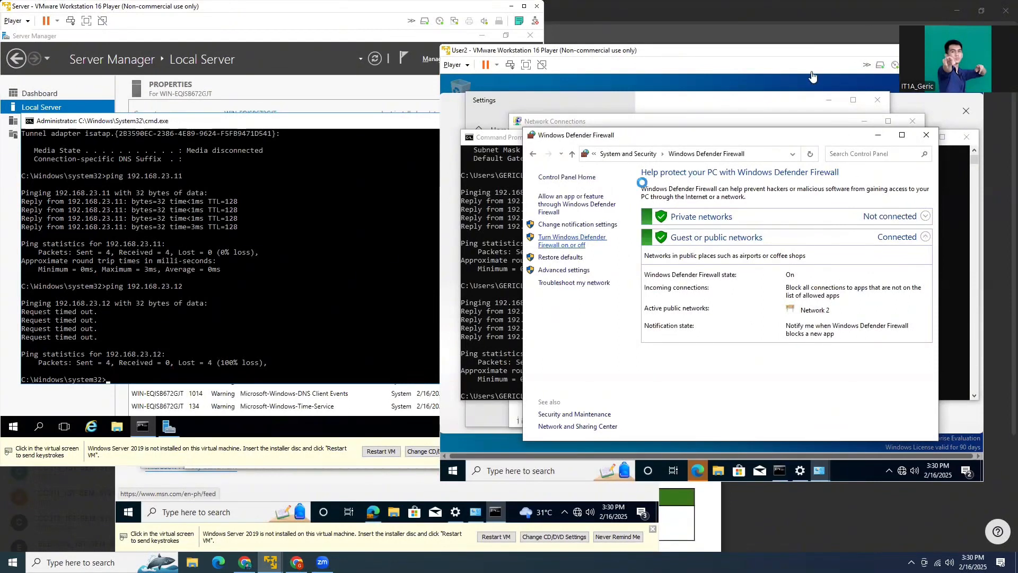
Step: Turn off User2's Windows Defender Firewall for both private and public networks, apply the settings and close the firewall window
{"action": "left_click", "coordinate": [571, 241]}
{"action": "left_click", "coordinate": [957, 9]}
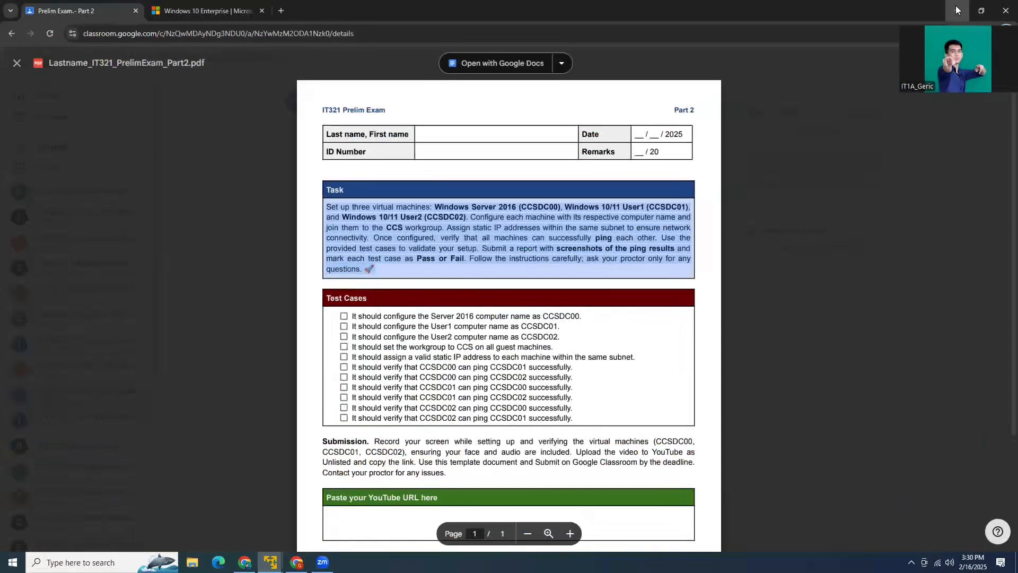
{"action": "left_click", "coordinate": [957, 9]}
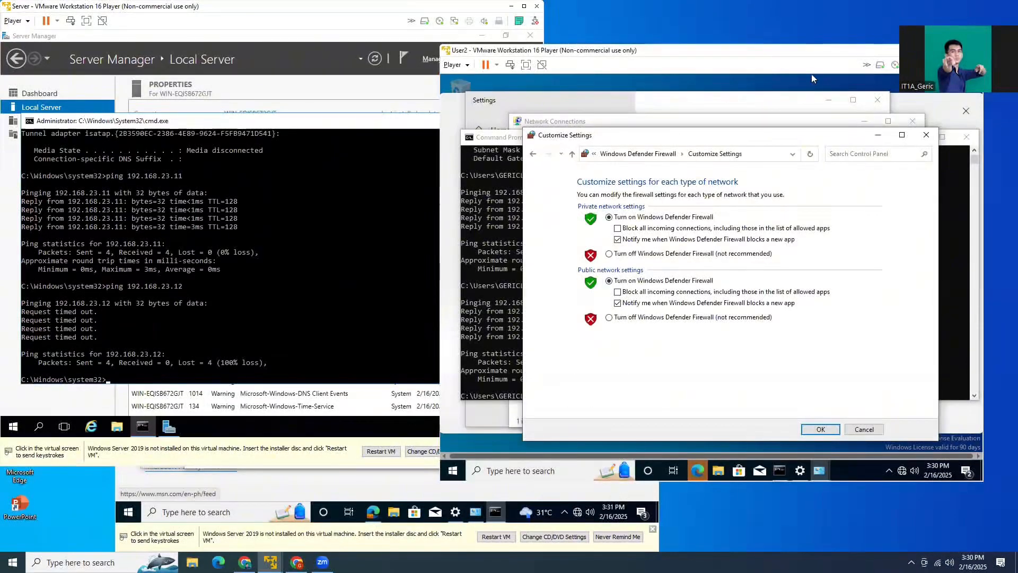
{"action": "left_click", "coordinate": [610, 255]}
{"action": "left_click", "coordinate": [609, 317]}
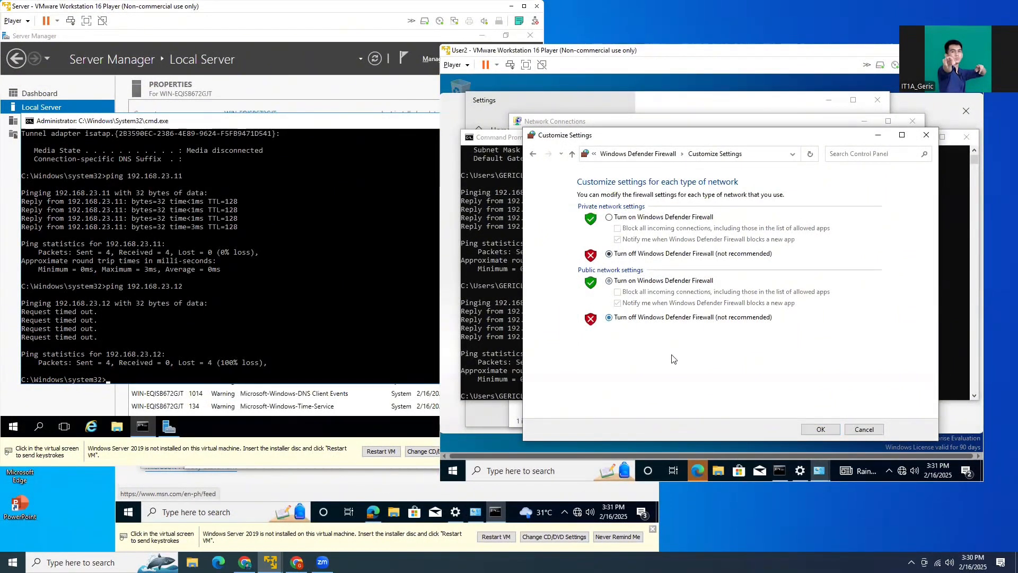
{"action": "left_click", "coordinate": [822, 429]}
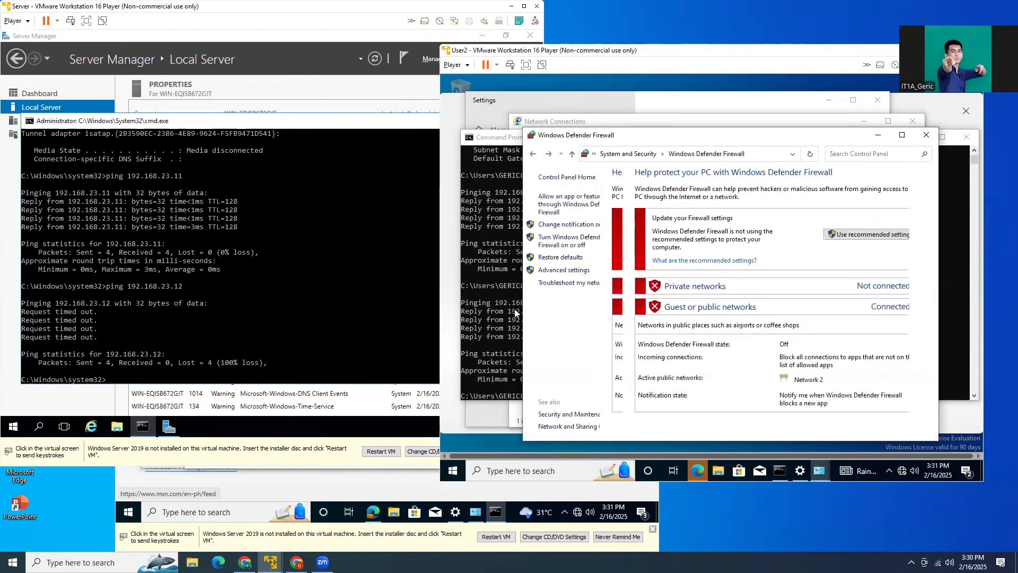
{"action": "left_click", "coordinate": [924, 138]}
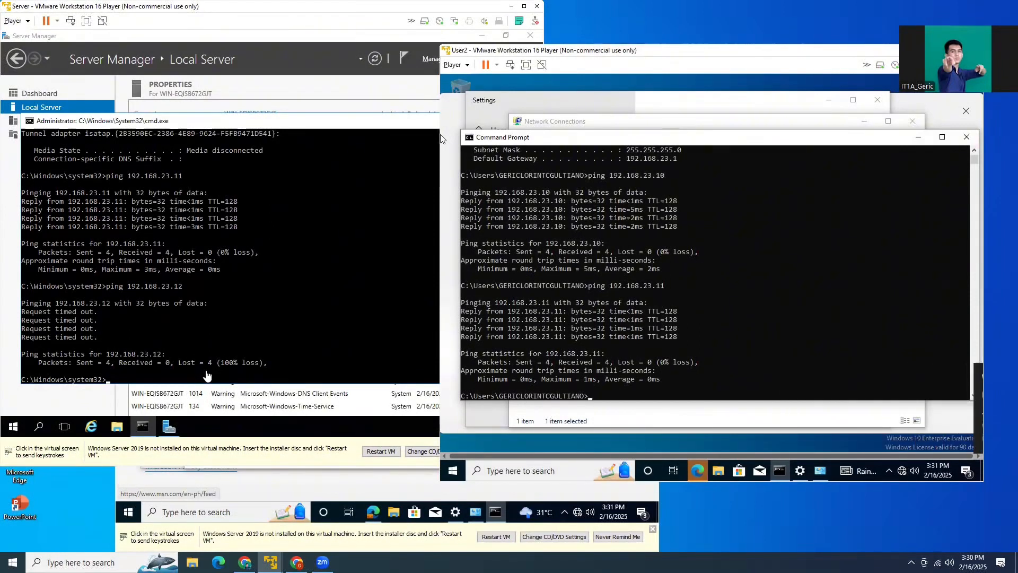
Step: Repeat the ping to User2 at 192.168.23.12 from the Server's command prompt
{"action": "left_click", "coordinate": [207, 375]}
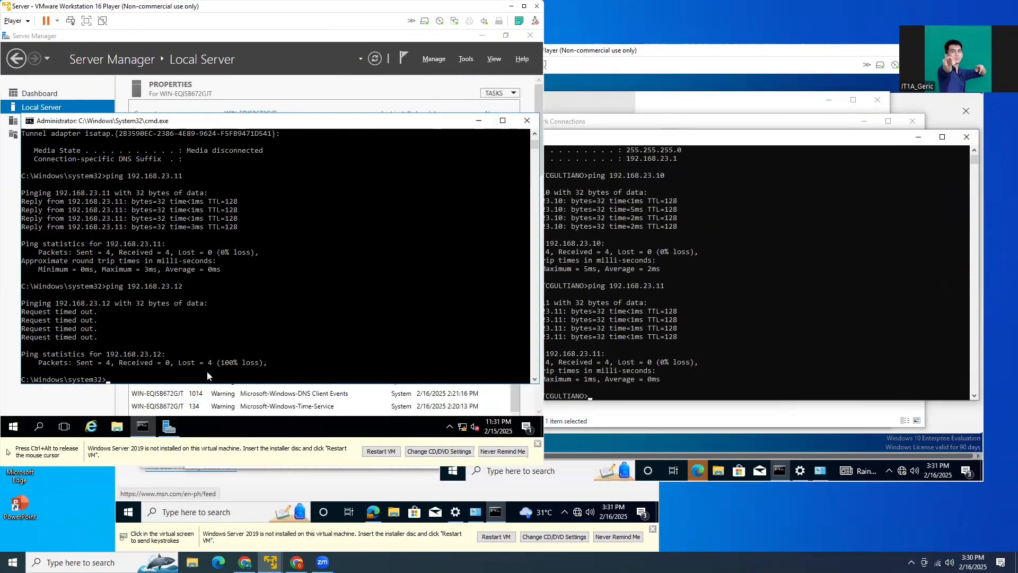
{"action": "key", "text": "Up"}
{"action": "key", "text": "Return"}
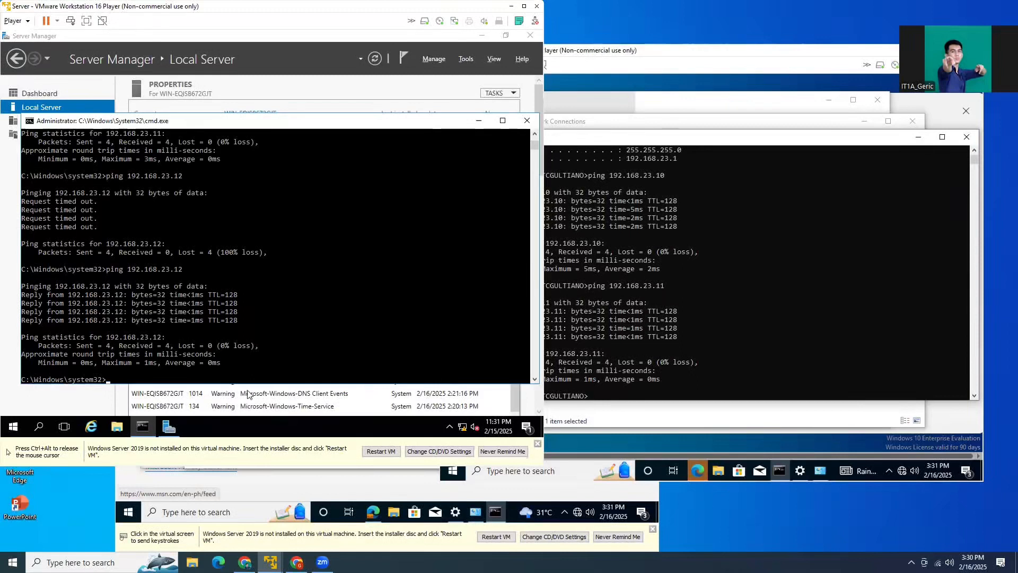
Step: Ping User1 at 192.168.23.11 from the Server's command prompt and release the mouse from the VM
{"action": "type", "text": "ping 192.168.23.11"}
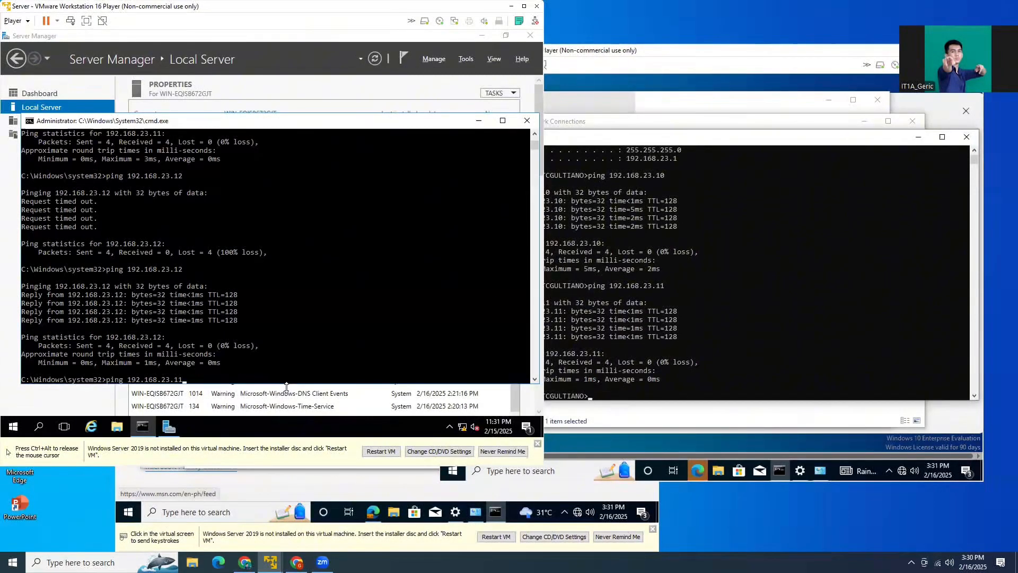
{"action": "type", "text": "\\"}
{"action": "key", "text": "ctrl+alt"}
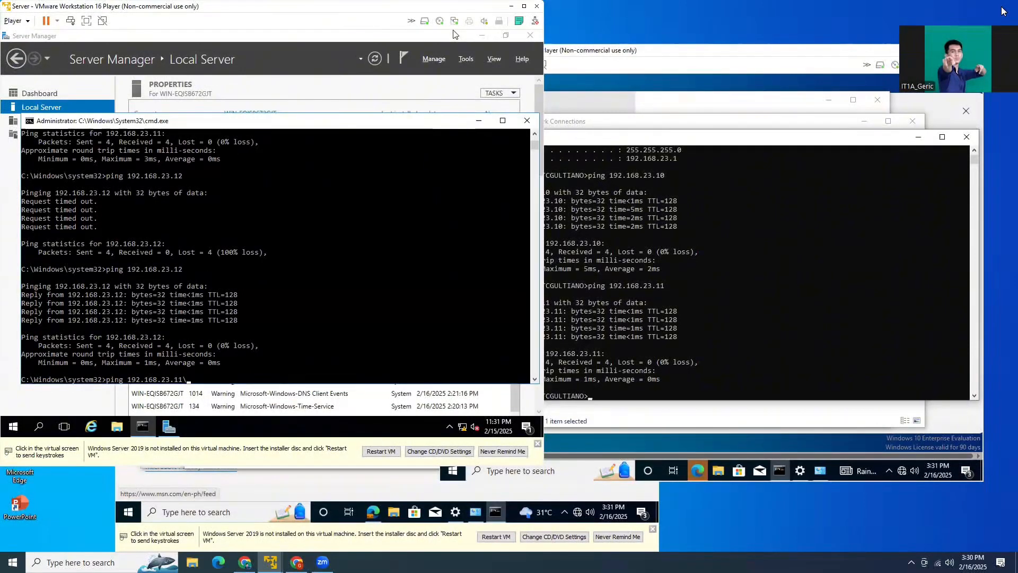
{"action": "left_click", "coordinate": [388, 319]}
{"action": "left_click", "coordinate": [387, 319]}
{"action": "key", "text": "BackSpace"}
{"action": "key", "text": "Return"}
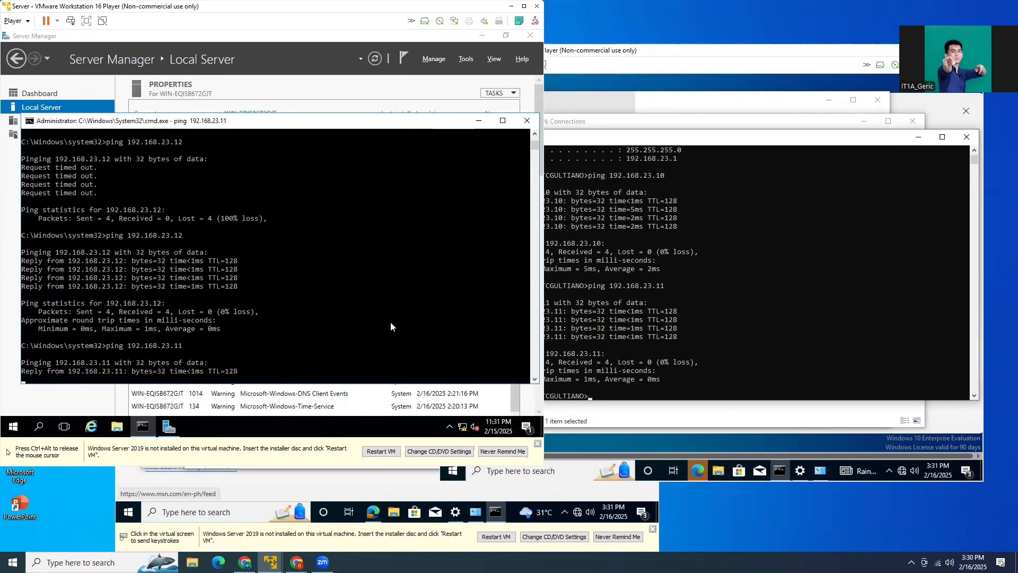
{"action": "key", "text": "ctrl+alt"}
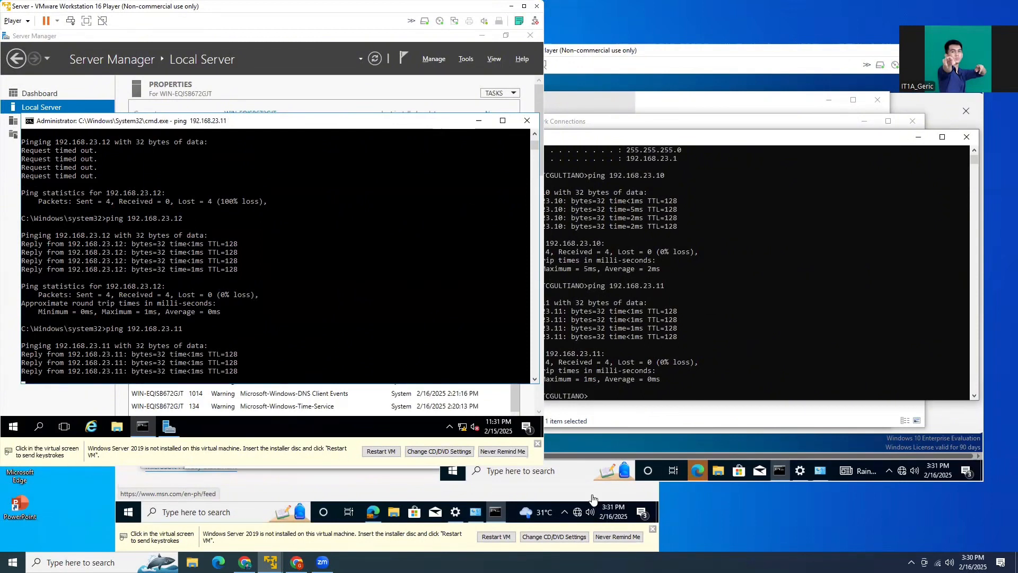
Step: Bring the User1 VM to the front, move its window lower and ping User2 at 192.168.23.12 from its command prompt
{"action": "left_click", "coordinate": [594, 497]}
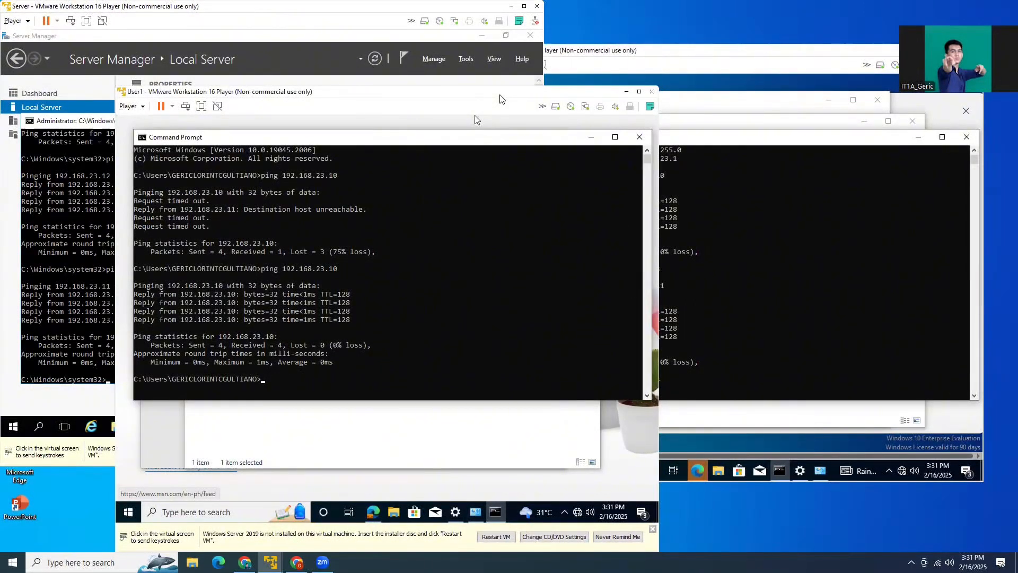
{"action": "left_click_drag", "start_coordinate": [500, 98], "coordinate": [580, 252]}
{"action": "key", "text": "Up"}
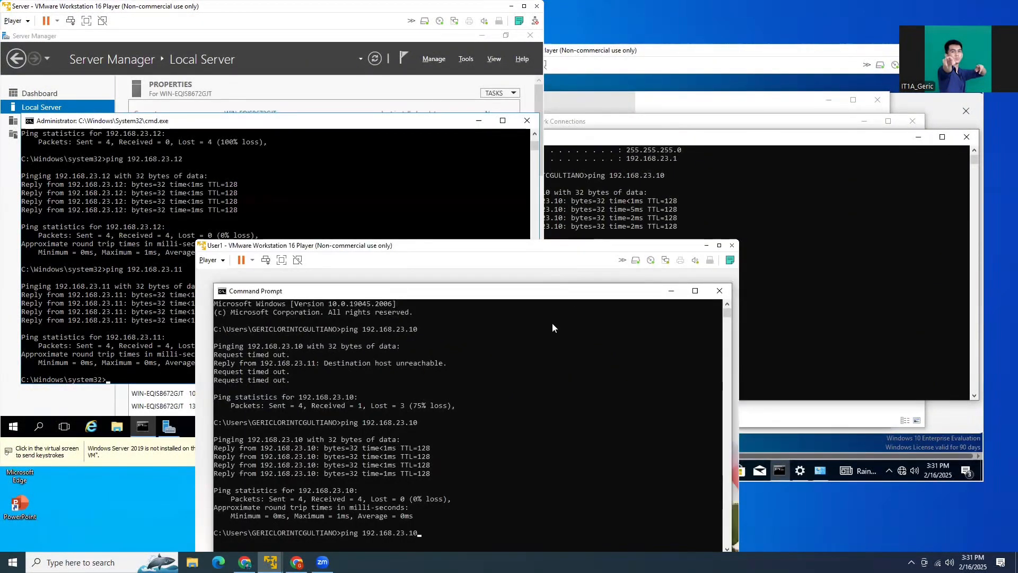
{"action": "key", "text": "BackSpace"}
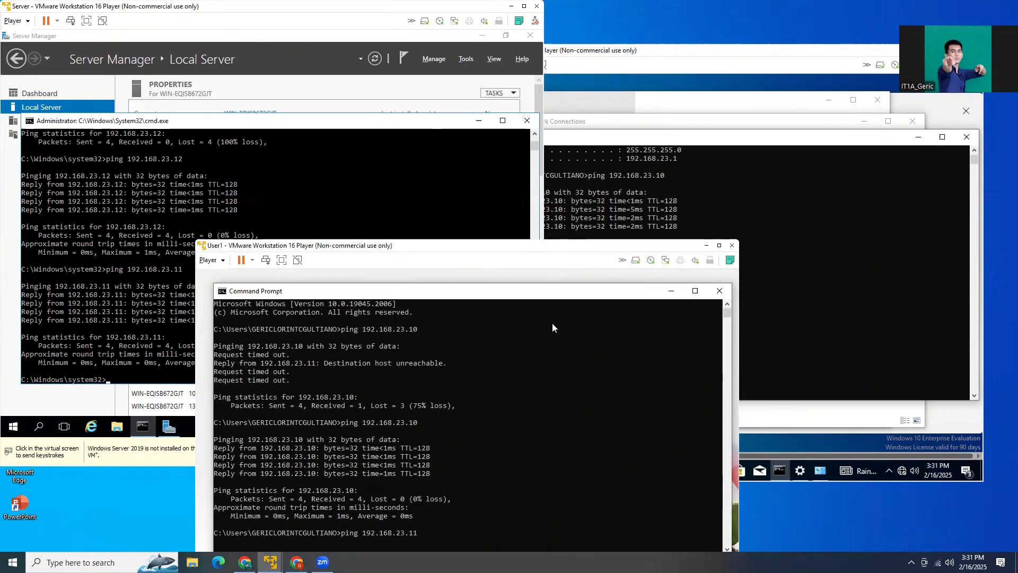
{"action": "key", "text": "BackSpace"}
{"action": "type", "text": "2"}
{"action": "key", "text": "Return"}
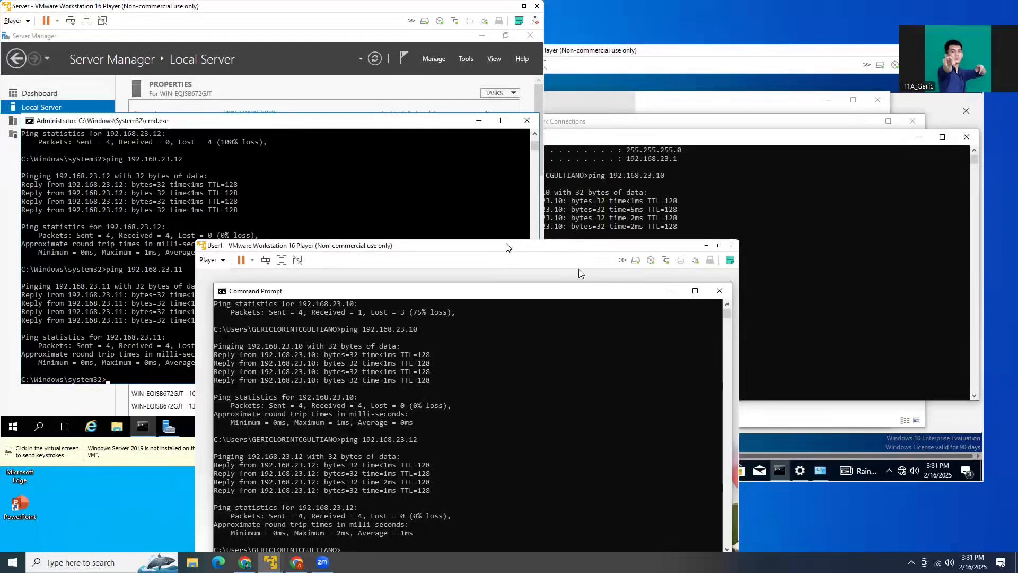
{"action": "left_click_drag", "start_coordinate": [506, 248], "coordinate": [508, 238]}
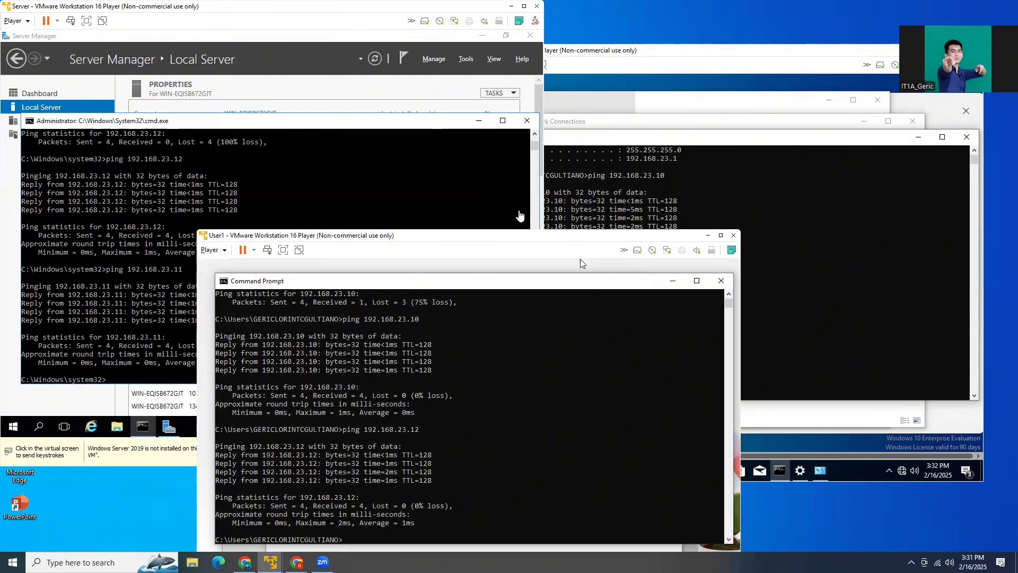
{"action": "left_click", "coordinate": [699, 52]}
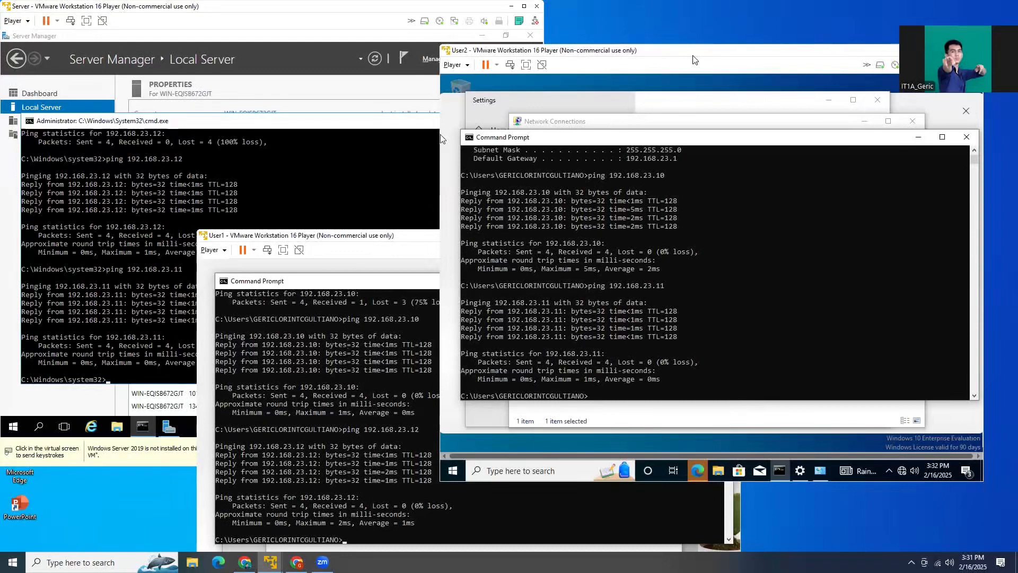
{"action": "left_click", "coordinate": [320, 115]}
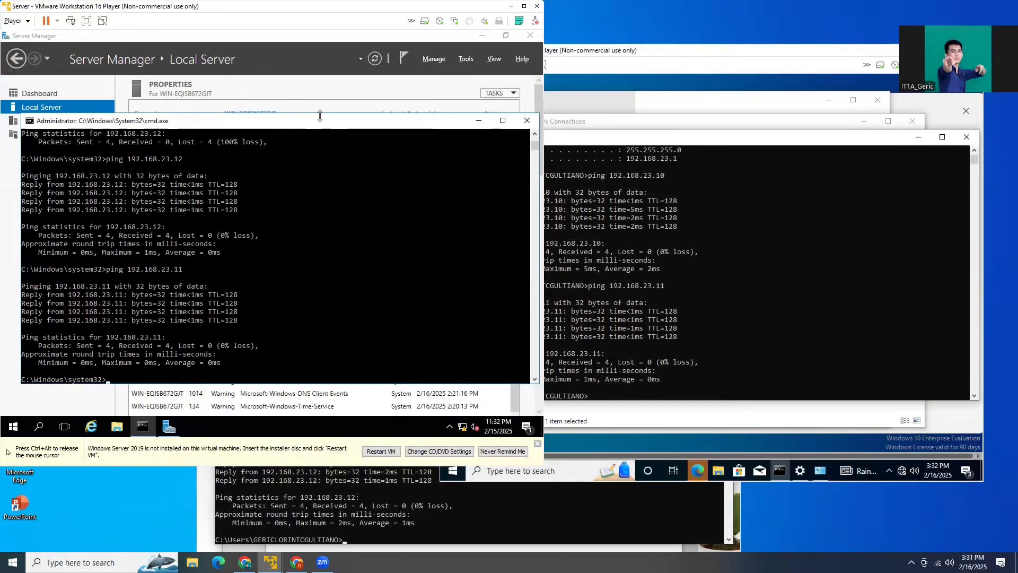
{"action": "key", "text": "ctrl+alt"}
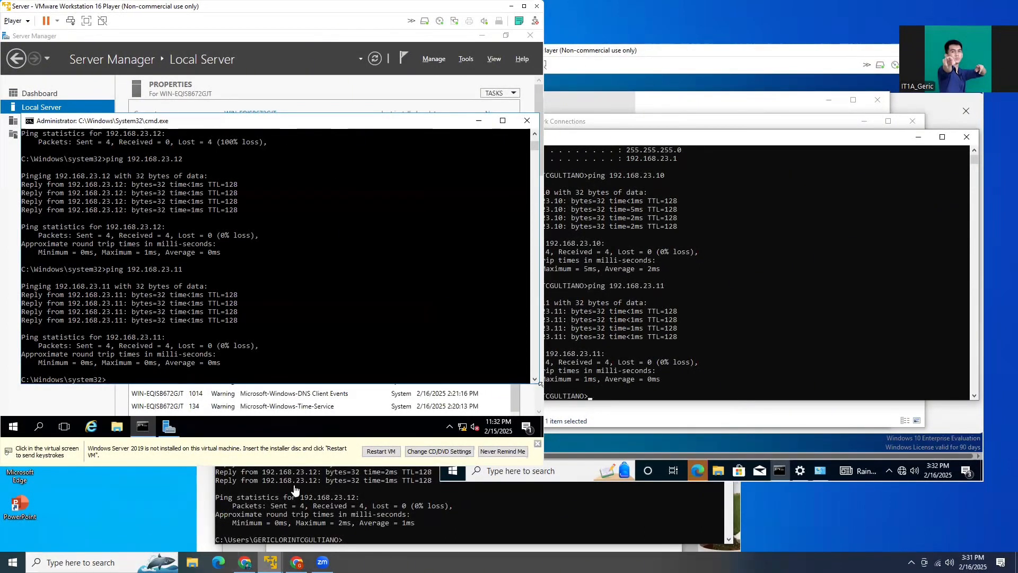
{"action": "left_click", "coordinate": [430, 159]}
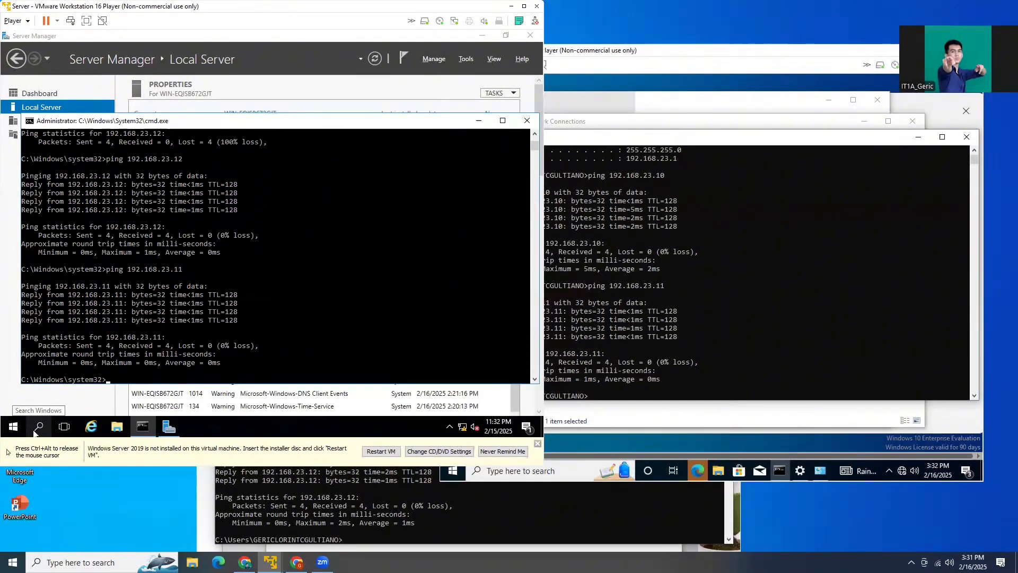
Step: Switch to the User2 VM, close its open network settings and open the System About page in a fresh Settings window
{"action": "left_click", "coordinate": [770, 61]}
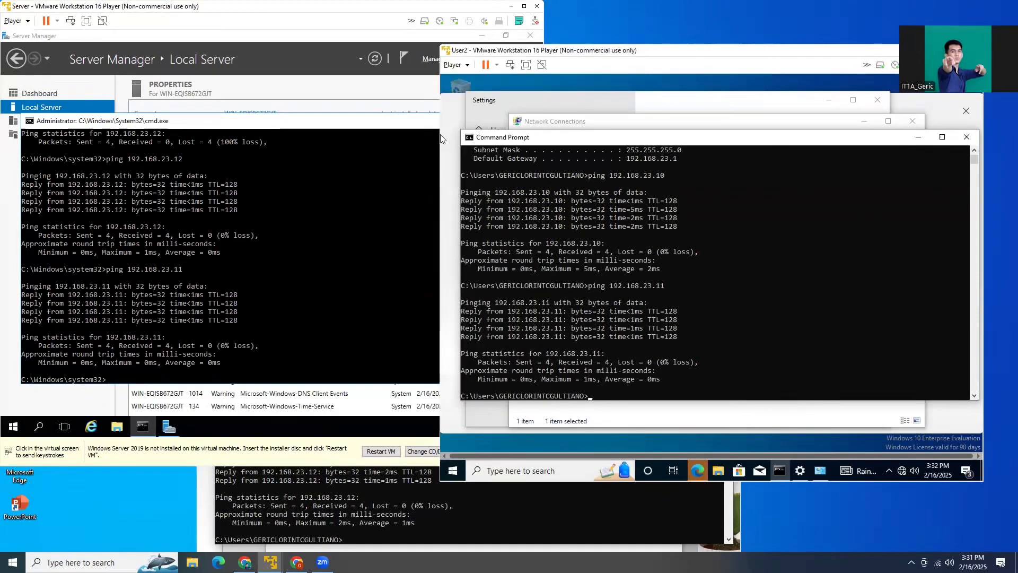
{"action": "left_click", "coordinate": [451, 472]}
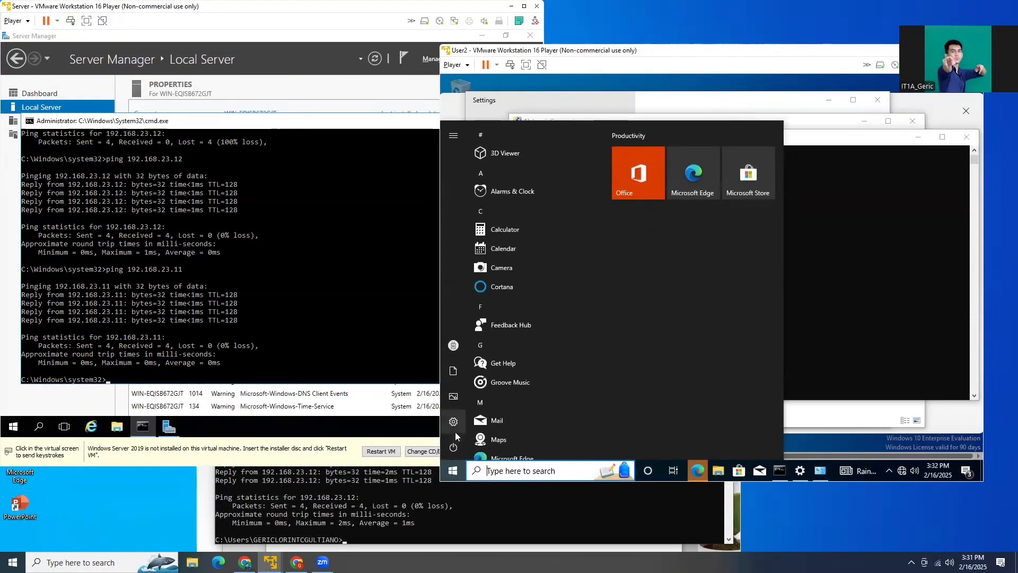
{"action": "left_click", "coordinate": [455, 428]}
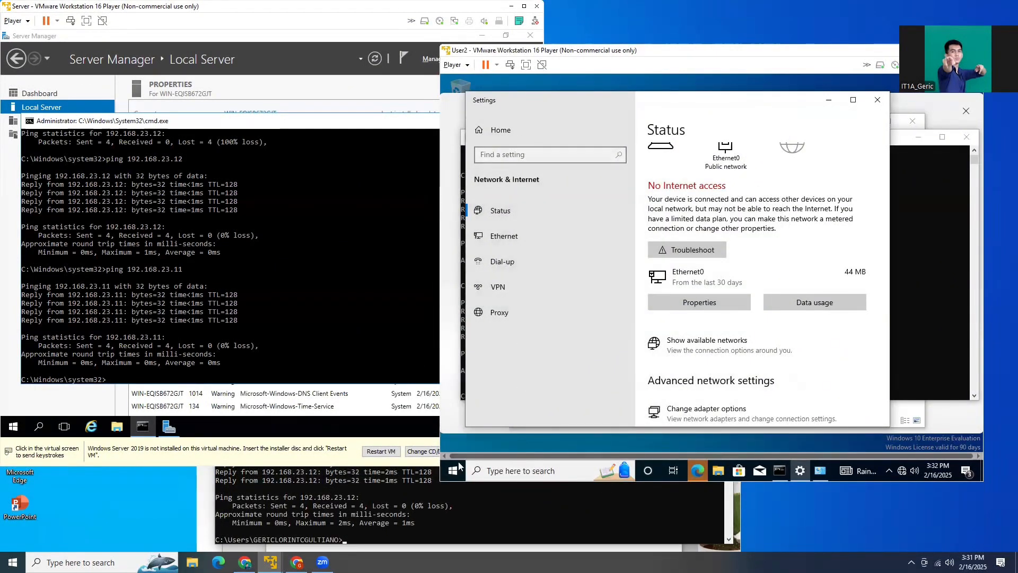
{"action": "left_click", "coordinate": [878, 99]}
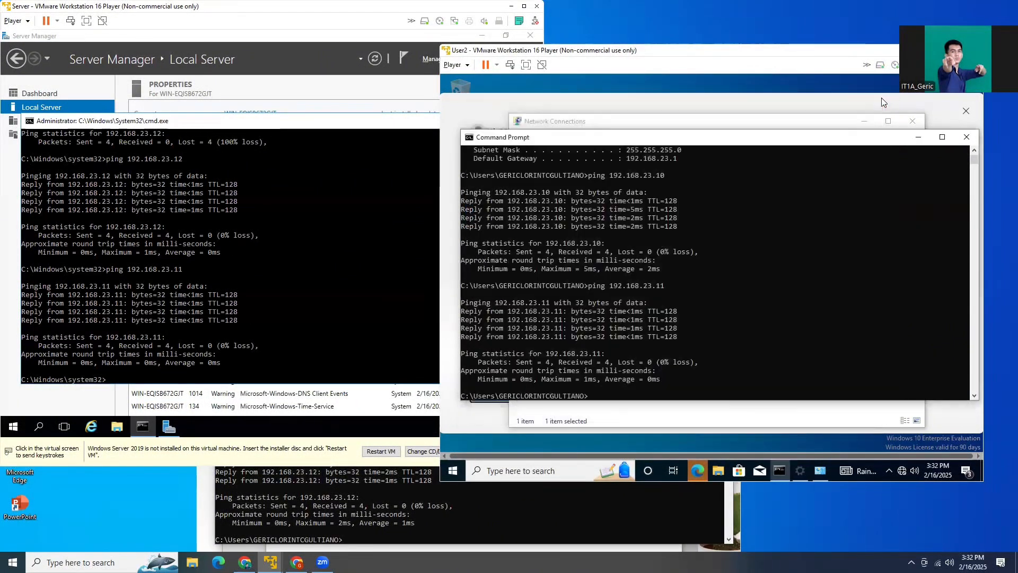
{"action": "left_click", "coordinate": [453, 471]}
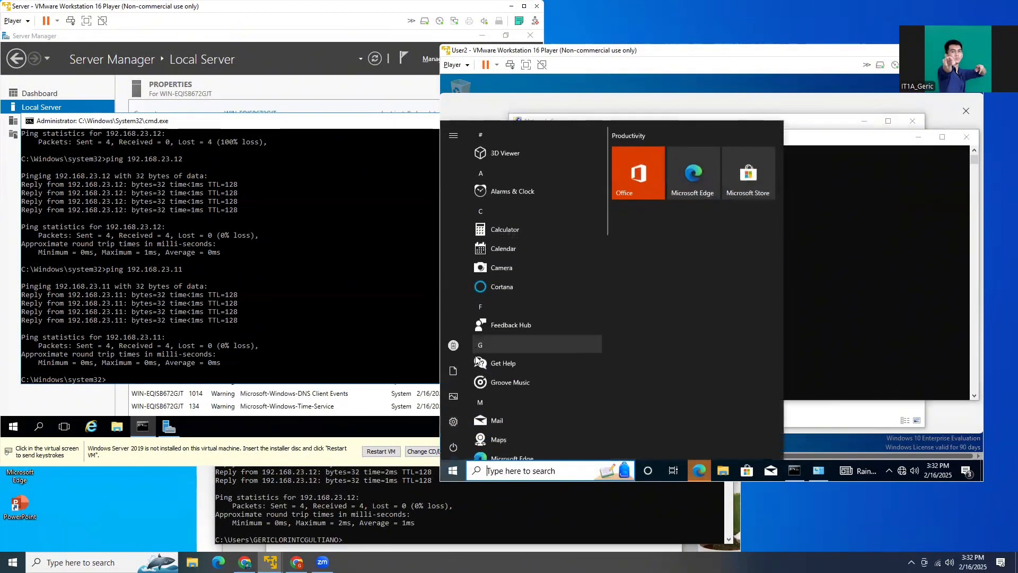
{"action": "left_click", "coordinate": [453, 423]}
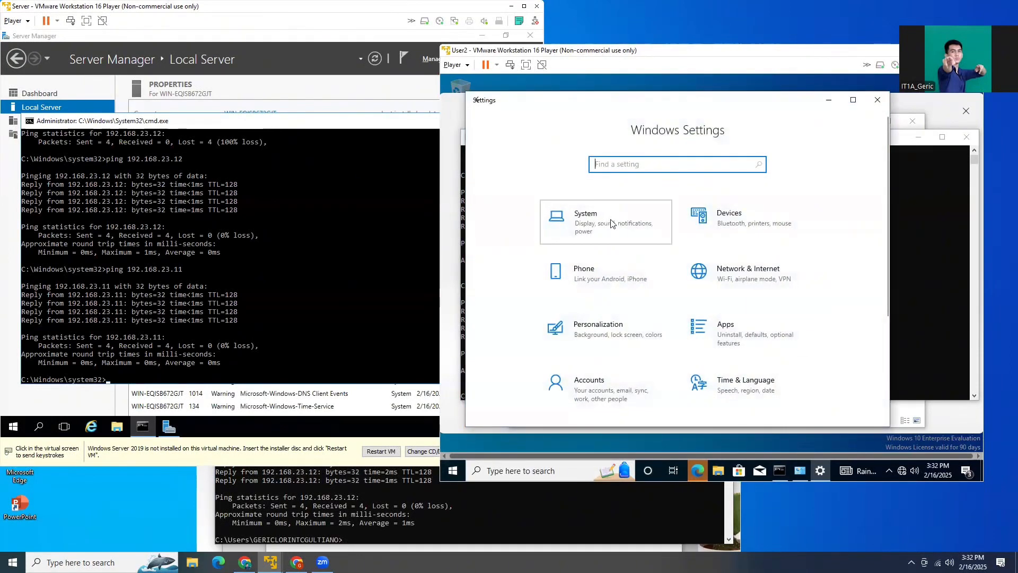
{"action": "left_click", "coordinate": [611, 223]}
{"action": "scroll", "coordinate": [517, 374], "scroll_direction": "down", "scroll_amount": 5}
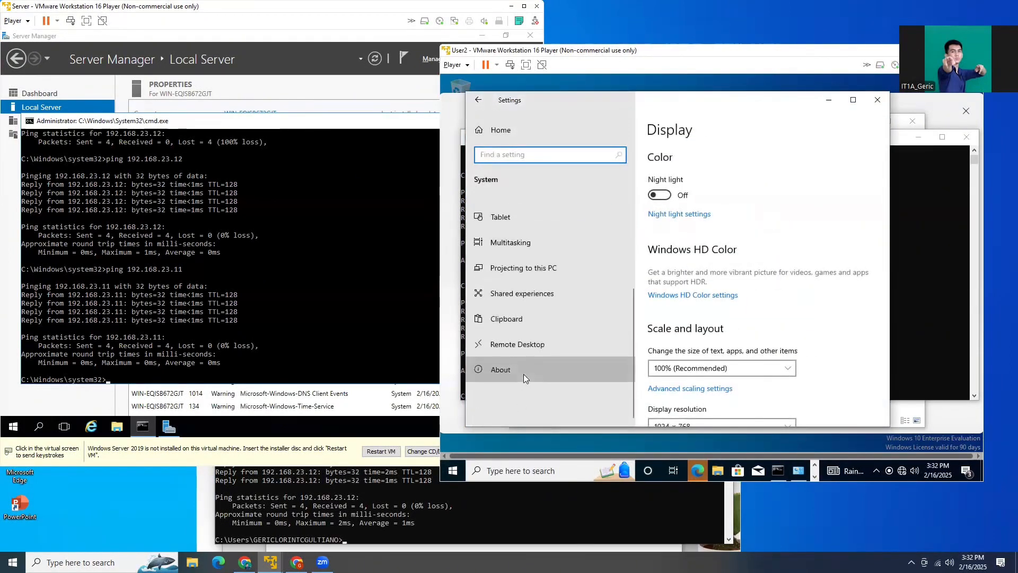
{"action": "left_click", "coordinate": [524, 371]}
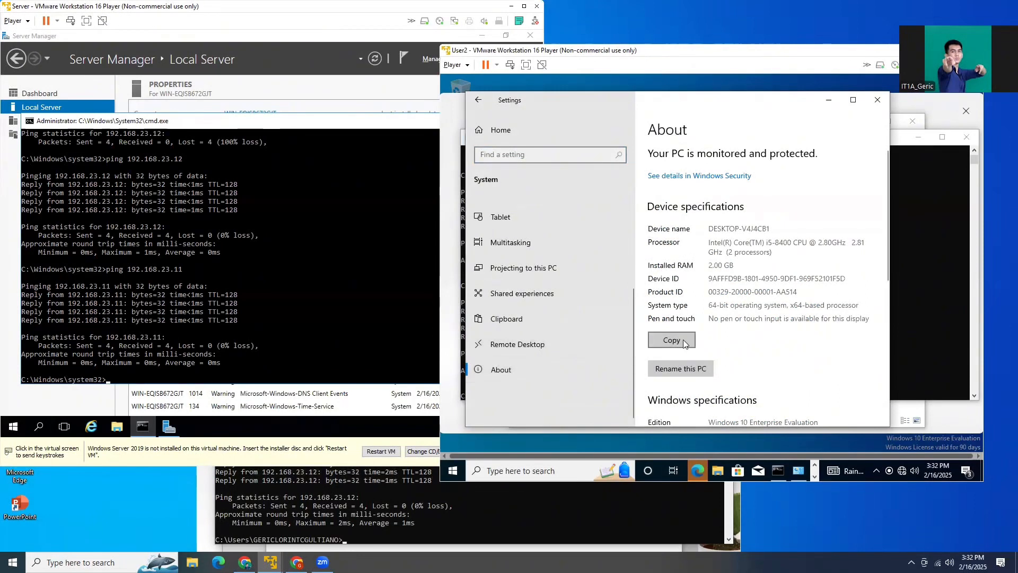
Step: Rename the User2 PC to CCSDC02 and postpone the restart
{"action": "left_click", "coordinate": [714, 375]}
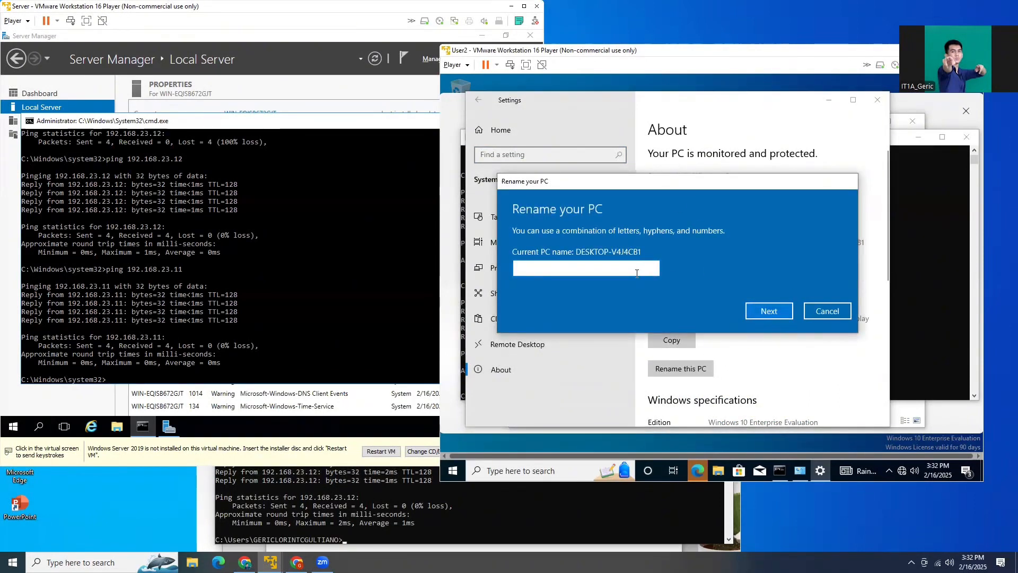
{"action": "type", "text": "CCS"}
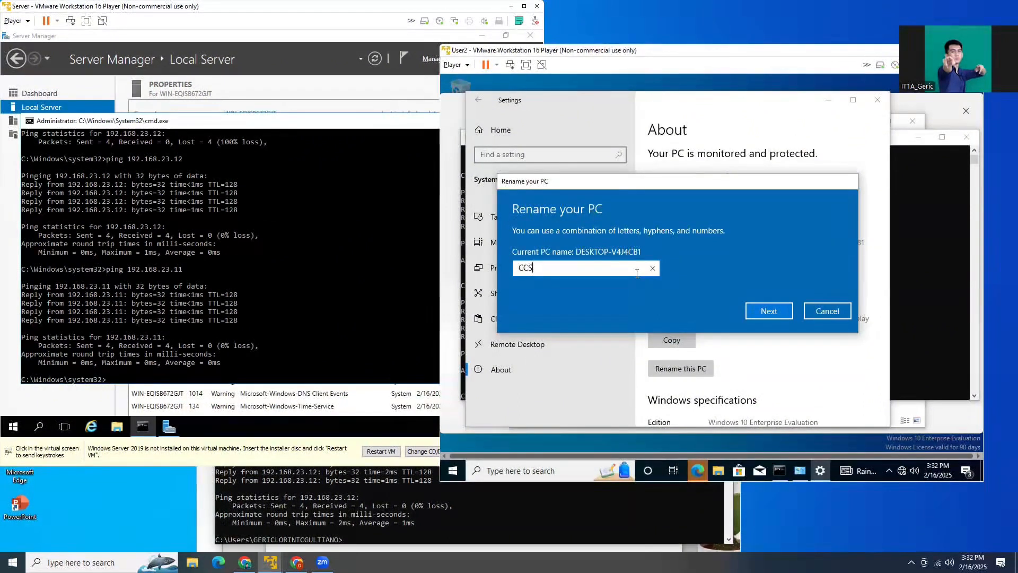
{"action": "type", "text": "DC02"}
{"action": "left_click", "coordinate": [768, 312]}
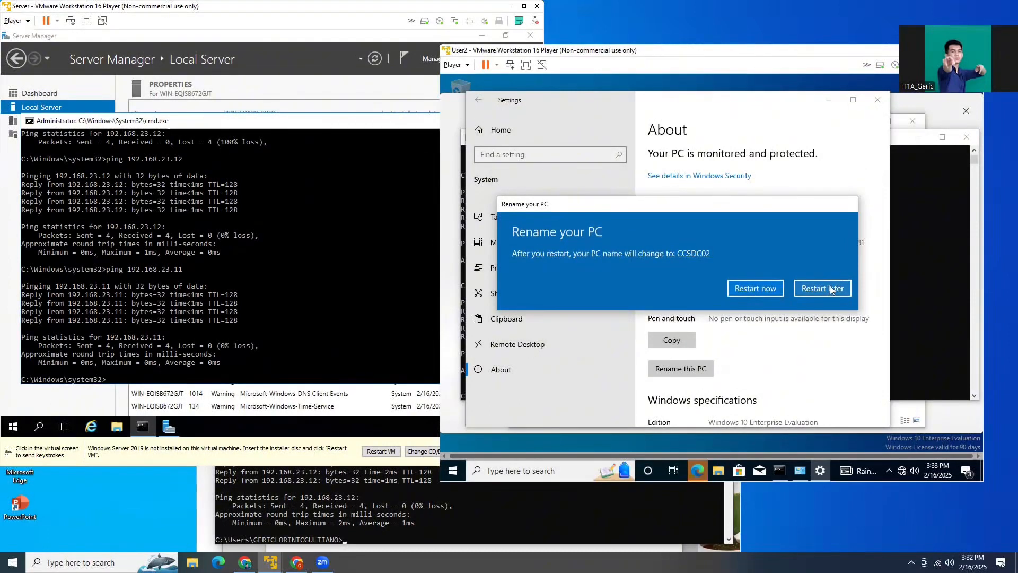
{"action": "left_click", "coordinate": [836, 288]}
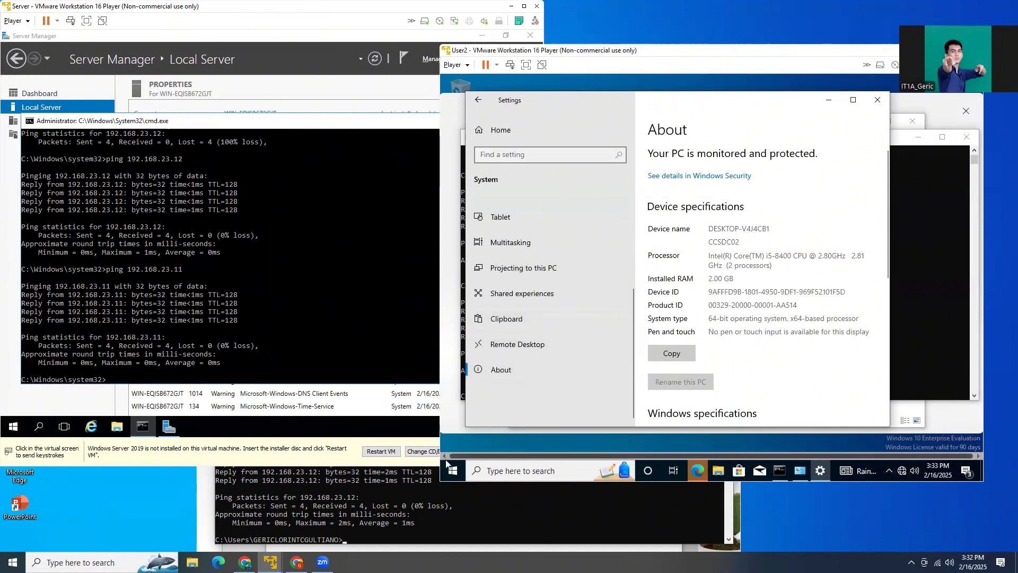
Step: Switch to the User1 VM, move its window up and close its Command Prompt, network connections and Settings windows
{"action": "left_click", "coordinate": [444, 530]}
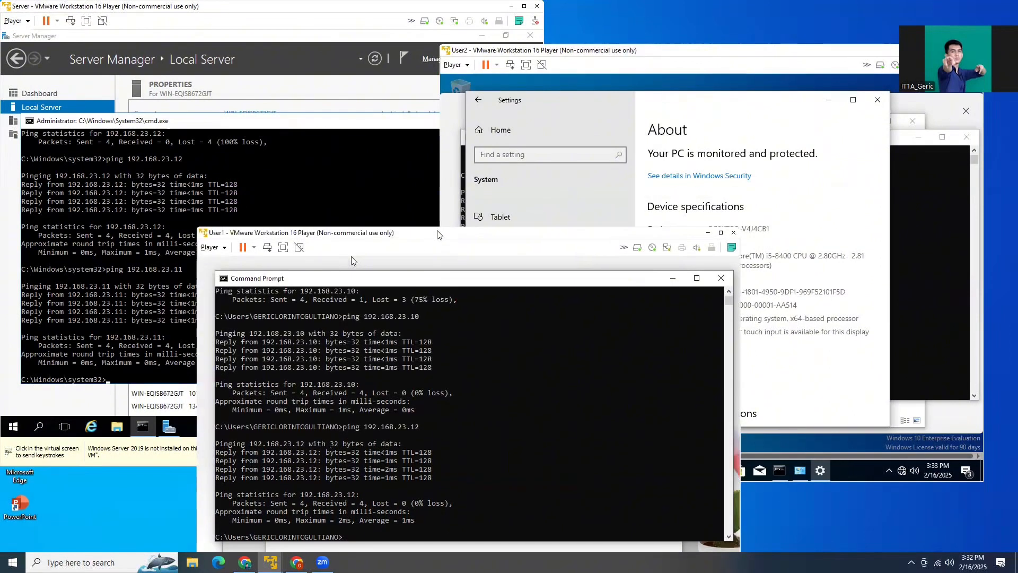
{"action": "left_click_drag", "start_coordinate": [435, 240], "coordinate": [465, 126]}
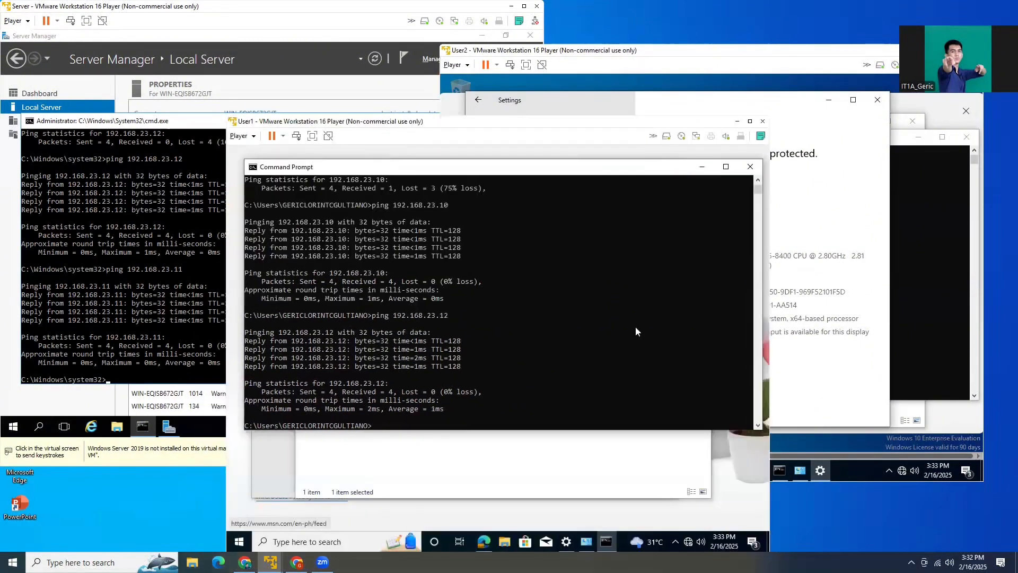
{"action": "left_click", "coordinate": [750, 168]}
{"action": "left_click", "coordinate": [672, 172]}
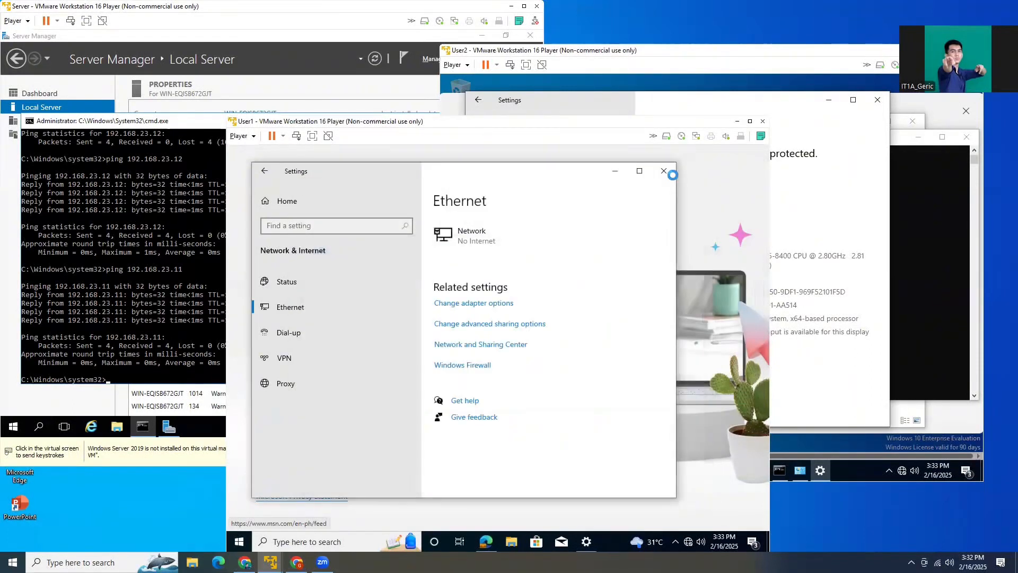
{"action": "left_click", "coordinate": [263, 170]}
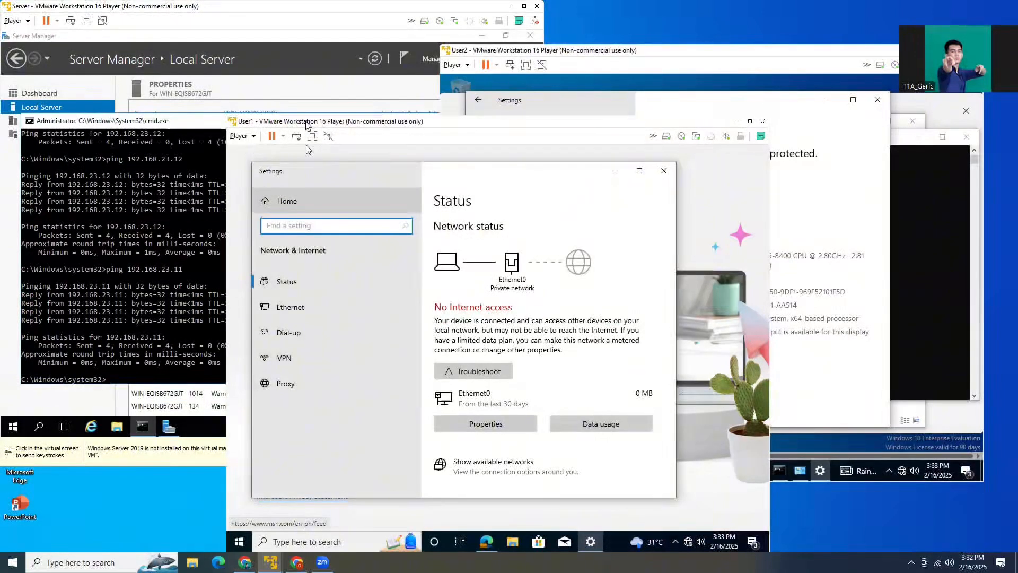
{"action": "left_click", "coordinate": [664, 170]}
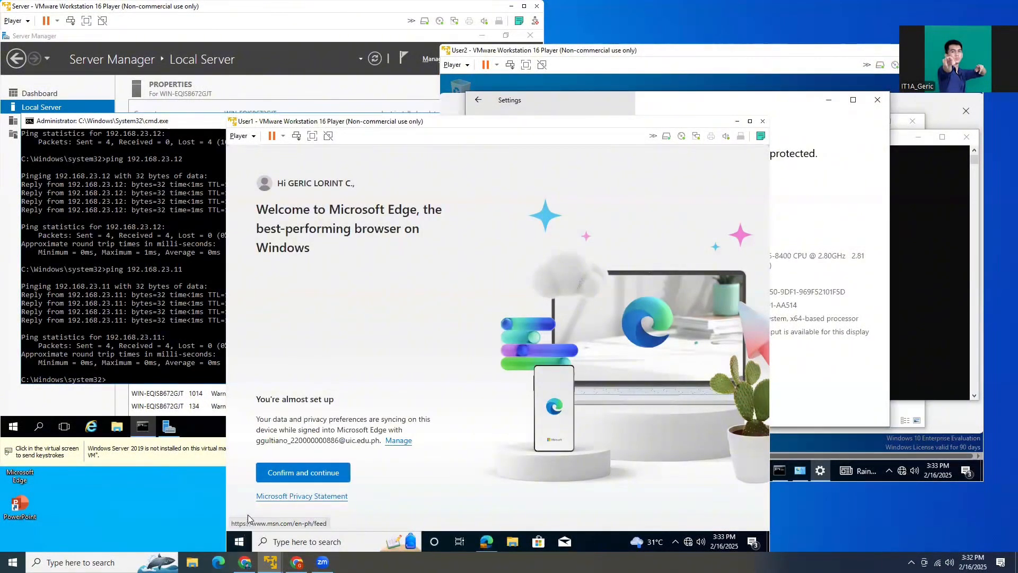
Step: Open Settings on User1 and go to the System About page
{"action": "left_click", "coordinate": [238, 541]}
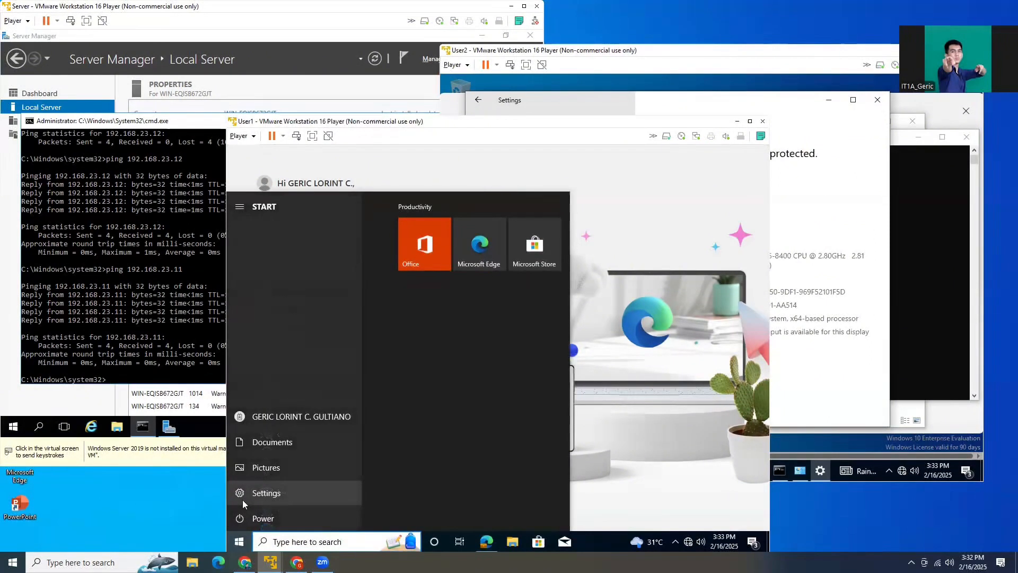
{"action": "left_click", "coordinate": [244, 493]}
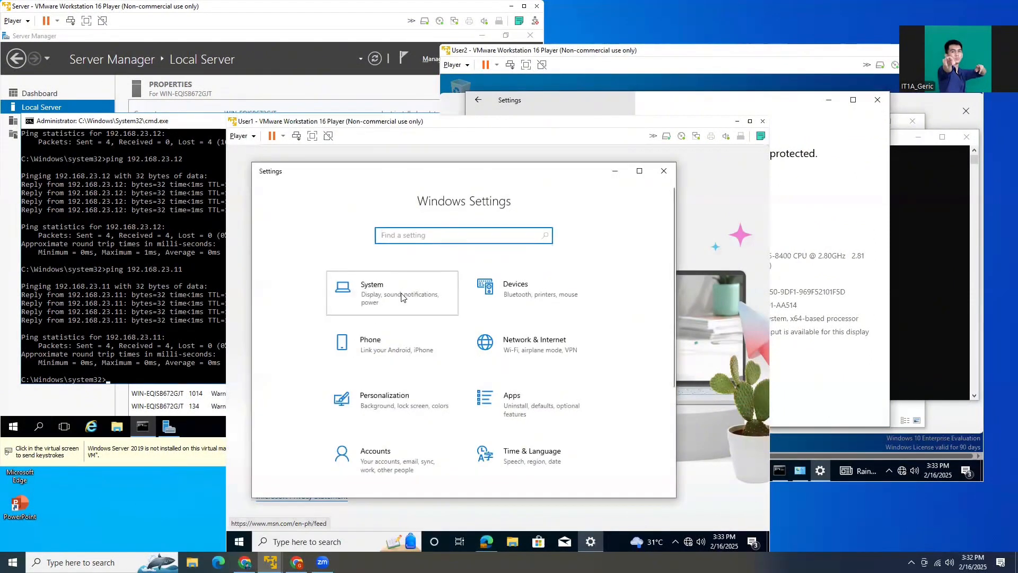
{"action": "left_click", "coordinate": [401, 297]}
{"action": "scroll", "coordinate": [302, 451], "scroll_direction": "down", "scroll_amount": 2}
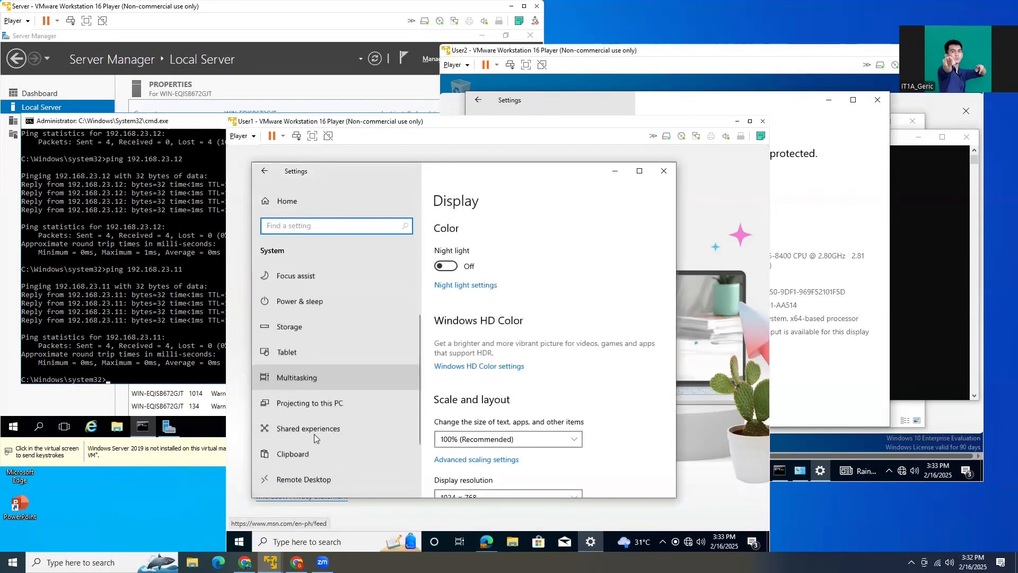
{"action": "scroll", "coordinate": [314, 433], "scroll_direction": "down", "scroll_amount": 2}
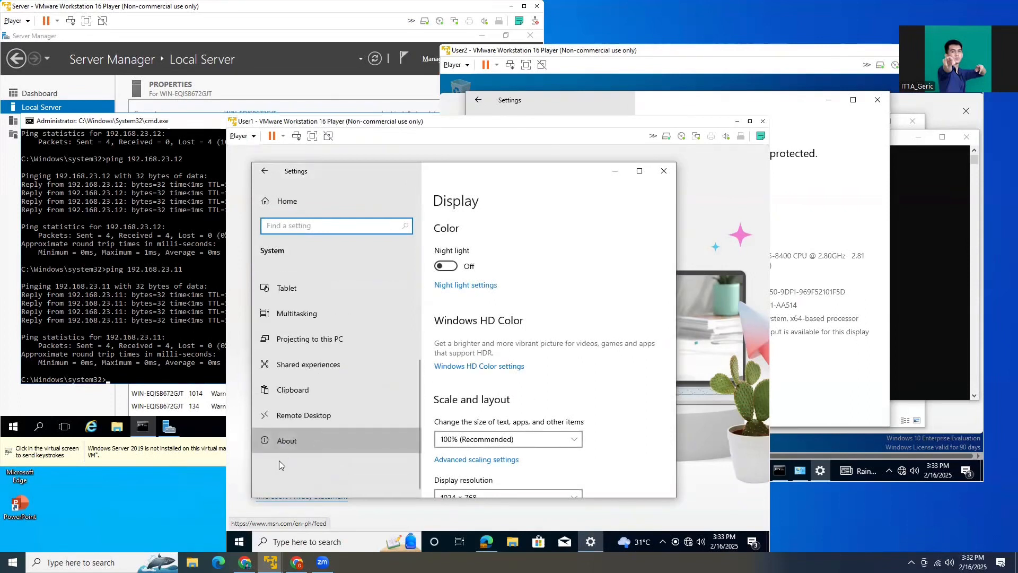
{"action": "left_click", "coordinate": [280, 445]}
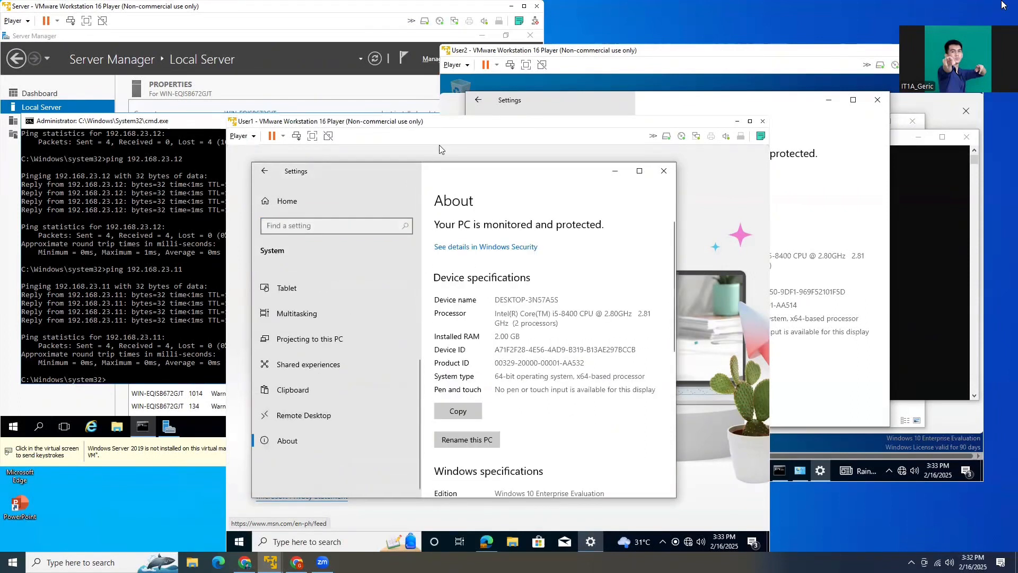
Step: Rename the User1 PC to CCSDC01 and postpone the restart
{"action": "left_click", "coordinate": [465, 445]}
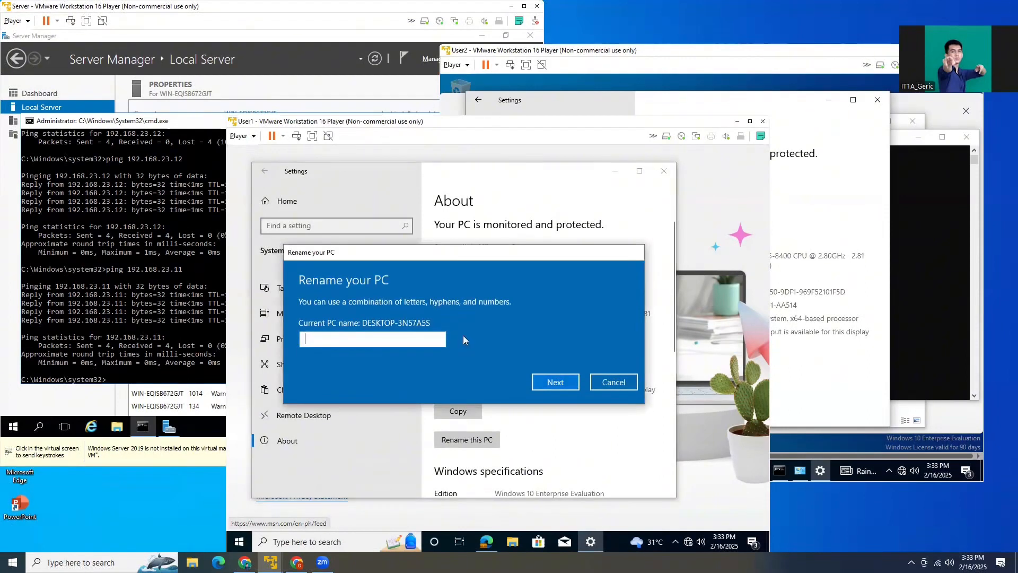
{"action": "type", "text": "CCSD"}
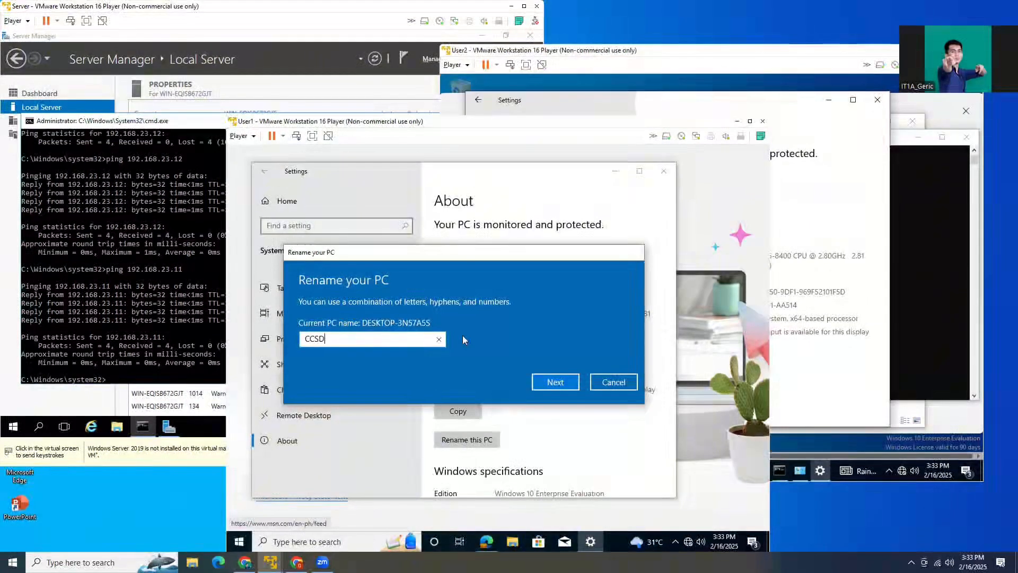
{"action": "type", "text": "C01"}
{"action": "left_click", "coordinate": [556, 381]}
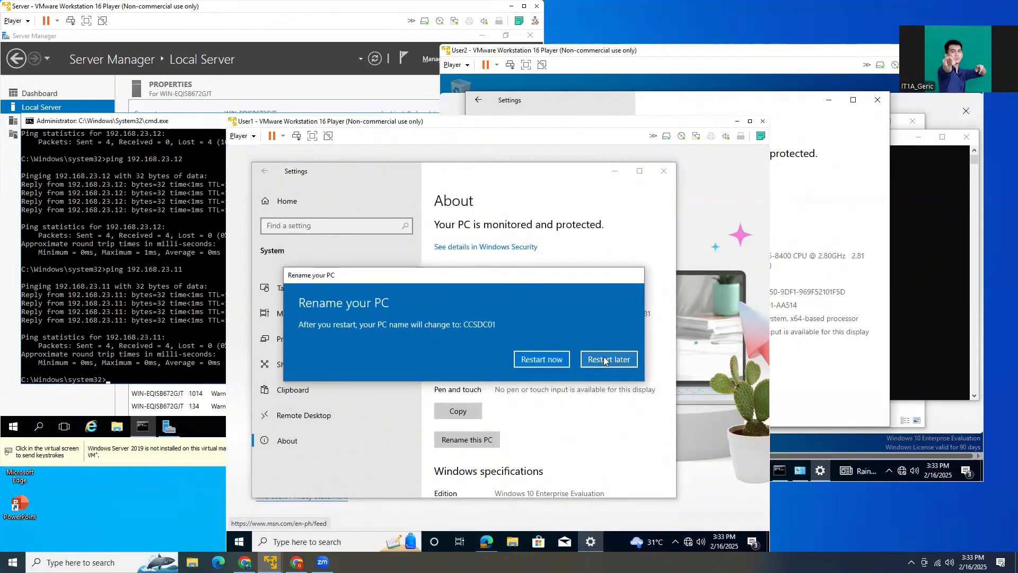
{"action": "left_click", "coordinate": [607, 360]}
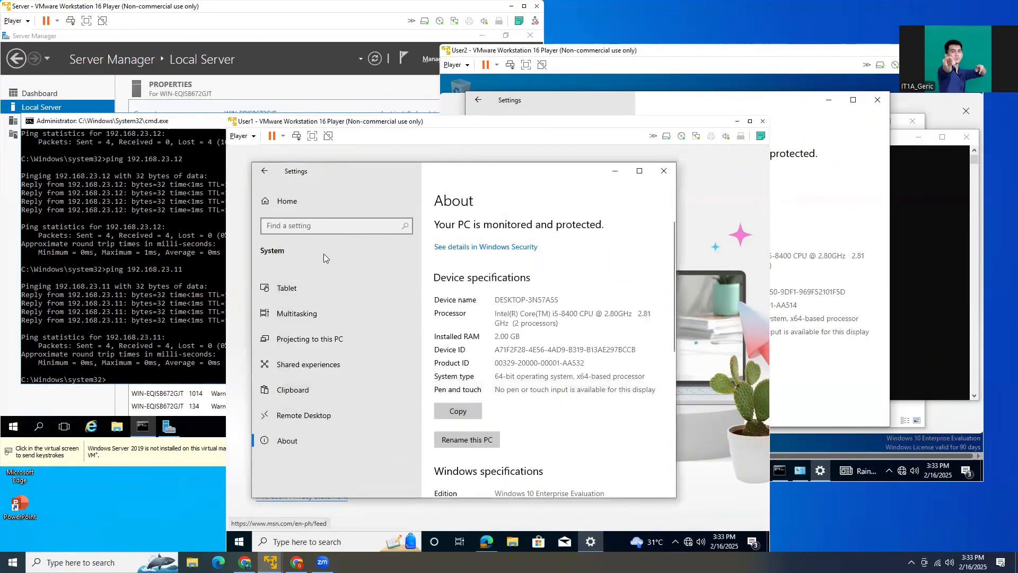
Step: Bring the Server VM forward, check the required computer names in the exam PDF in Chrome, and return to the Server VM
{"action": "left_click", "coordinate": [227, 260]}
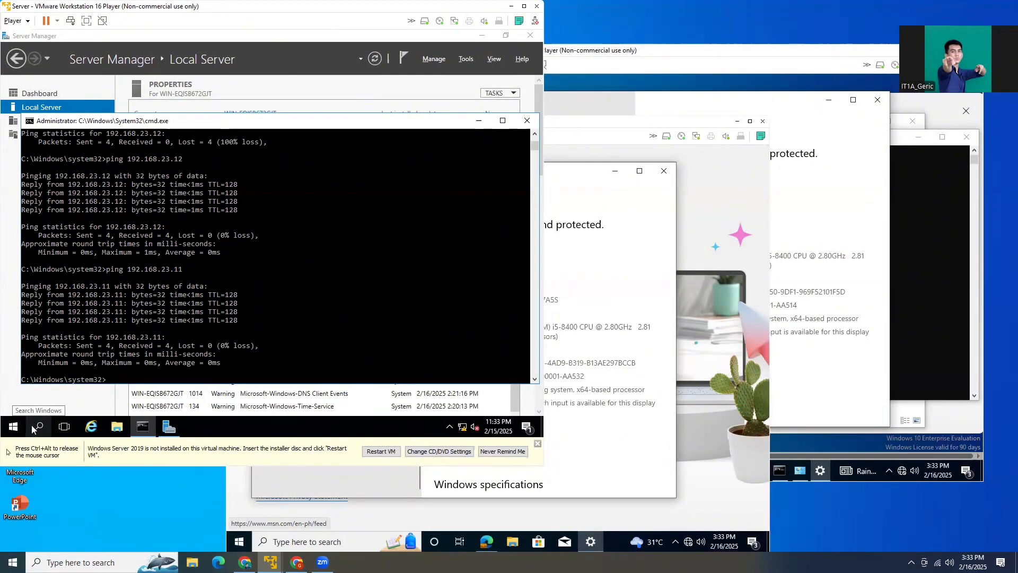
{"action": "key", "text": "ctrl+alt"}
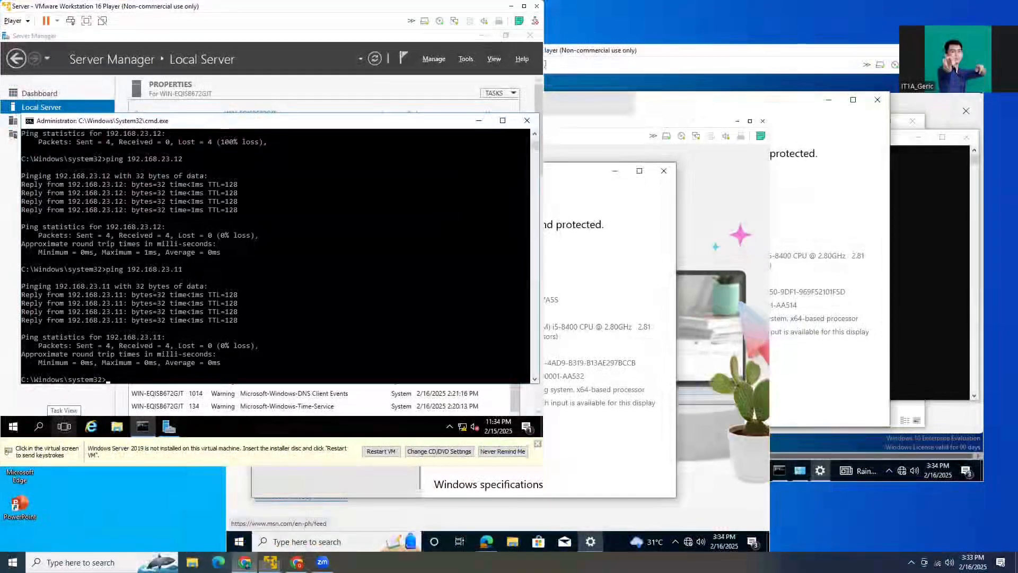
{"action": "left_click", "coordinate": [245, 563]}
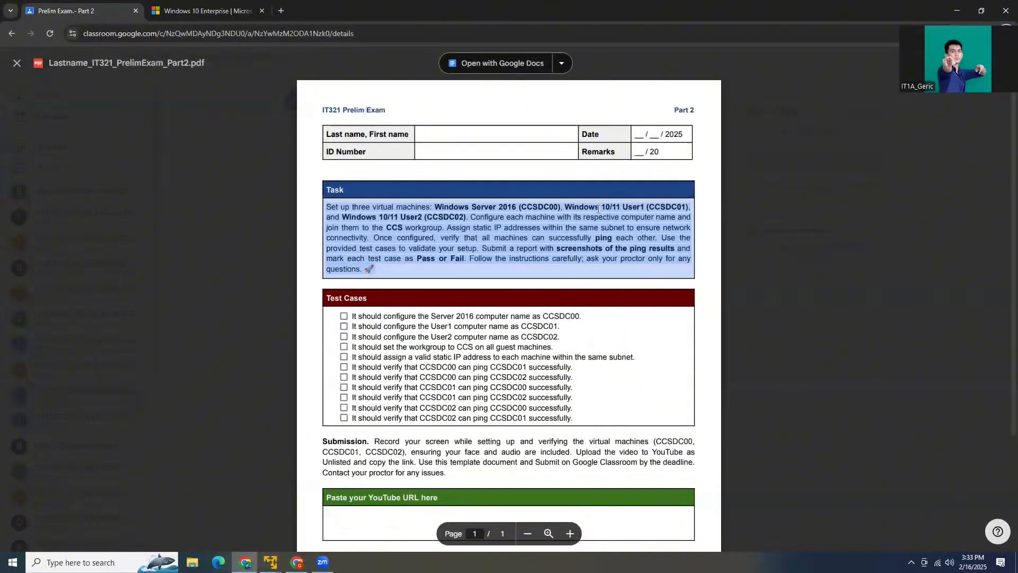
{"action": "key", "text": "alt+Tab"}
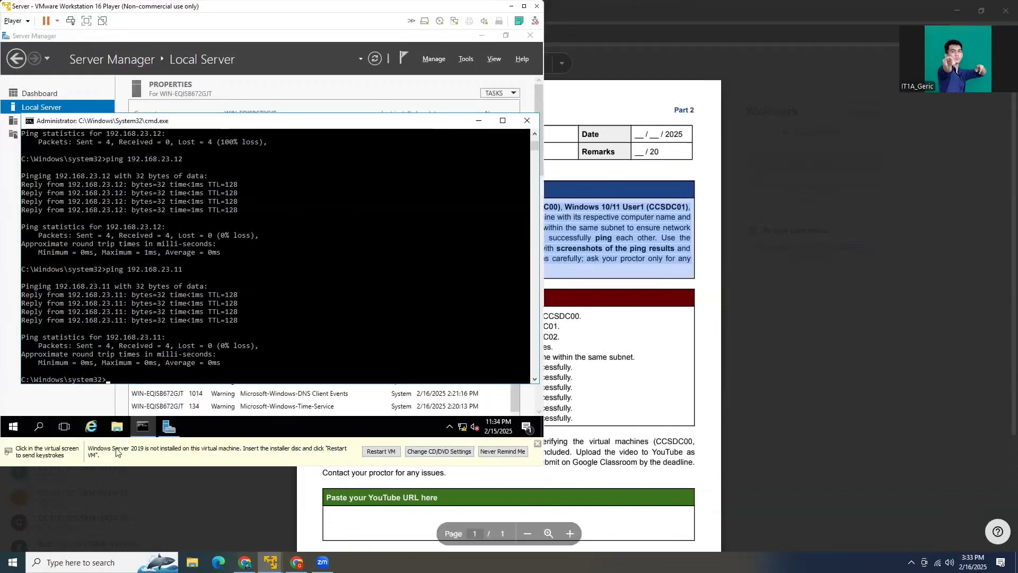
Step: Open Settings on the Server VM and go to the System About page
{"action": "left_click", "coordinate": [13, 427]}
{"action": "left_click", "coordinate": [14, 378]}
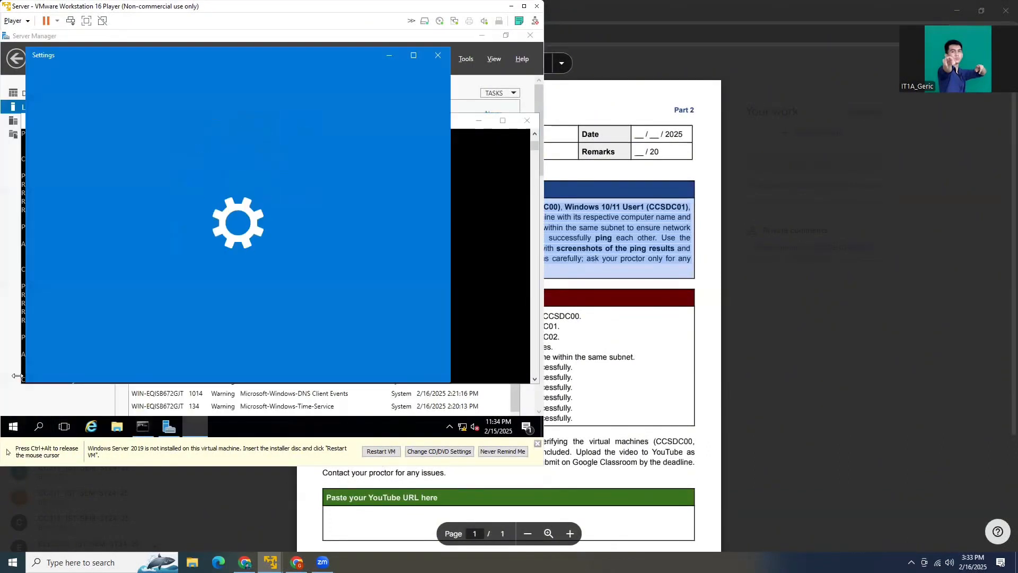
{"action": "left_click", "coordinate": [104, 212]}
{"action": "left_click", "coordinate": [104, 209]}
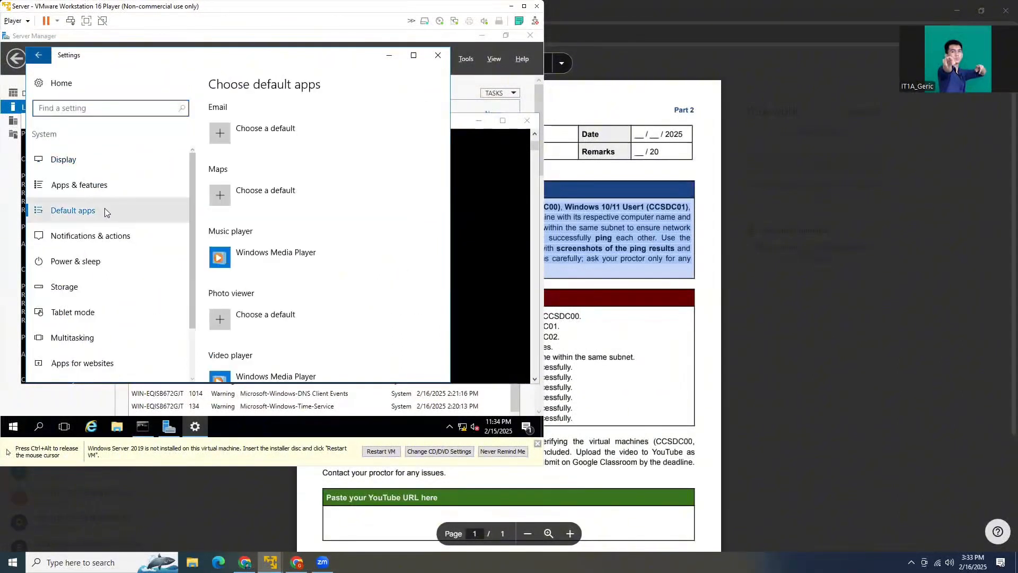
{"action": "scroll", "coordinate": [92, 350], "scroll_direction": "down", "scroll_amount": 1}
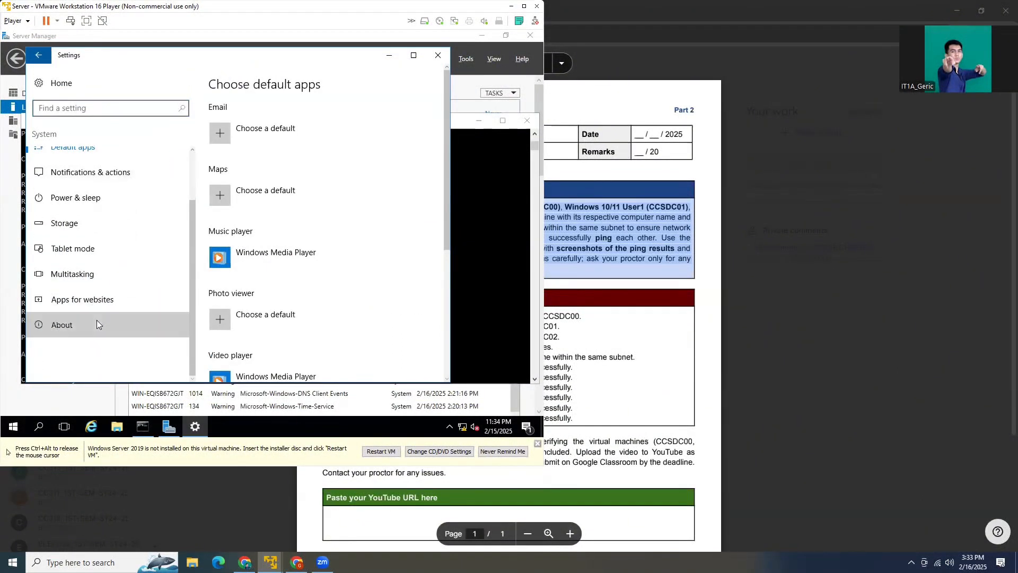
{"action": "left_click", "coordinate": [95, 324]}
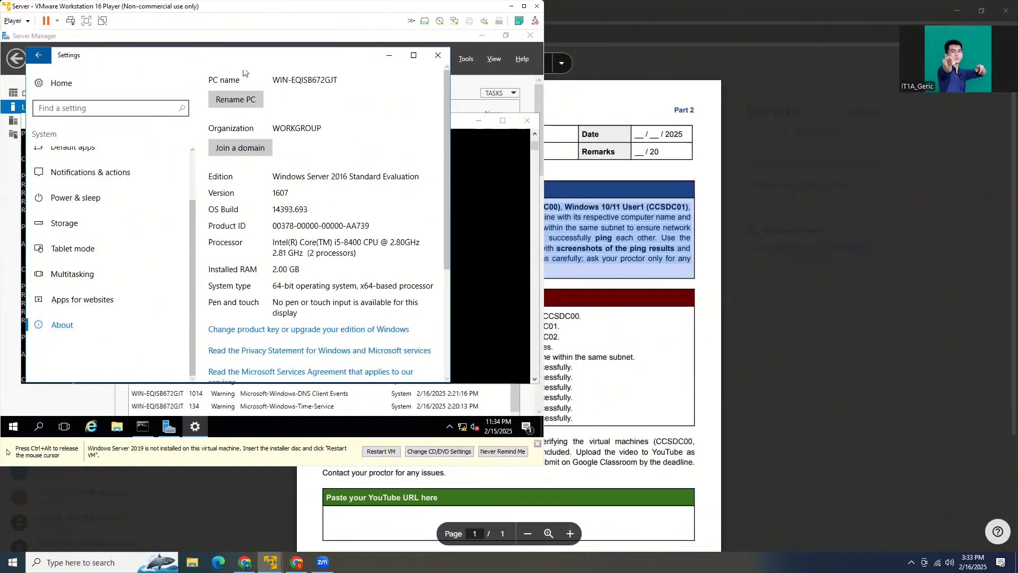
Step: Rename the Server PC to CCSDC00 and postpone the restart
{"action": "left_click", "coordinate": [239, 101]}
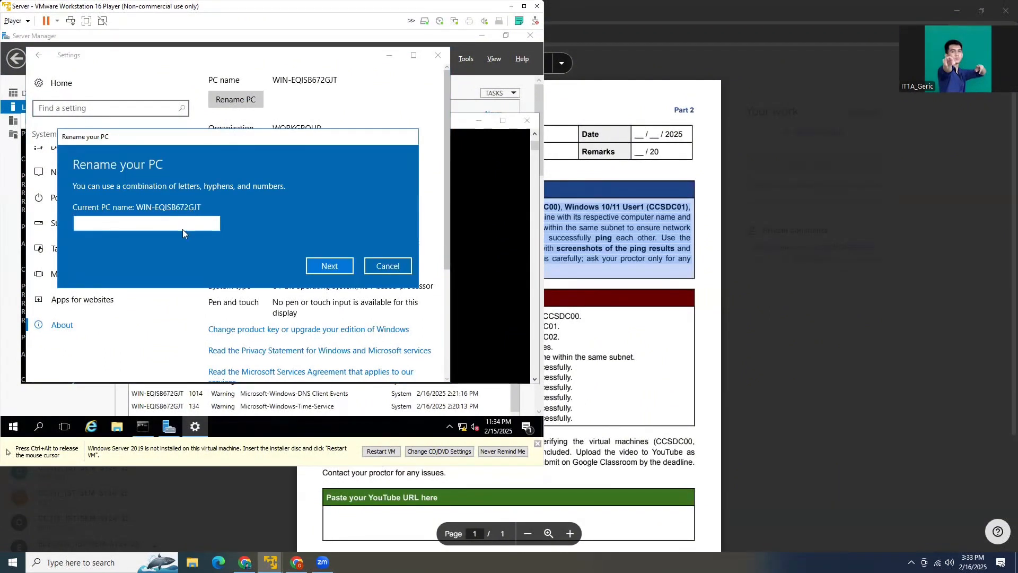
{"action": "type", "text": "CCSDC"}
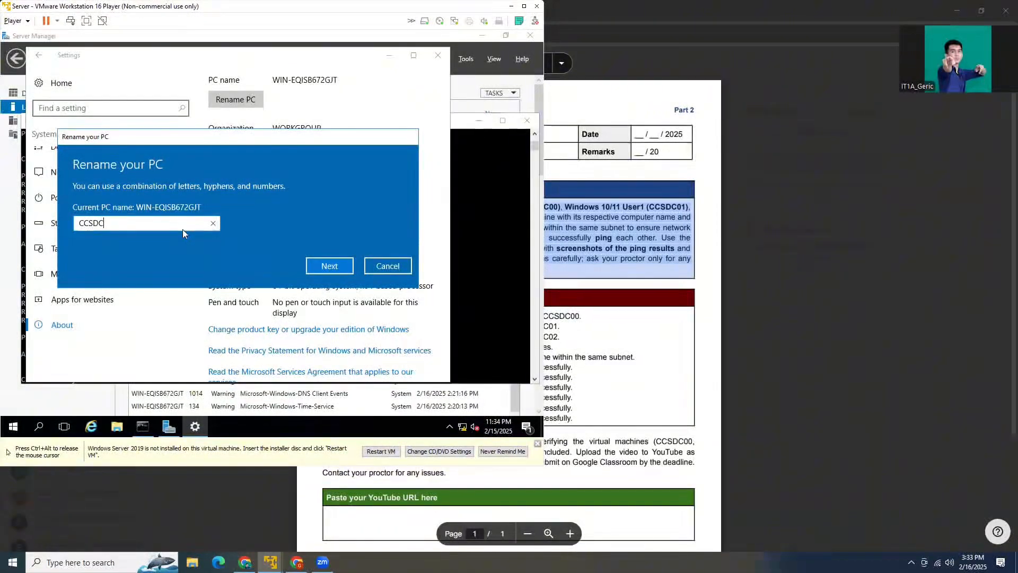
{"action": "type", "text": "))"}
{"action": "key", "text": "BackSpace"}
{"action": "key", "text": "BackSpace"}
{"action": "type", "text": "00"}
{"action": "left_click", "coordinate": [329, 266]}
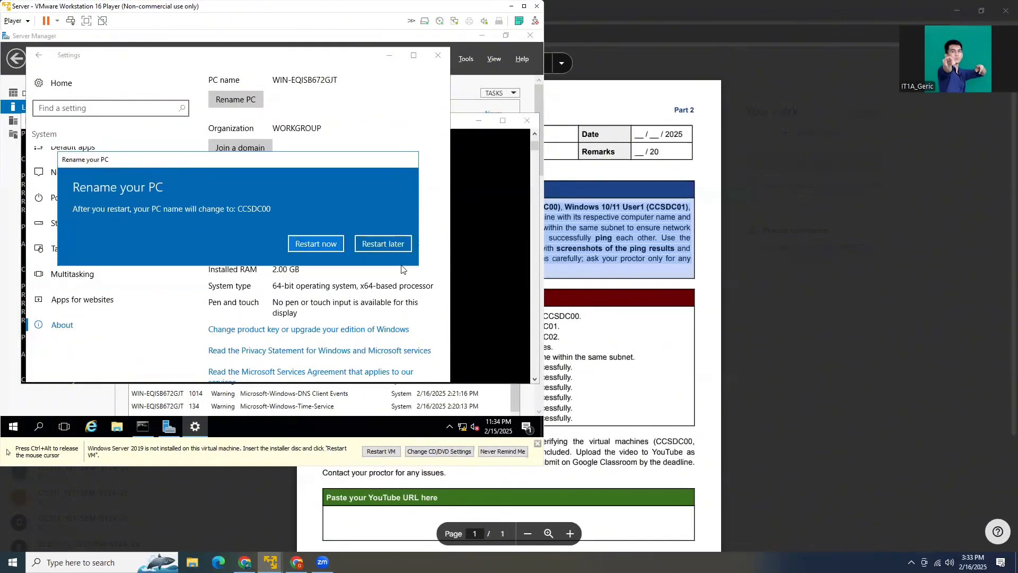
{"action": "left_click", "coordinate": [357, 241]}
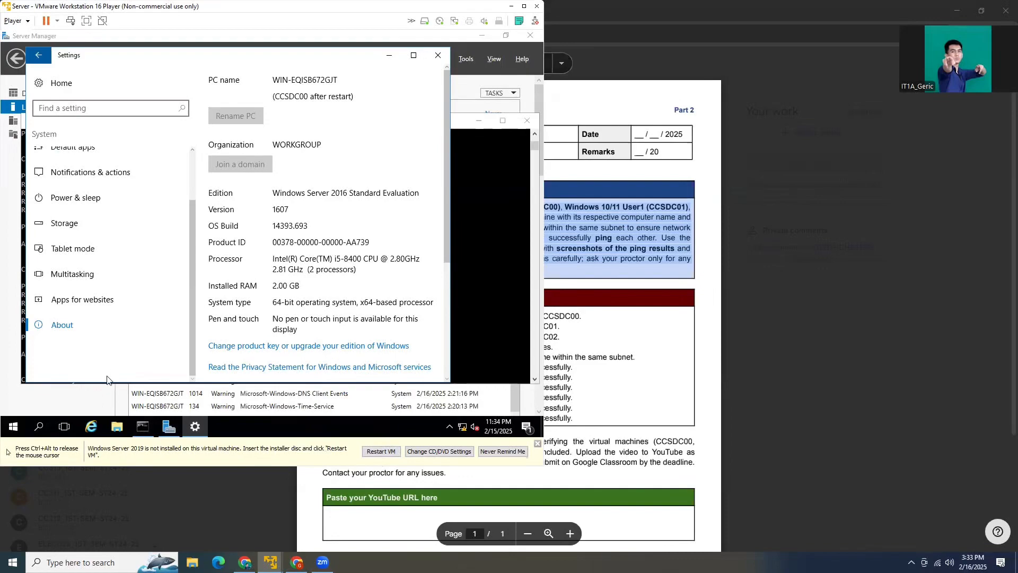
Step: Switch to Chrome, review the test cases in the exam PDF, and return to the Server VM
{"action": "key", "text": "ctrl+alt"}
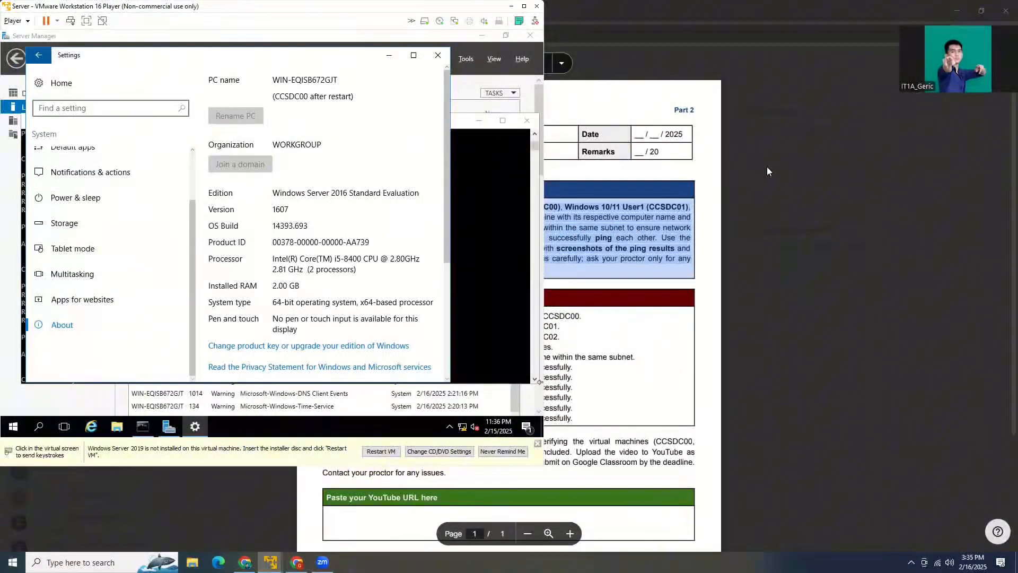
{"action": "left_click", "coordinate": [613, 355]}
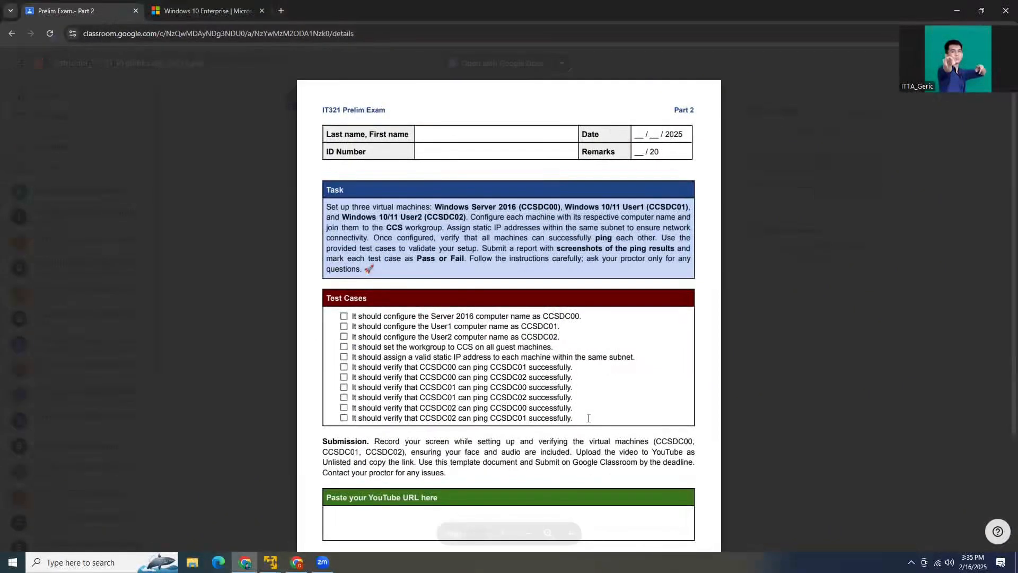
{"action": "left_click_drag", "start_coordinate": [587, 419], "coordinate": [357, 308]}
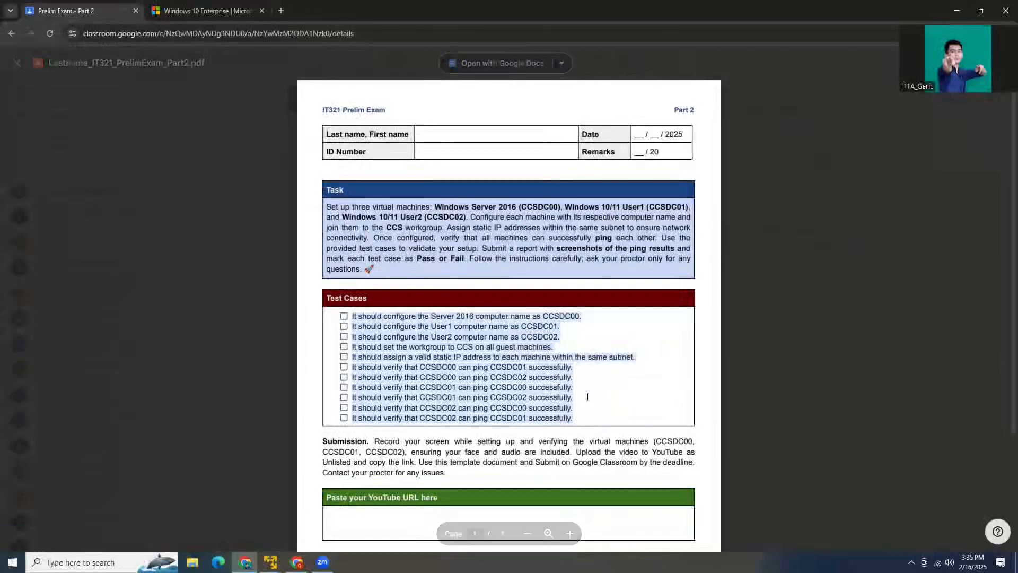
{"action": "scroll", "coordinate": [610, 408], "scroll_direction": "down", "scroll_amount": 3}
{"action": "key", "text": "alt+Tab"}
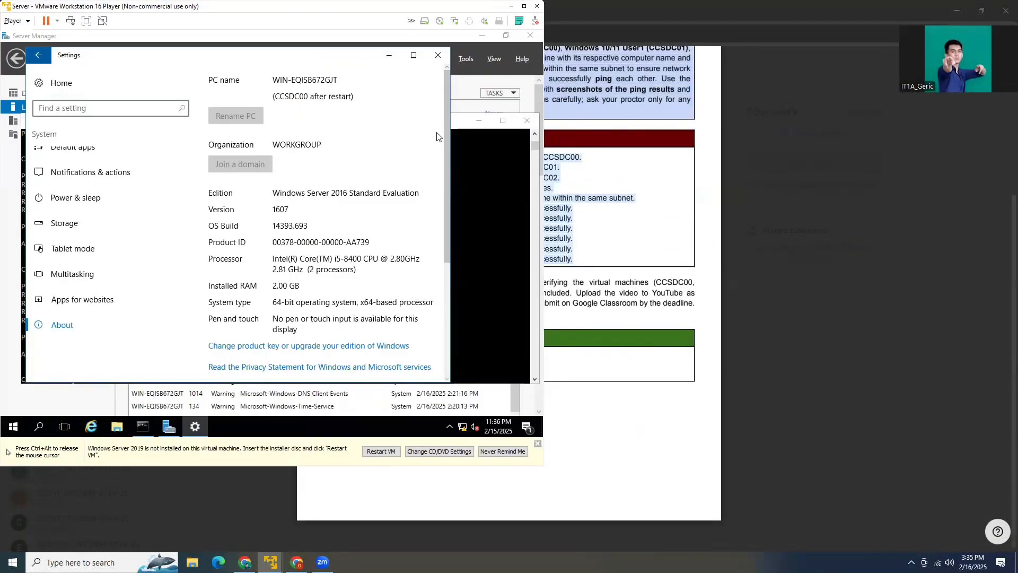
Step: Close the Settings, Command Prompt and Server Manager windows on the Server VM
{"action": "left_click", "coordinate": [441, 55]}
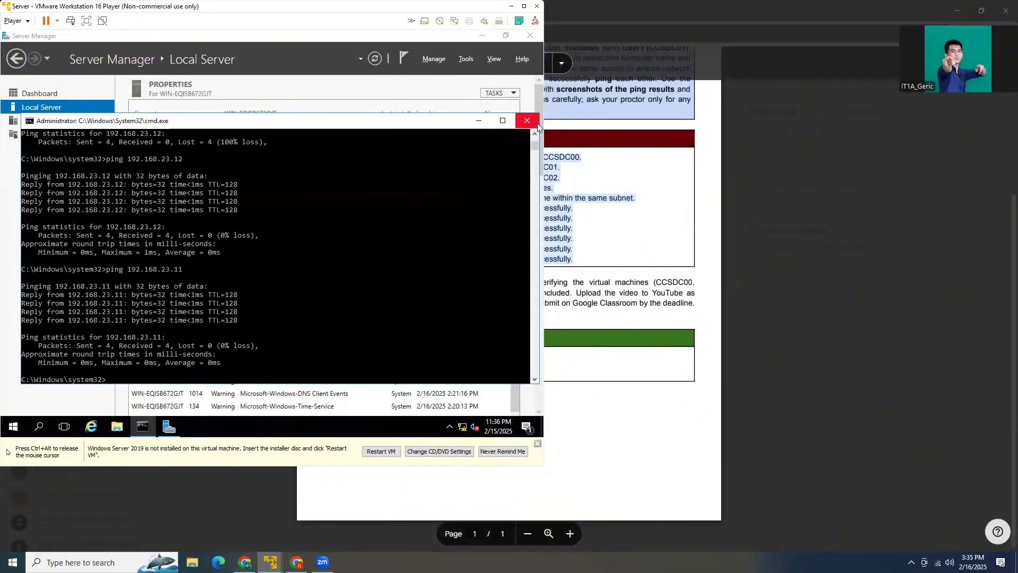
{"action": "left_click", "coordinate": [536, 122]}
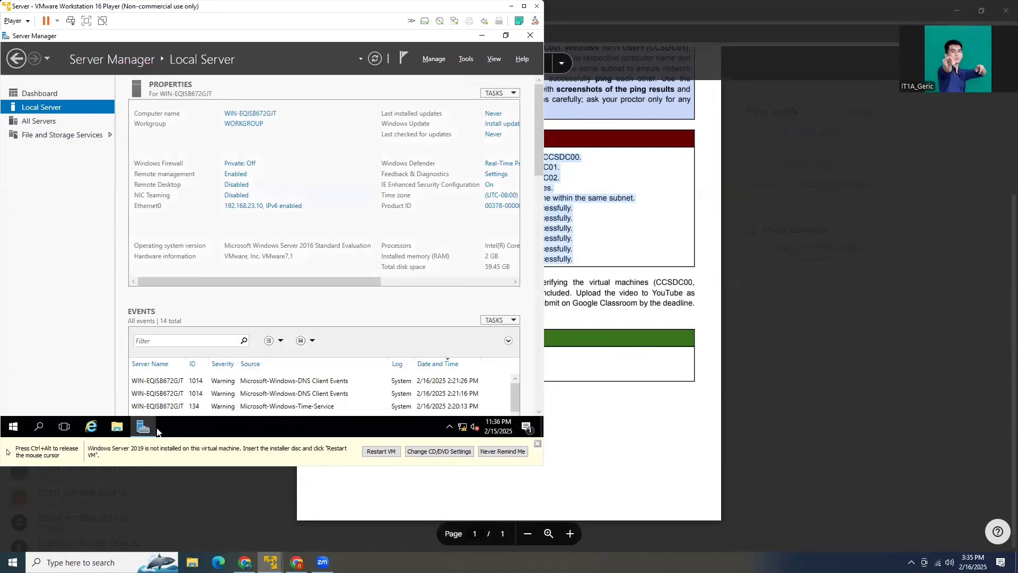
{"action": "mouse_move", "coordinate": [147, 433]}
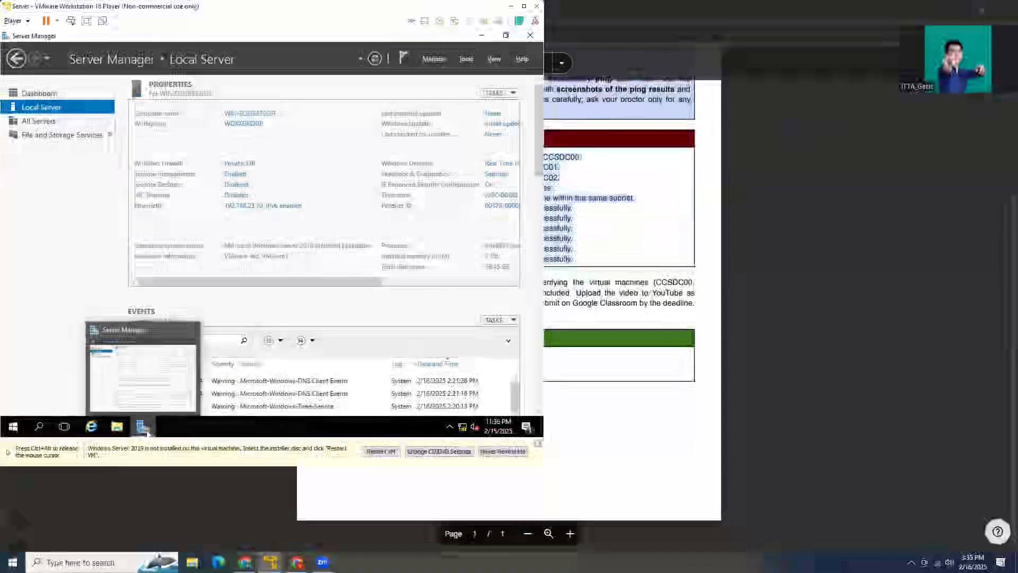
{"action": "left_click", "coordinate": [191, 332]}
Step: Switch to the User1 VM and close its Settings window
{"action": "key", "text": "alt+Tab"}
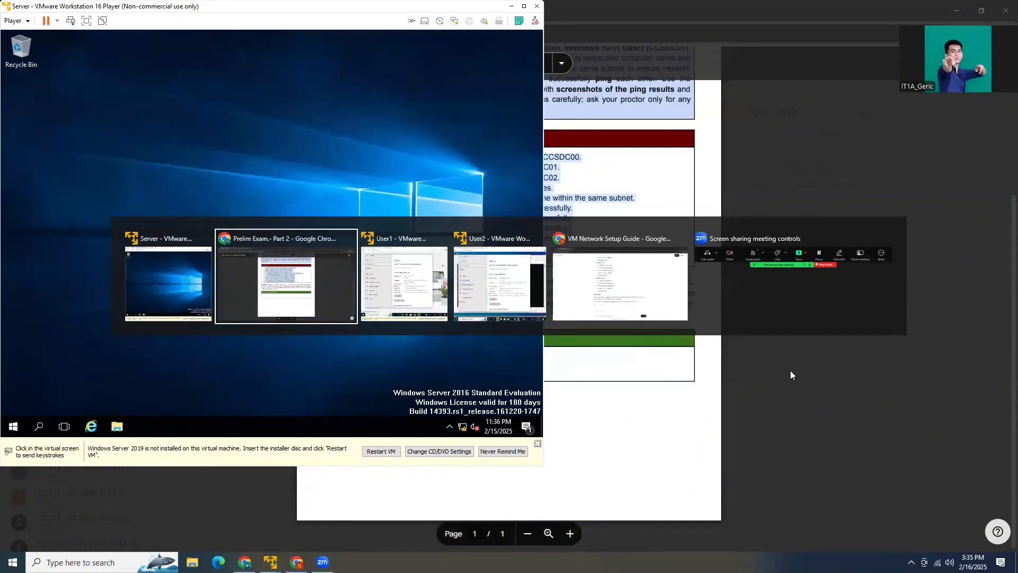
{"action": "key", "text": "alt+Tab"}
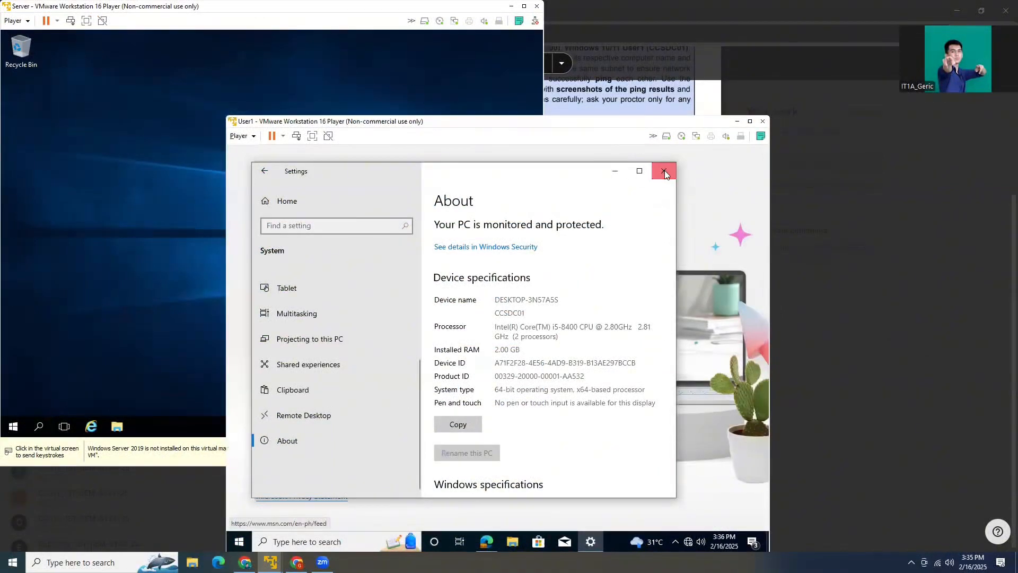
{"action": "left_click", "coordinate": [664, 170]}
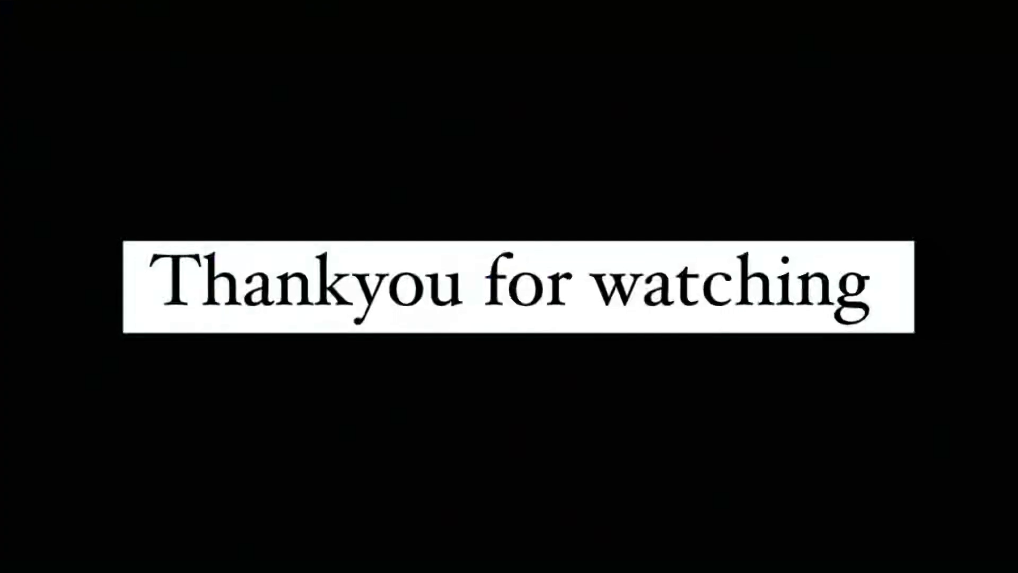